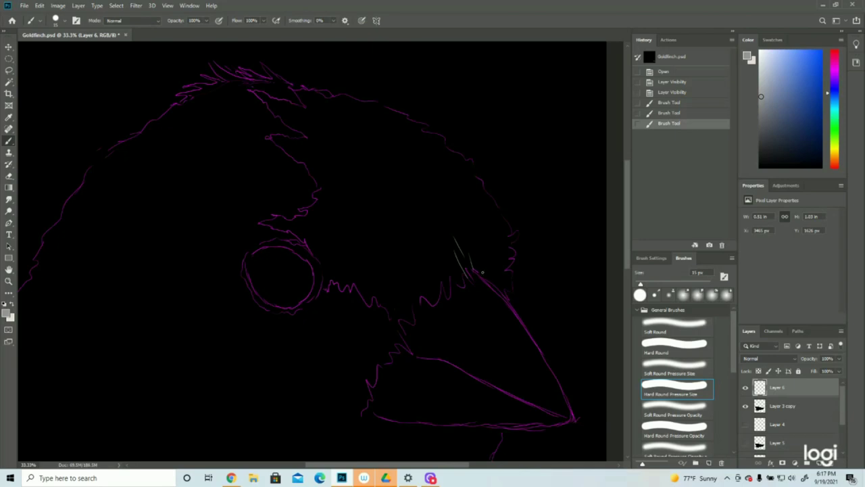
Paint thin grey feather strokes fanning up the forehead from the top of the beak's base, removing the misplaced ones.
{"action": "mouse_move", "coordinate": [483, 262]}
{"action": "left_mouse_down"}
{"action": "mouse_move", "coordinate": [479, 277]}
{"action": "mouse_move", "coordinate": [496, 284]}
{"action": "mouse_move", "coordinate": [489, 271]}
{"action": "left_mouse_up"}
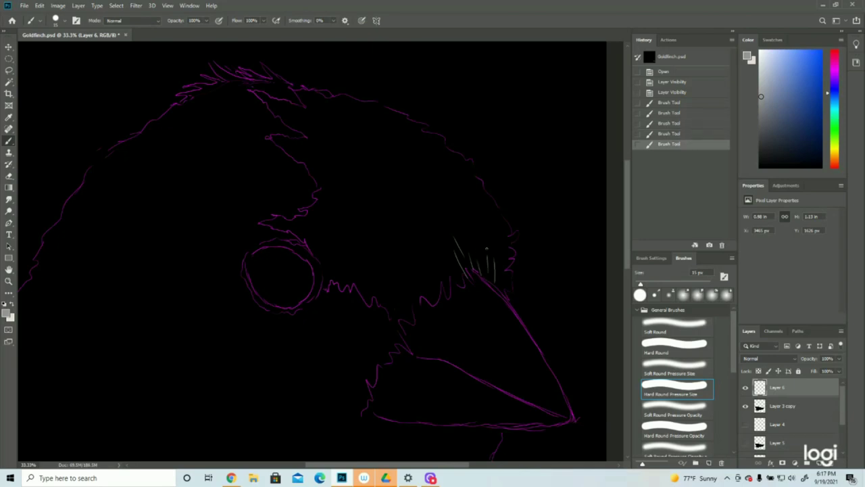
{"action": "left_click", "coordinate": [668, 134]}
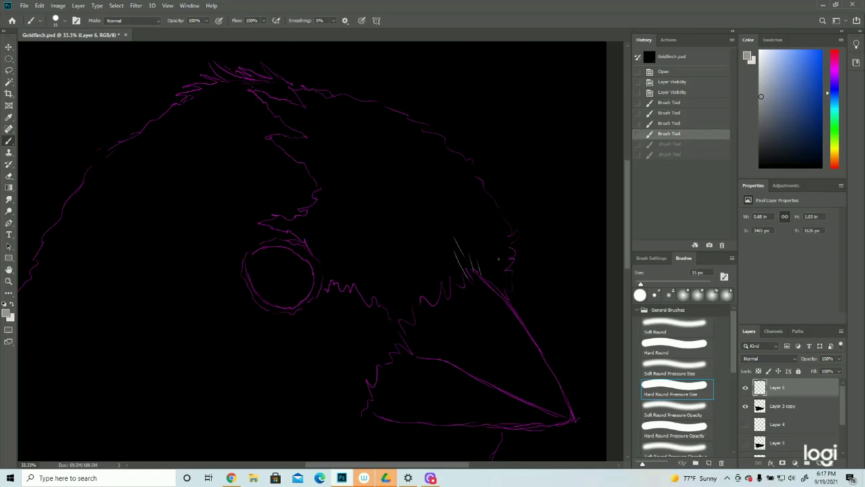
{"action": "mouse_move", "coordinate": [486, 266]}
{"action": "left_mouse_down"}
{"action": "mouse_move", "coordinate": [488, 278]}
{"action": "mouse_move", "coordinate": [514, 289]}
{"action": "mouse_move", "coordinate": [507, 295]}
{"action": "mouse_move", "coordinate": [512, 250]}
{"action": "left_mouse_up"}
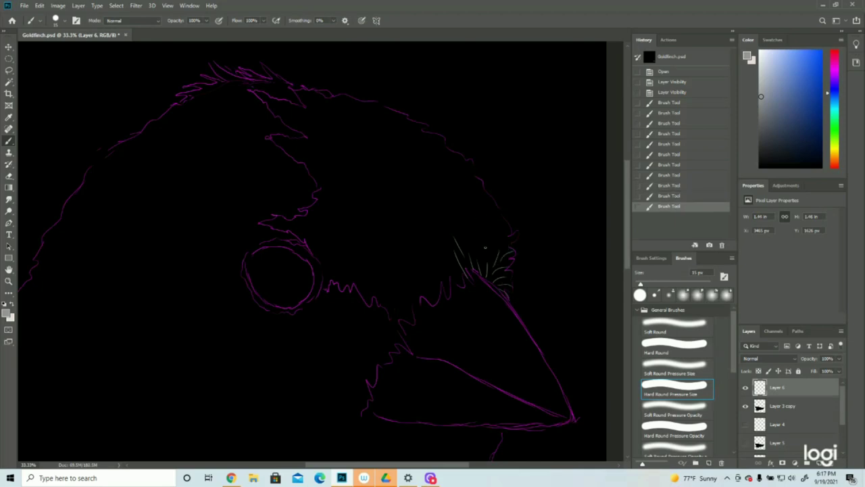
{"action": "left_click_drag", "start_coordinate": [484, 262], "coordinate": [487, 213]}
{"action": "mouse_move", "coordinate": [498, 247]}
{"action": "left_mouse_down"}
{"action": "mouse_move", "coordinate": [509, 225]}
{"action": "mouse_move", "coordinate": [504, 235]}
{"action": "mouse_move", "coordinate": [499, 204]}
{"action": "mouse_move", "coordinate": [484, 188]}
{"action": "left_mouse_up"}
{"action": "mouse_move", "coordinate": [472, 248]}
{"action": "left_mouse_down"}
{"action": "mouse_move", "coordinate": [469, 204]}
{"action": "mouse_move", "coordinate": [459, 197]}
{"action": "mouse_move", "coordinate": [469, 176]}
{"action": "mouse_move", "coordinate": [455, 167]}
{"action": "mouse_move", "coordinate": [471, 161]}
{"action": "mouse_move", "coordinate": [458, 148]}
{"action": "left_mouse_up"}
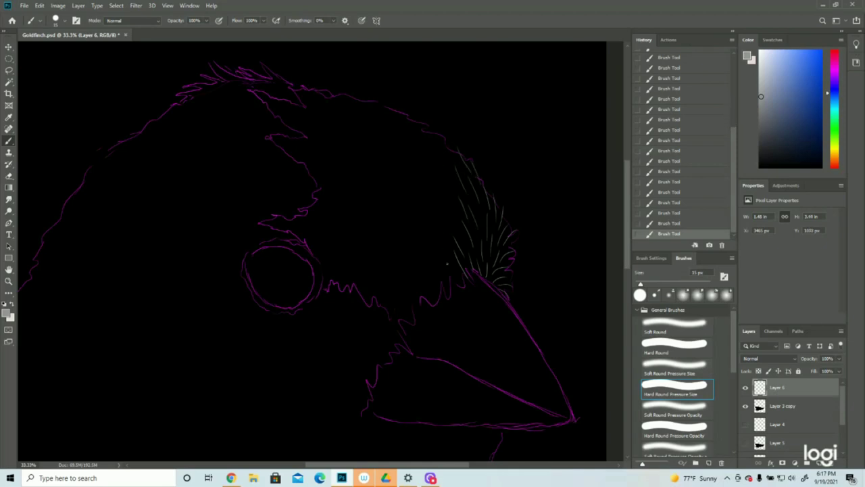
Fill the lower part of the dark cap with grey feather strokes, from the beak's upper edge back toward the eye.
{"action": "mouse_move", "coordinate": [454, 262]}
{"action": "left_mouse_down"}
{"action": "mouse_move", "coordinate": [437, 242]}
{"action": "mouse_move", "coordinate": [435, 218]}
{"action": "mouse_move", "coordinate": [450, 212]}
{"action": "mouse_move", "coordinate": [434, 198]}
{"action": "mouse_move", "coordinate": [448, 143]}
{"action": "mouse_move", "coordinate": [415, 123]}
{"action": "left_mouse_up"}
{"action": "mouse_move", "coordinate": [436, 303]}
{"action": "left_mouse_down"}
{"action": "mouse_move", "coordinate": [431, 277]}
{"action": "mouse_move", "coordinate": [448, 287]}
{"action": "mouse_move", "coordinate": [411, 255]}
{"action": "mouse_move", "coordinate": [438, 267]}
{"action": "mouse_move", "coordinate": [410, 240]}
{"action": "mouse_move", "coordinate": [434, 249]}
{"action": "mouse_move", "coordinate": [413, 229]}
{"action": "left_mouse_up"}
{"action": "left_click_drag", "start_coordinate": [419, 287], "coordinate": [398, 274]}
{"action": "mouse_move", "coordinate": [397, 309]}
{"action": "left_mouse_down"}
{"action": "mouse_move", "coordinate": [378, 291]}
{"action": "mouse_move", "coordinate": [367, 259]}
{"action": "mouse_move", "coordinate": [386, 249]}
{"action": "mouse_move", "coordinate": [354, 232]}
{"action": "left_mouse_up"}
{"action": "mouse_move", "coordinate": [417, 254]}
{"action": "left_mouse_down"}
{"action": "mouse_move", "coordinate": [355, 220]}
{"action": "mouse_move", "coordinate": [323, 219]}
{"action": "mouse_move", "coordinate": [311, 205]}
{"action": "left_mouse_up"}
{"action": "mouse_move", "coordinate": [403, 231]}
{"action": "left_mouse_down"}
{"action": "mouse_move", "coordinate": [382, 213]}
{"action": "mouse_move", "coordinate": [315, 195]}
{"action": "left_mouse_up"}
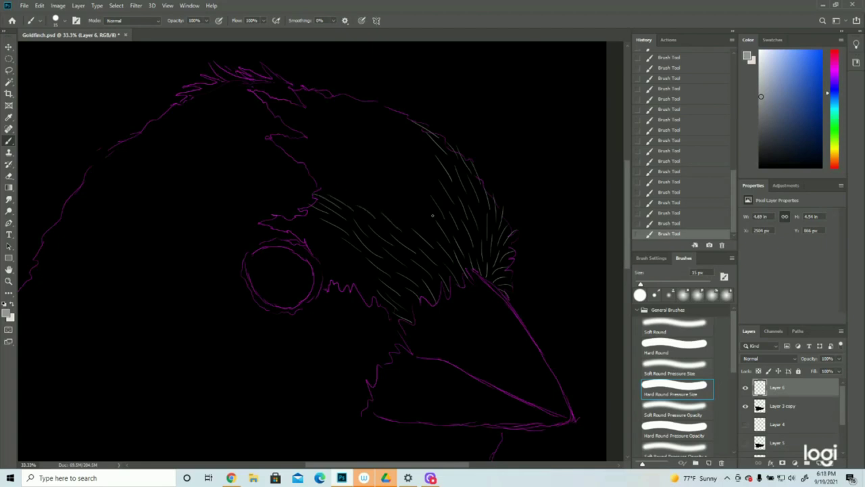
Paint grey feather strokes over the middle and crown of the cap, following the head's upper outline to the crest.
{"action": "left_click_drag", "start_coordinate": [431, 231], "coordinate": [353, 189]}
{"action": "mouse_move", "coordinate": [411, 194]}
{"action": "left_mouse_down"}
{"action": "mouse_move", "coordinate": [433, 169]}
{"action": "mouse_move", "coordinate": [390, 141]}
{"action": "mouse_move", "coordinate": [422, 145]}
{"action": "mouse_move", "coordinate": [377, 109]}
{"action": "mouse_move", "coordinate": [407, 121]}
{"action": "mouse_move", "coordinate": [375, 106]}
{"action": "mouse_move", "coordinate": [402, 110]}
{"action": "mouse_move", "coordinate": [371, 102]}
{"action": "mouse_move", "coordinate": [400, 123]}
{"action": "mouse_move", "coordinate": [333, 94]}
{"action": "mouse_move", "coordinate": [385, 133]}
{"action": "mouse_move", "coordinate": [320, 101]}
{"action": "mouse_move", "coordinate": [343, 103]}
{"action": "mouse_move", "coordinate": [353, 109]}
{"action": "mouse_move", "coordinate": [317, 104]}
{"action": "mouse_move", "coordinate": [341, 97]}
{"action": "mouse_move", "coordinate": [311, 89]}
{"action": "mouse_move", "coordinate": [319, 99]}
{"action": "mouse_move", "coordinate": [292, 87]}
{"action": "left_mouse_up"}
{"action": "left_click_drag", "start_coordinate": [330, 111], "coordinate": [297, 101]}
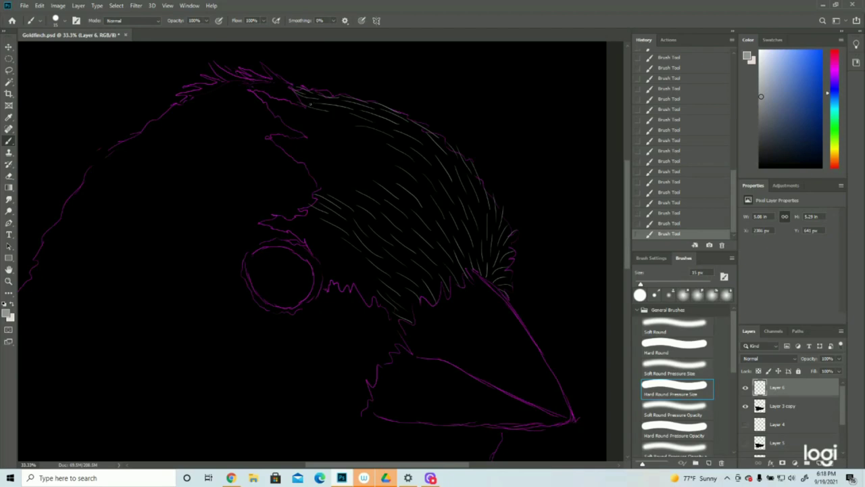
{"action": "left_click_drag", "start_coordinate": [355, 122], "coordinate": [330, 123]}
{"action": "mouse_move", "coordinate": [378, 167]}
{"action": "left_mouse_down"}
{"action": "mouse_move", "coordinate": [364, 162]}
{"action": "mouse_move", "coordinate": [370, 145]}
{"action": "mouse_move", "coordinate": [296, 122]}
{"action": "mouse_move", "coordinate": [292, 105]}
{"action": "mouse_move", "coordinate": [276, 108]}
{"action": "mouse_move", "coordinate": [257, 90]}
{"action": "left_mouse_up"}
{"action": "left_click_drag", "start_coordinate": [294, 120], "coordinate": [268, 107]}
{"action": "left_click_drag", "start_coordinate": [337, 146], "coordinate": [291, 127]}
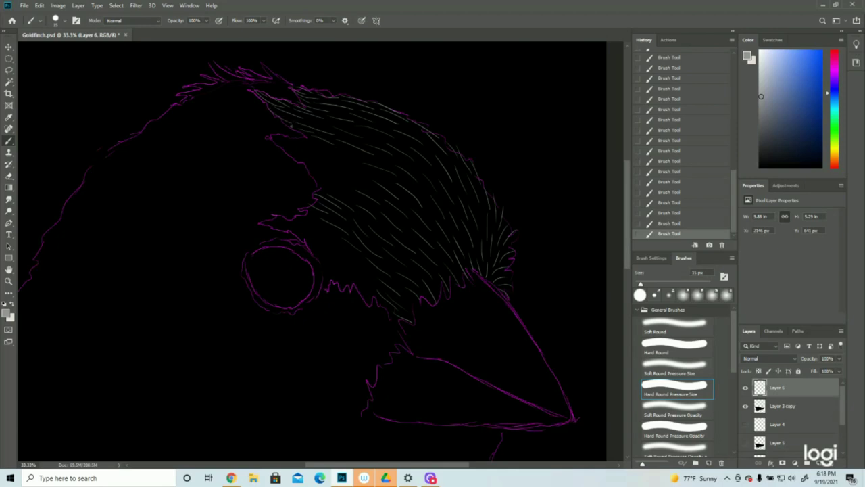
Complete the grey feather strokes along the cap's rear edge and its lower border above and in front of the eye.
{"action": "mouse_move", "coordinate": [369, 188]}
{"action": "left_mouse_down"}
{"action": "mouse_move", "coordinate": [318, 169]}
{"action": "mouse_move", "coordinate": [315, 183]}
{"action": "mouse_move", "coordinate": [334, 159]}
{"action": "mouse_move", "coordinate": [326, 147]}
{"action": "mouse_move", "coordinate": [308, 156]}
{"action": "mouse_move", "coordinate": [299, 138]}
{"action": "mouse_move", "coordinate": [285, 144]}
{"action": "mouse_move", "coordinate": [268, 135]}
{"action": "left_mouse_up"}
{"action": "left_click_drag", "start_coordinate": [311, 159], "coordinate": [291, 152]}
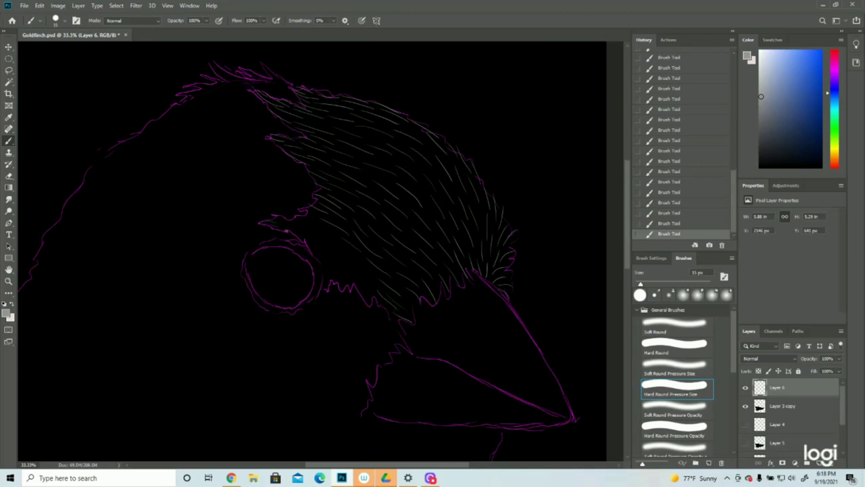
{"action": "left_click_drag", "start_coordinate": [305, 238], "coordinate": [290, 228]}
{"action": "mouse_move", "coordinate": [307, 231]}
{"action": "left_mouse_down"}
{"action": "mouse_move", "coordinate": [332, 252]}
{"action": "mouse_move", "coordinate": [329, 232]}
{"action": "mouse_move", "coordinate": [343, 248]}
{"action": "mouse_move", "coordinate": [322, 261]}
{"action": "mouse_move", "coordinate": [367, 270]}
{"action": "mouse_move", "coordinate": [329, 292]}
{"action": "mouse_move", "coordinate": [356, 280]}
{"action": "mouse_move", "coordinate": [393, 315]}
{"action": "left_mouse_up"}
Add a new layer and set the foreground color by sampling the yellow swatch painted beside the bird.
{"action": "left_click", "coordinate": [8, 282]}
{"action": "left_click_drag", "start_coordinate": [410, 268], "coordinate": [373, 266]}
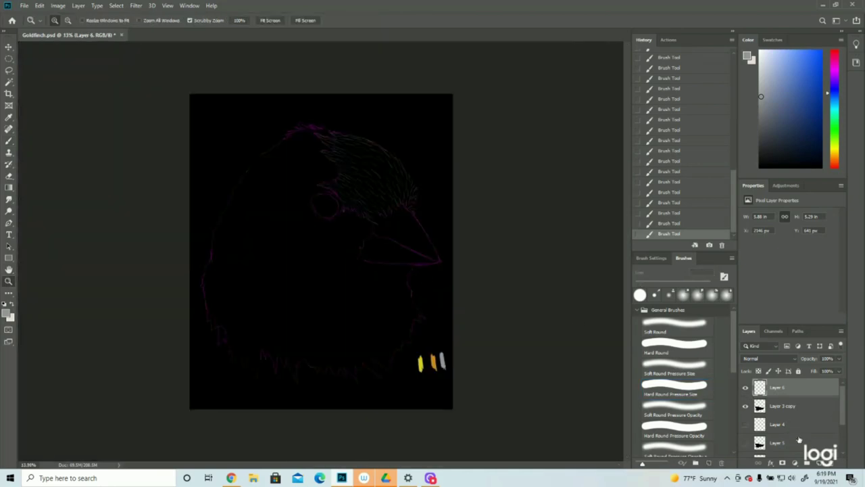
{"action": "left_click", "coordinate": [820, 463]}
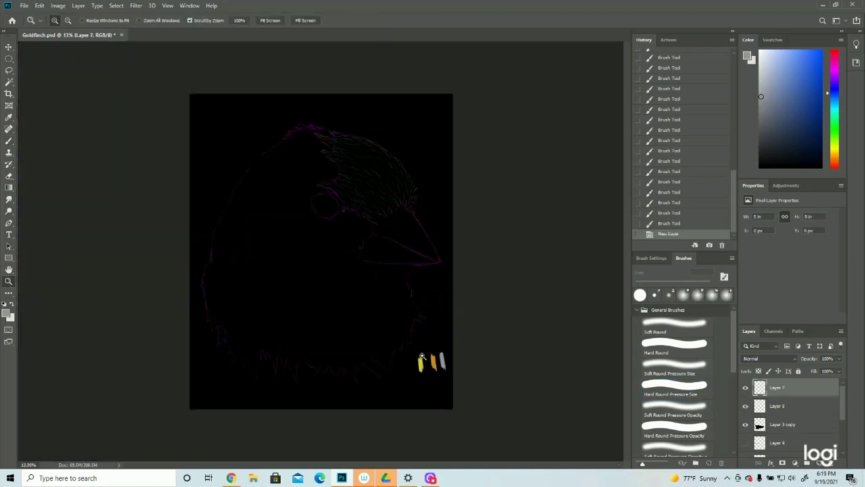
{"action": "scroll", "coordinate": [419, 356], "scroll_direction": "up", "scroll_amount": 1}
{"action": "left_click", "coordinate": [8, 312]}
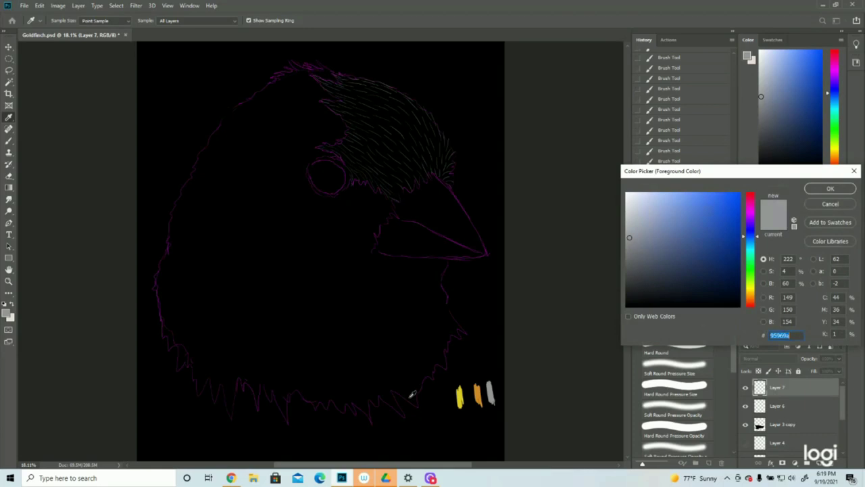
{"action": "left_click", "coordinate": [460, 390]}
{"action": "left_click", "coordinate": [821, 188]}
{"action": "scroll", "coordinate": [399, 128], "scroll_direction": "up", "scroll_amount": 1}
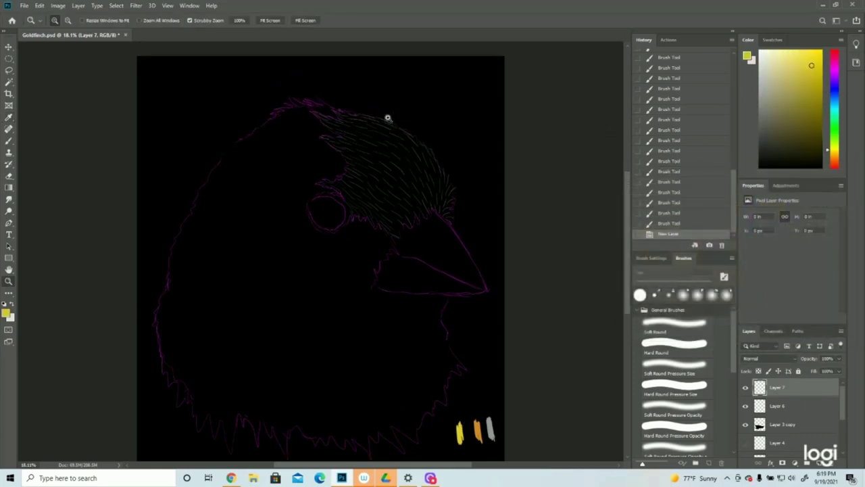
Brush yellow feather strokes on the crest and along the cap's rear boundary down to the top of the eye.
{"action": "left_click", "coordinate": [344, 98]}
{"action": "left_click", "coordinate": [9, 140]}
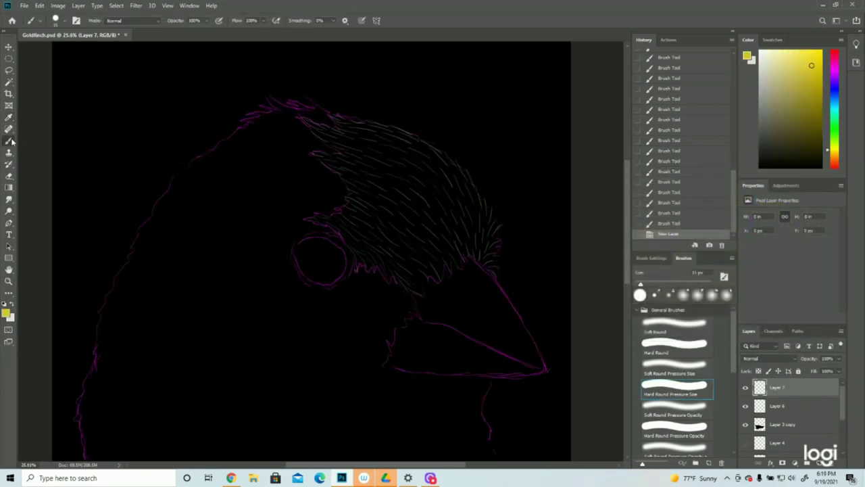
{"action": "mouse_move", "coordinate": [337, 124]}
{"action": "left_mouse_down"}
{"action": "mouse_move", "coordinate": [310, 113]}
{"action": "mouse_move", "coordinate": [335, 116]}
{"action": "mouse_move", "coordinate": [309, 100]}
{"action": "mouse_move", "coordinate": [328, 121]}
{"action": "mouse_move", "coordinate": [299, 104]}
{"action": "mouse_move", "coordinate": [266, 113]}
{"action": "mouse_move", "coordinate": [300, 116]}
{"action": "mouse_move", "coordinate": [271, 98]}
{"action": "left_mouse_up"}
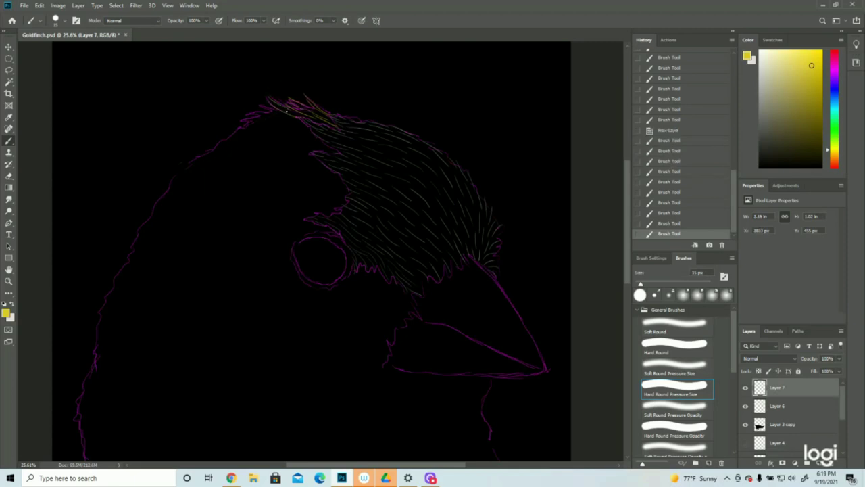
{"action": "mouse_move", "coordinate": [312, 126]}
{"action": "left_mouse_down"}
{"action": "mouse_move", "coordinate": [253, 106]}
{"action": "mouse_move", "coordinate": [250, 115]}
{"action": "left_mouse_up"}
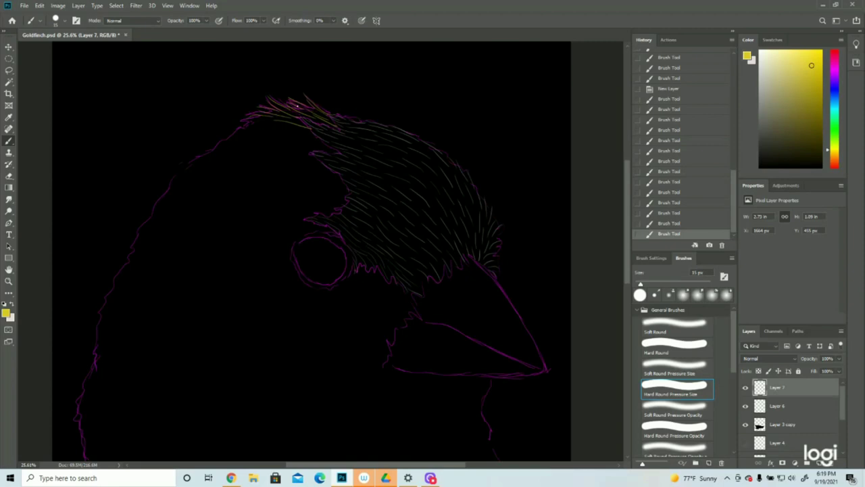
{"action": "left_click_drag", "start_coordinate": [335, 151], "coordinate": [300, 134]}
{"action": "mouse_move", "coordinate": [328, 165]}
{"action": "left_mouse_down"}
{"action": "mouse_move", "coordinate": [293, 154]}
{"action": "mouse_move", "coordinate": [310, 149]}
{"action": "mouse_move", "coordinate": [280, 150]}
{"action": "mouse_move", "coordinate": [306, 141]}
{"action": "mouse_move", "coordinate": [262, 144]}
{"action": "mouse_move", "coordinate": [299, 135]}
{"action": "mouse_move", "coordinate": [251, 139]}
{"action": "mouse_move", "coordinate": [259, 117]}
{"action": "mouse_move", "coordinate": [283, 126]}
{"action": "mouse_move", "coordinate": [246, 134]}
{"action": "mouse_move", "coordinate": [276, 120]}
{"action": "mouse_move", "coordinate": [235, 130]}
{"action": "left_mouse_up"}
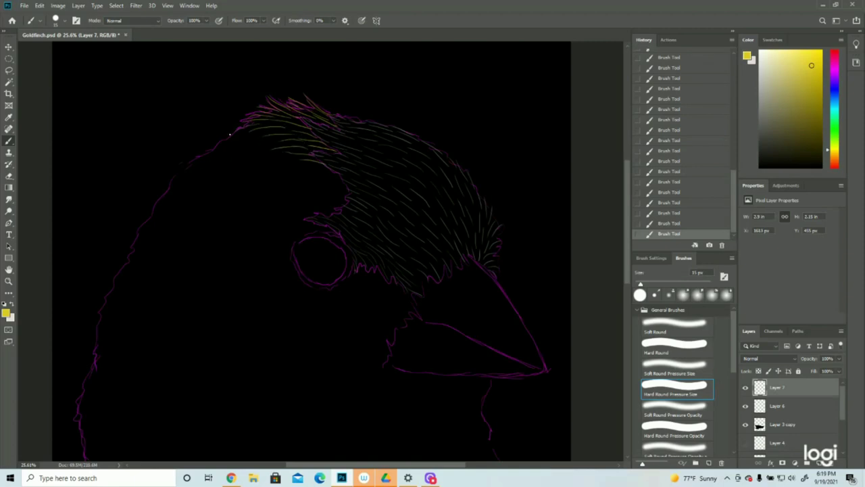
{"action": "mouse_move", "coordinate": [348, 186]}
{"action": "left_mouse_down"}
{"action": "mouse_move", "coordinate": [316, 179]}
{"action": "mouse_move", "coordinate": [340, 177]}
{"action": "mouse_move", "coordinate": [321, 173]}
{"action": "mouse_move", "coordinate": [292, 174]}
{"action": "left_mouse_up"}
{"action": "mouse_move", "coordinate": [347, 206]}
{"action": "left_mouse_down"}
{"action": "mouse_move", "coordinate": [324, 200]}
{"action": "mouse_move", "coordinate": [311, 217]}
{"action": "mouse_move", "coordinate": [285, 223]}
{"action": "mouse_move", "coordinate": [303, 231]}
{"action": "mouse_move", "coordinate": [288, 237]}
{"action": "mouse_move", "coordinate": [297, 235]}
{"action": "mouse_move", "coordinate": [263, 240]}
{"action": "left_mouse_up"}
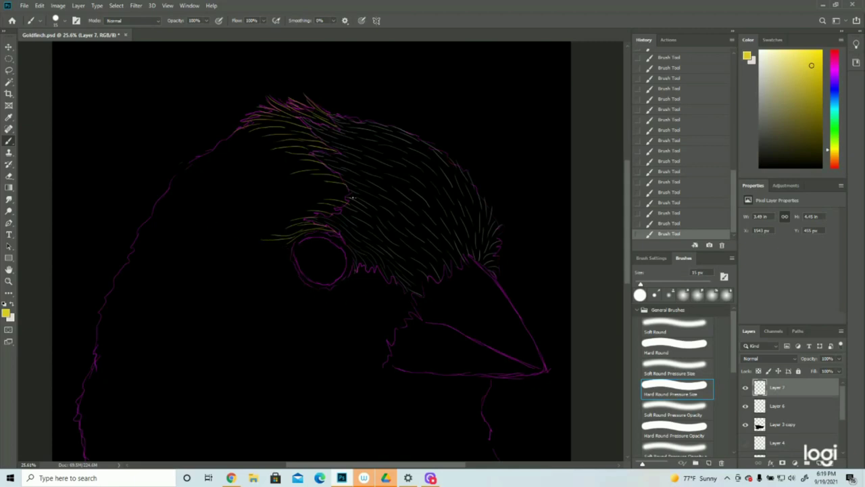
Cover the back of the head with yellow feather strokes sweeping from the cap's boundary to the rear outline.
{"action": "mouse_move", "coordinate": [349, 194]}
{"action": "left_mouse_down"}
{"action": "mouse_move", "coordinate": [284, 193]}
{"action": "mouse_move", "coordinate": [307, 186]}
{"action": "mouse_move", "coordinate": [276, 186]}
{"action": "mouse_move", "coordinate": [269, 160]}
{"action": "mouse_move", "coordinate": [254, 179]}
{"action": "left_mouse_up"}
{"action": "mouse_move", "coordinate": [275, 140]}
{"action": "left_mouse_down"}
{"action": "mouse_move", "coordinate": [245, 144]}
{"action": "mouse_move", "coordinate": [277, 155]}
{"action": "mouse_move", "coordinate": [228, 154]}
{"action": "left_mouse_up"}
{"action": "left_click_drag", "start_coordinate": [254, 127], "coordinate": [207, 148]}
{"action": "mouse_move", "coordinate": [257, 161]}
{"action": "left_mouse_down"}
{"action": "mouse_move", "coordinate": [202, 173]}
{"action": "mouse_move", "coordinate": [181, 167]}
{"action": "left_mouse_up"}
{"action": "left_click_drag", "start_coordinate": [196, 163], "coordinate": [169, 183]}
{"action": "left_click_drag", "start_coordinate": [277, 231], "coordinate": [240, 236]}
{"action": "left_click_drag", "start_coordinate": [290, 196], "coordinate": [262, 202]}
{"action": "left_click_drag", "start_coordinate": [257, 200], "coordinate": [203, 218]}
{"action": "left_click_drag", "start_coordinate": [259, 182], "coordinate": [175, 220]}
{"action": "mouse_move", "coordinate": [251, 173]}
{"action": "left_mouse_down"}
{"action": "mouse_move", "coordinate": [187, 199]}
{"action": "mouse_move", "coordinate": [160, 226]}
{"action": "left_mouse_up"}
{"action": "left_click_drag", "start_coordinate": [223, 175], "coordinate": [168, 206]}
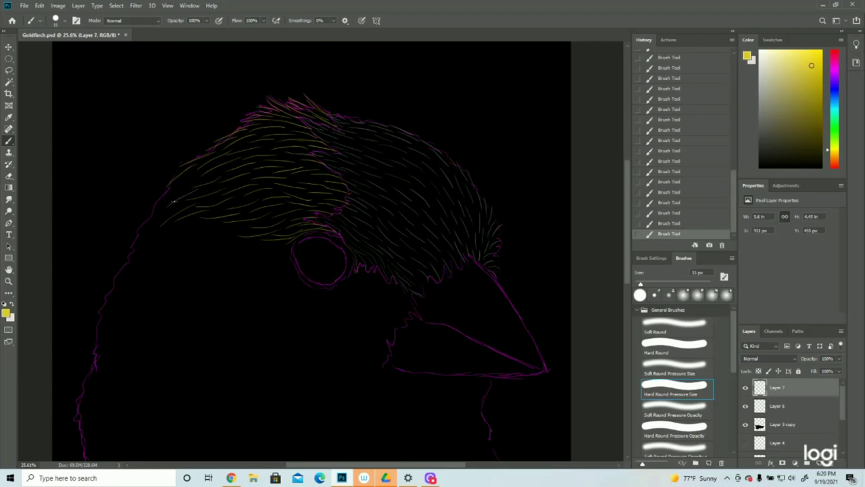
{"action": "mouse_move", "coordinate": [202, 172]}
{"action": "left_mouse_down"}
{"action": "mouse_move", "coordinate": [160, 197]}
{"action": "mouse_move", "coordinate": [133, 248]}
{"action": "left_mouse_up"}
Paint yellow feather strokes between the eye and the beak's base, and around the underside of the eye.
{"action": "mouse_move", "coordinate": [353, 270]}
{"action": "left_mouse_down"}
{"action": "mouse_move", "coordinate": [346, 283]}
{"action": "mouse_move", "coordinate": [366, 286]}
{"action": "mouse_move", "coordinate": [348, 293]}
{"action": "left_mouse_up"}
{"action": "mouse_move", "coordinate": [375, 270]}
{"action": "left_mouse_down"}
{"action": "mouse_move", "coordinate": [374, 288]}
{"action": "mouse_move", "coordinate": [383, 291]}
{"action": "mouse_move", "coordinate": [369, 295]}
{"action": "mouse_move", "coordinate": [383, 288]}
{"action": "mouse_move", "coordinate": [396, 306]}
{"action": "mouse_move", "coordinate": [419, 308]}
{"action": "mouse_move", "coordinate": [383, 294]}
{"action": "left_mouse_up"}
{"action": "mouse_move", "coordinate": [410, 323]}
{"action": "left_mouse_down"}
{"action": "mouse_move", "coordinate": [400, 301]}
{"action": "mouse_move", "coordinate": [413, 319]}
{"action": "mouse_move", "coordinate": [389, 305]}
{"action": "mouse_move", "coordinate": [399, 335]}
{"action": "mouse_move", "coordinate": [392, 306]}
{"action": "mouse_move", "coordinate": [404, 328]}
{"action": "left_mouse_up"}
{"action": "mouse_move", "coordinate": [374, 289]}
{"action": "left_mouse_down"}
{"action": "mouse_move", "coordinate": [372, 316]}
{"action": "mouse_move", "coordinate": [388, 342]}
{"action": "mouse_move", "coordinate": [401, 346]}
{"action": "left_mouse_up"}
{"action": "mouse_move", "coordinate": [363, 300]}
{"action": "left_mouse_down"}
{"action": "mouse_move", "coordinate": [372, 344]}
{"action": "mouse_move", "coordinate": [390, 358]}
{"action": "mouse_move", "coordinate": [377, 376]}
{"action": "left_mouse_up"}
{"action": "mouse_move", "coordinate": [359, 288]}
{"action": "left_mouse_down"}
{"action": "mouse_move", "coordinate": [346, 314]}
{"action": "mouse_move", "coordinate": [297, 298]}
{"action": "mouse_move", "coordinate": [266, 246]}
{"action": "left_mouse_up"}
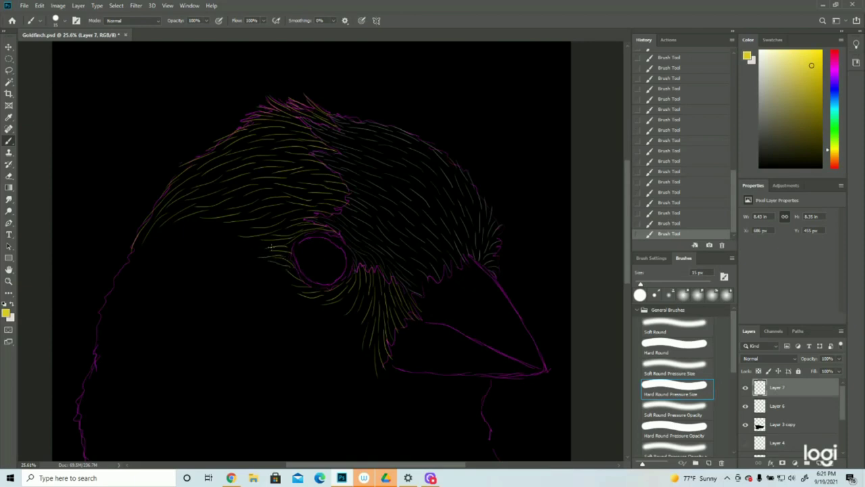
Extend the yellow feather strokes from behind the eye toward the nape outline.
{"action": "mouse_move", "coordinate": [246, 242]}
{"action": "left_mouse_down"}
{"action": "mouse_move", "coordinate": [218, 248]}
{"action": "mouse_move", "coordinate": [211, 238]}
{"action": "mouse_move", "coordinate": [198, 252]}
{"action": "mouse_move", "coordinate": [196, 229]}
{"action": "mouse_move", "coordinate": [172, 260]}
{"action": "left_mouse_up"}
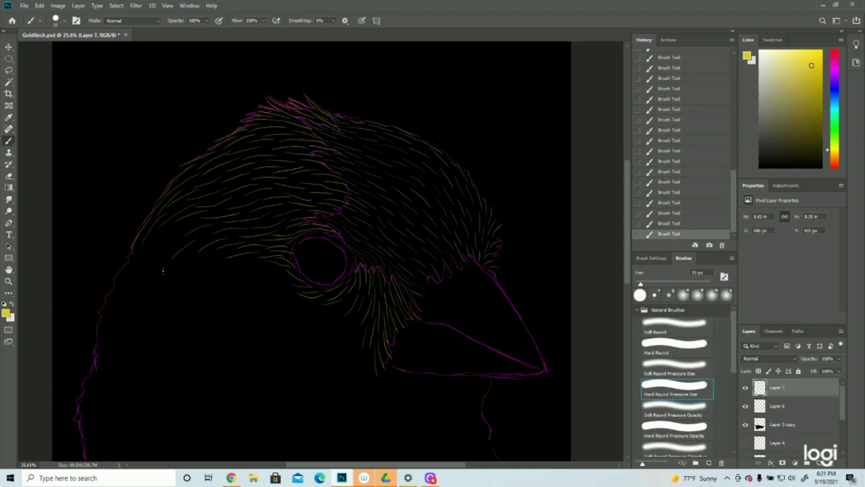
{"action": "mouse_move", "coordinate": [194, 223]}
{"action": "left_mouse_down"}
{"action": "mouse_move", "coordinate": [157, 245]}
{"action": "mouse_move", "coordinate": [178, 239]}
{"action": "mouse_move", "coordinate": [156, 260]}
{"action": "left_mouse_up"}
{"action": "mouse_move", "coordinate": [162, 231]}
{"action": "left_mouse_down"}
{"action": "mouse_move", "coordinate": [134, 272]}
{"action": "mouse_move", "coordinate": [127, 265]}
{"action": "left_mouse_up"}
{"action": "left_click_drag", "start_coordinate": [291, 281], "coordinate": [233, 267]}
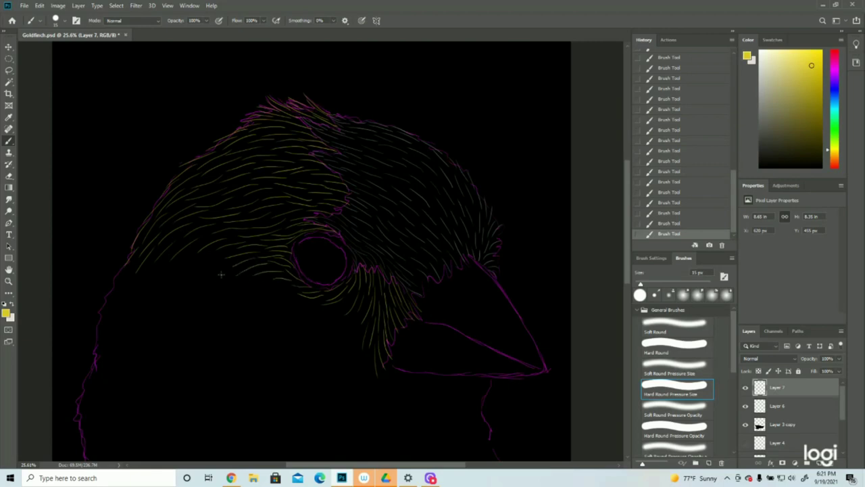
Fill the cheek below and behind the eye with yellow feather strokes curving down and back.
{"action": "mouse_move", "coordinate": [351, 296]}
{"action": "left_mouse_down"}
{"action": "mouse_move", "coordinate": [322, 325]}
{"action": "mouse_move", "coordinate": [354, 313]}
{"action": "mouse_move", "coordinate": [355, 303]}
{"action": "mouse_move", "coordinate": [335, 326]}
{"action": "mouse_move", "coordinate": [364, 309]}
{"action": "mouse_move", "coordinate": [326, 349]}
{"action": "left_mouse_up"}
{"action": "mouse_move", "coordinate": [331, 308]}
{"action": "left_mouse_down"}
{"action": "mouse_move", "coordinate": [303, 321]}
{"action": "mouse_move", "coordinate": [311, 354]}
{"action": "mouse_move", "coordinate": [293, 309]}
{"action": "mouse_move", "coordinate": [285, 323]}
{"action": "left_mouse_up"}
{"action": "mouse_move", "coordinate": [297, 290]}
{"action": "left_mouse_down"}
{"action": "mouse_move", "coordinate": [268, 298]}
{"action": "mouse_move", "coordinate": [272, 319]}
{"action": "left_mouse_up"}
{"action": "mouse_move", "coordinate": [274, 278]}
{"action": "left_mouse_down"}
{"action": "mouse_move", "coordinate": [241, 288]}
{"action": "mouse_move", "coordinate": [244, 300]}
{"action": "left_mouse_up"}
{"action": "left_click_drag", "start_coordinate": [231, 261], "coordinate": [207, 278]}
{"action": "left_click_drag", "start_coordinate": [238, 269], "coordinate": [216, 296]}
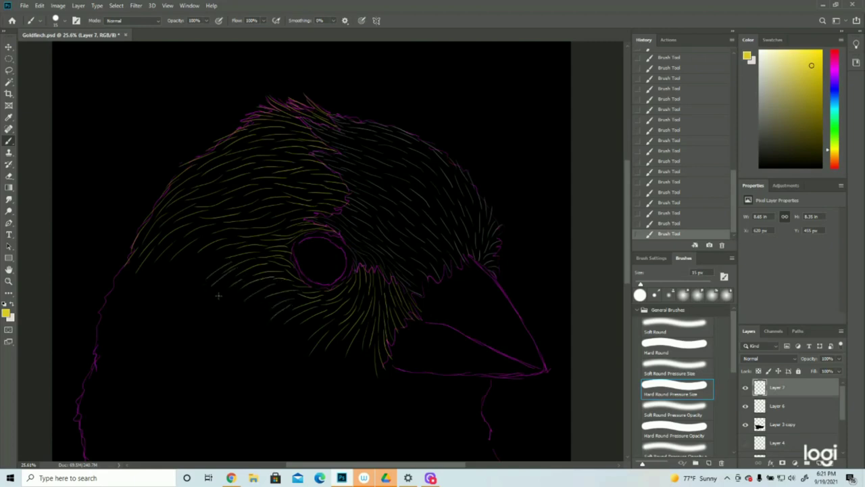
{"action": "left_click_drag", "start_coordinate": [227, 254], "coordinate": [170, 278]}
Paint long yellow feather strokes from the throat under the beak down the front edge of the breast.
{"action": "left_click", "coordinate": [8, 281]}
{"action": "mouse_move", "coordinate": [391, 296]}
{"action": "left_mouse_down"}
{"action": "mouse_move", "coordinate": [345, 302]}
{"action": "mouse_move", "coordinate": [384, 271]}
{"action": "mouse_move", "coordinate": [377, 271]}
{"action": "left_mouse_up"}
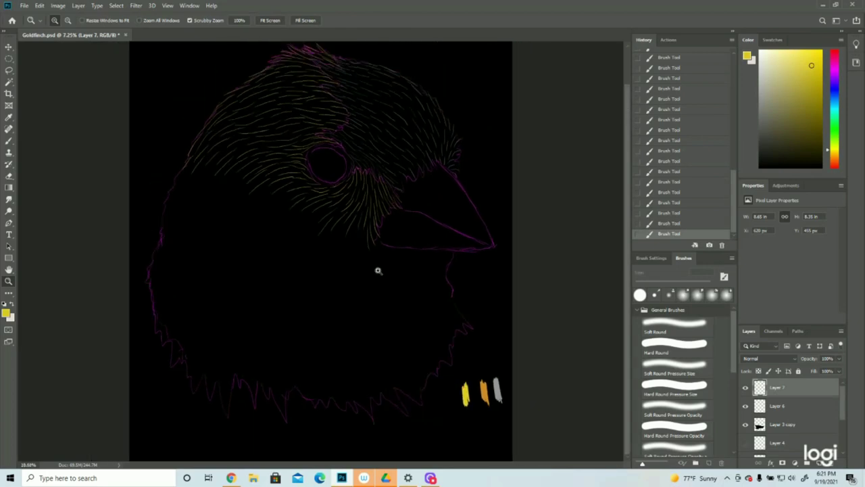
{"action": "left_click", "coordinate": [9, 140]}
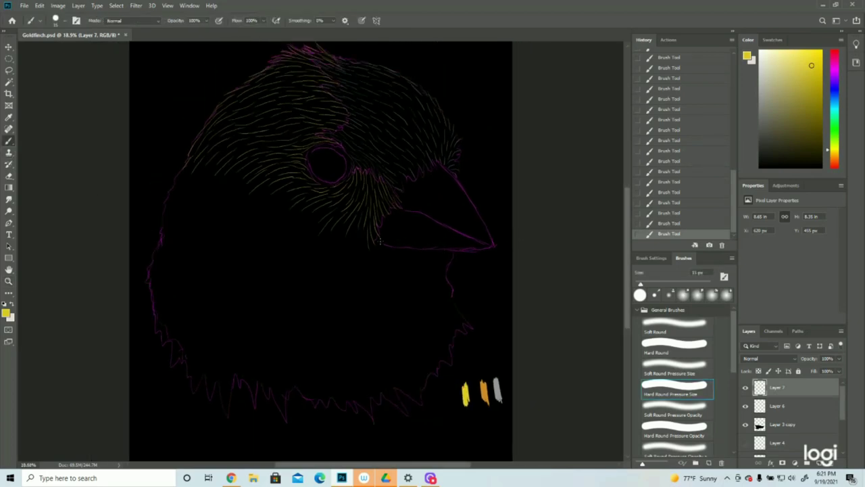
{"action": "left_click_drag", "start_coordinate": [385, 247], "coordinate": [402, 270]}
{"action": "left_click_drag", "start_coordinate": [428, 252], "coordinate": [436, 270]}
{"action": "left_click_drag", "start_coordinate": [437, 256], "coordinate": [451, 284]}
{"action": "left_click_drag", "start_coordinate": [415, 256], "coordinate": [453, 295]}
{"action": "mouse_move", "coordinate": [425, 295]}
{"action": "left_mouse_down"}
{"action": "mouse_move", "coordinate": [458, 320]}
{"action": "mouse_move", "coordinate": [446, 297]}
{"action": "mouse_move", "coordinate": [473, 326]}
{"action": "mouse_move", "coordinate": [459, 330]}
{"action": "mouse_move", "coordinate": [438, 303]}
{"action": "mouse_move", "coordinate": [459, 331]}
{"action": "left_mouse_up"}
{"action": "mouse_move", "coordinate": [403, 282]}
{"action": "left_mouse_down"}
{"action": "mouse_move", "coordinate": [424, 313]}
{"action": "mouse_move", "coordinate": [415, 332]}
{"action": "mouse_move", "coordinate": [444, 372]}
{"action": "left_mouse_up"}
{"action": "left_click_drag", "start_coordinate": [439, 332], "coordinate": [453, 365]}
{"action": "left_click_drag", "start_coordinate": [446, 333], "coordinate": [455, 347]}
{"action": "left_click_drag", "start_coordinate": [396, 292], "coordinate": [422, 369]}
Continue the yellow feather strokes down the center of the breast to the ragged lower outline.
{"action": "left_click_drag", "start_coordinate": [381, 277], "coordinate": [396, 312]}
{"action": "left_click_drag", "start_coordinate": [356, 293], "coordinate": [368, 339]}
{"action": "scroll", "coordinate": [336, 298], "scroll_direction": "down", "scroll_amount": 1}
{"action": "mouse_move", "coordinate": [331, 272]}
{"action": "left_mouse_down"}
{"action": "mouse_move", "coordinate": [337, 311]}
{"action": "mouse_move", "coordinate": [325, 277]}
{"action": "mouse_move", "coordinate": [338, 338]}
{"action": "mouse_move", "coordinate": [354, 318]}
{"action": "mouse_move", "coordinate": [340, 296]}
{"action": "mouse_move", "coordinate": [362, 349]}
{"action": "mouse_move", "coordinate": [337, 321]}
{"action": "mouse_move", "coordinate": [354, 361]}
{"action": "left_mouse_up"}
{"action": "left_click_drag", "start_coordinate": [364, 313], "coordinate": [391, 374]}
{"action": "left_click_drag", "start_coordinate": [354, 339], "coordinate": [371, 381]}
{"action": "left_click_drag", "start_coordinate": [370, 352], "coordinate": [384, 375]}
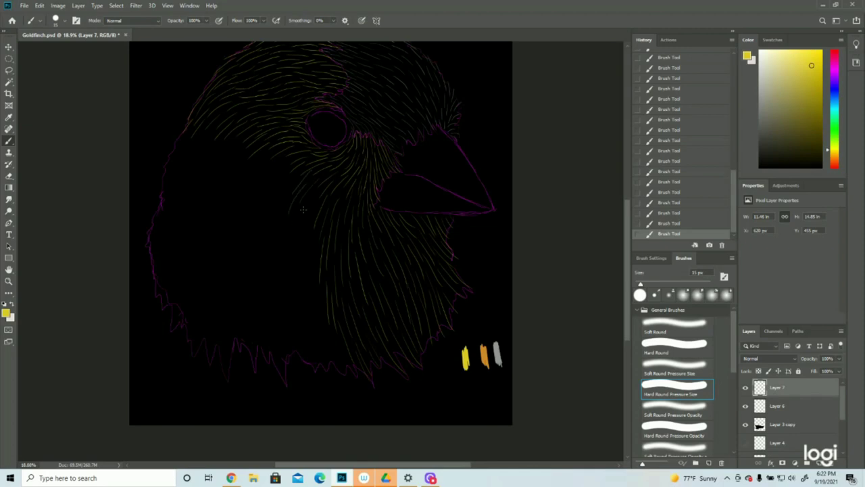
Add yellow feather strokes from the cheek's lower edge down the middle of the body to the lower outline.
{"action": "left_click_drag", "start_coordinate": [314, 206], "coordinate": [301, 248]}
{"action": "mouse_move", "coordinate": [293, 211]}
{"action": "left_mouse_down"}
{"action": "mouse_move", "coordinate": [286, 244]}
{"action": "mouse_move", "coordinate": [301, 254]}
{"action": "mouse_move", "coordinate": [309, 283]}
{"action": "mouse_move", "coordinate": [294, 284]}
{"action": "left_mouse_up"}
{"action": "left_click_drag", "start_coordinate": [323, 308], "coordinate": [327, 346]}
{"action": "left_click_drag", "start_coordinate": [269, 181], "coordinate": [261, 198]}
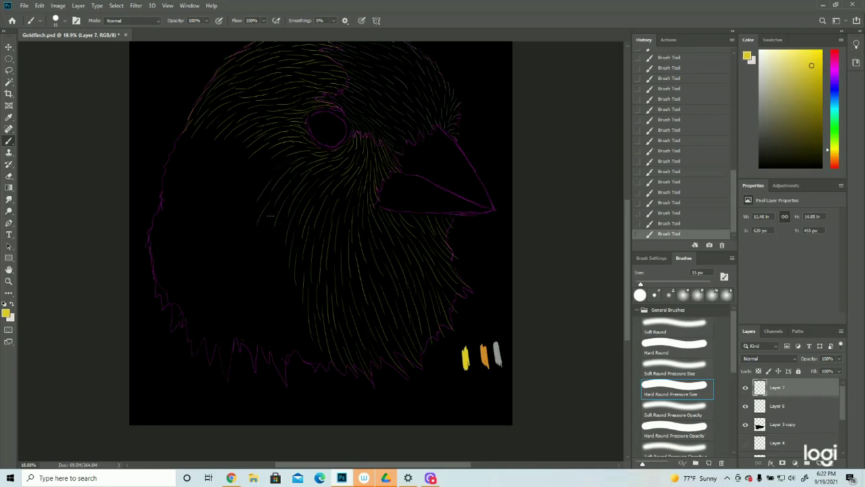
{"action": "mouse_move", "coordinate": [278, 229]}
{"action": "left_mouse_down"}
{"action": "mouse_move", "coordinate": [272, 285]}
{"action": "mouse_move", "coordinate": [283, 253]}
{"action": "mouse_move", "coordinate": [276, 276]}
{"action": "mouse_move", "coordinate": [272, 260]}
{"action": "mouse_move", "coordinate": [288, 292]}
{"action": "mouse_move", "coordinate": [288, 267]}
{"action": "mouse_move", "coordinate": [292, 319]}
{"action": "left_mouse_up"}
{"action": "left_click_drag", "start_coordinate": [278, 288], "coordinate": [290, 353]}
{"action": "left_click_drag", "start_coordinate": [305, 323], "coordinate": [308, 341]}
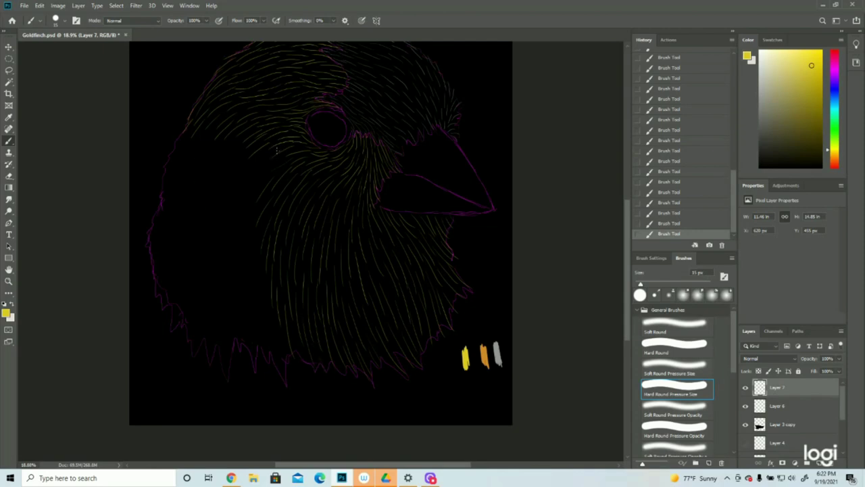
Fill the area behind the cheek and along the nape and back outline with yellow feather strokes.
{"action": "mouse_move", "coordinate": [269, 163]}
{"action": "left_mouse_down"}
{"action": "mouse_move", "coordinate": [229, 225]}
{"action": "mouse_move", "coordinate": [242, 242]}
{"action": "mouse_move", "coordinate": [227, 256]}
{"action": "left_mouse_up"}
{"action": "left_click_drag", "start_coordinate": [259, 230], "coordinate": [239, 280]}
{"action": "mouse_move", "coordinate": [178, 139]}
{"action": "left_mouse_down"}
{"action": "mouse_move", "coordinate": [167, 173]}
{"action": "mouse_move", "coordinate": [200, 204]}
{"action": "left_mouse_up"}
{"action": "left_click_drag", "start_coordinate": [190, 178], "coordinate": [182, 201]}
{"action": "mouse_move", "coordinate": [166, 181]}
{"action": "left_mouse_down"}
{"action": "mouse_move", "coordinate": [151, 227]}
{"action": "mouse_move", "coordinate": [174, 252]}
{"action": "left_mouse_up"}
{"action": "left_click_drag", "start_coordinate": [173, 216], "coordinate": [153, 258]}
{"action": "left_click_drag", "start_coordinate": [169, 263], "coordinate": [158, 290]}
Fill the remaining rear lower body with yellow feather strokes running down to the ragged bottom edge.
{"action": "left_click_drag", "start_coordinate": [225, 238], "coordinate": [209, 300]}
{"action": "left_click_drag", "start_coordinate": [238, 253], "coordinate": [219, 330]}
{"action": "mouse_move", "coordinate": [201, 296]}
{"action": "left_mouse_down"}
{"action": "mouse_move", "coordinate": [199, 330]}
{"action": "mouse_move", "coordinate": [214, 346]}
{"action": "left_mouse_up"}
{"action": "left_click_drag", "start_coordinate": [264, 274], "coordinate": [262, 325]}
{"action": "left_click_drag", "start_coordinate": [255, 260], "coordinate": [256, 371]}
{"action": "left_click_drag", "start_coordinate": [273, 316], "coordinate": [275, 351]}
Examine the whole bird's feather strokes with the Layer 3 copy sketch hidden, and show the sketch again.
{"action": "key", "text": "z"}
{"action": "left_click", "coordinate": [275, 350], "text": "alt"}
{"action": "left_click", "coordinate": [746, 424]}
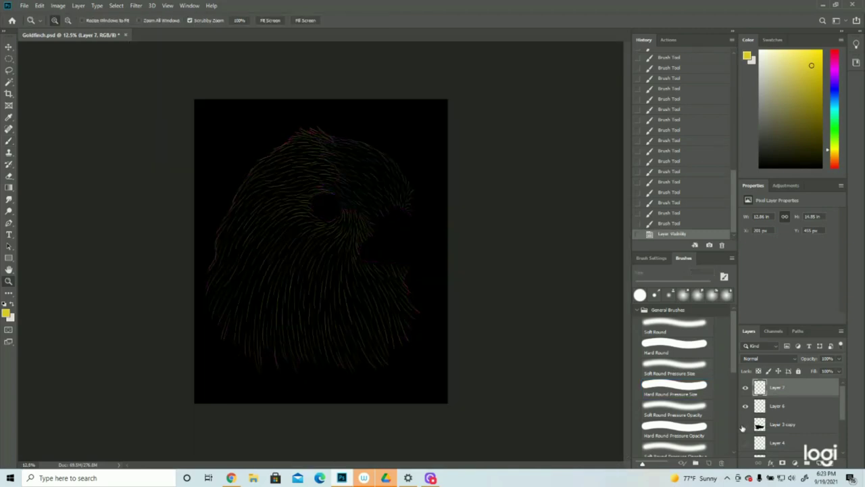
{"action": "left_click", "coordinate": [745, 424]}
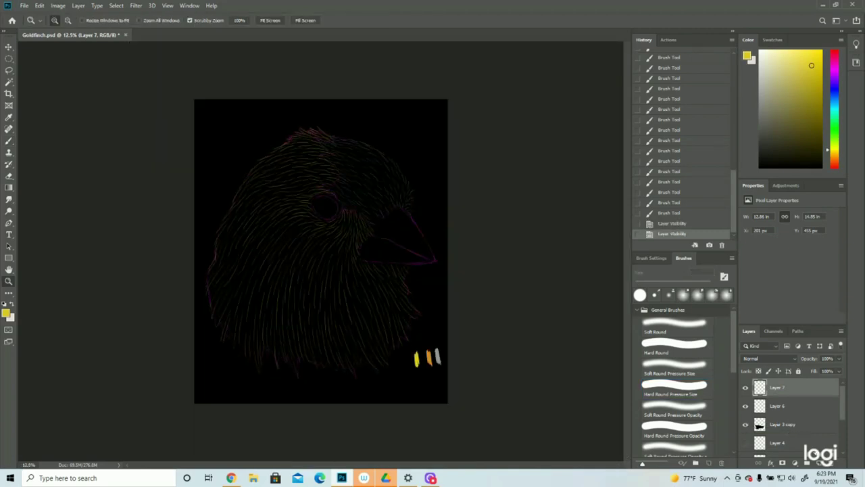
Add another new layer and set the foreground color by sampling the painted orange swatch.
{"action": "left_click", "coordinate": [818, 463]}
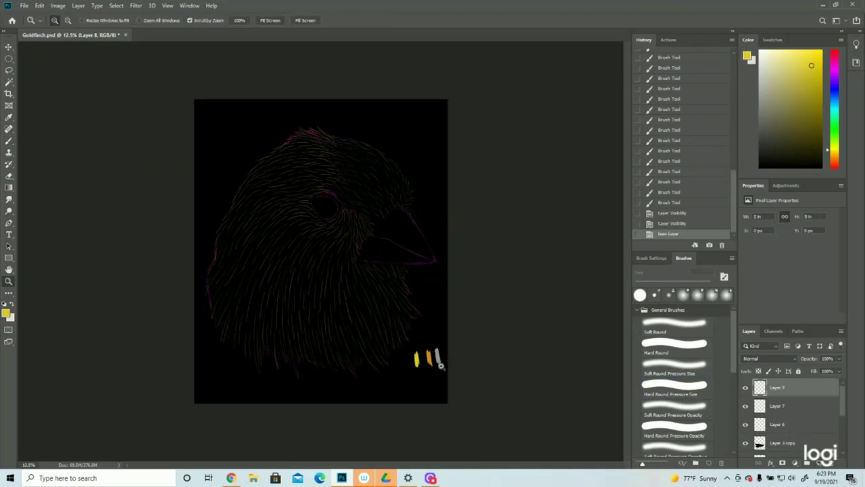
{"action": "left_click", "coordinate": [6, 313]}
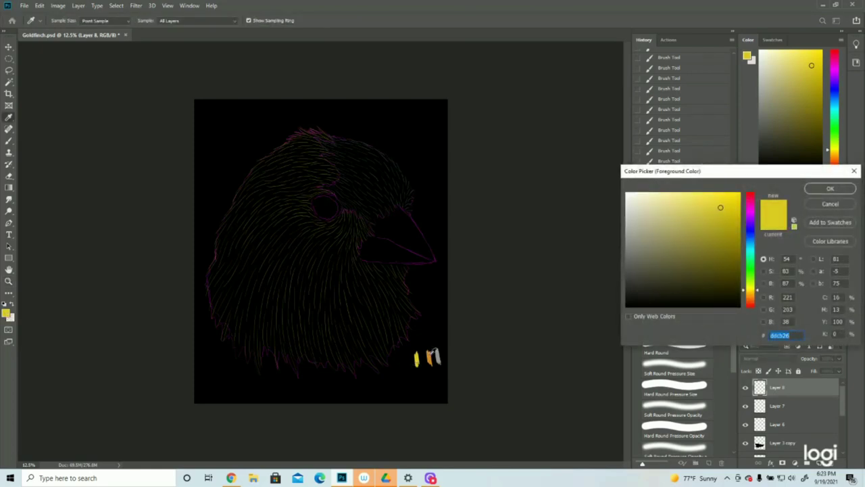
{"action": "left_click", "coordinate": [430, 356]}
{"action": "left_click", "coordinate": [822, 192]}
Outline the upper beak with orange brush strokes along its top edge, and trace the line between the upper and lower beak.
{"action": "double_click", "coordinate": [500, 221]}
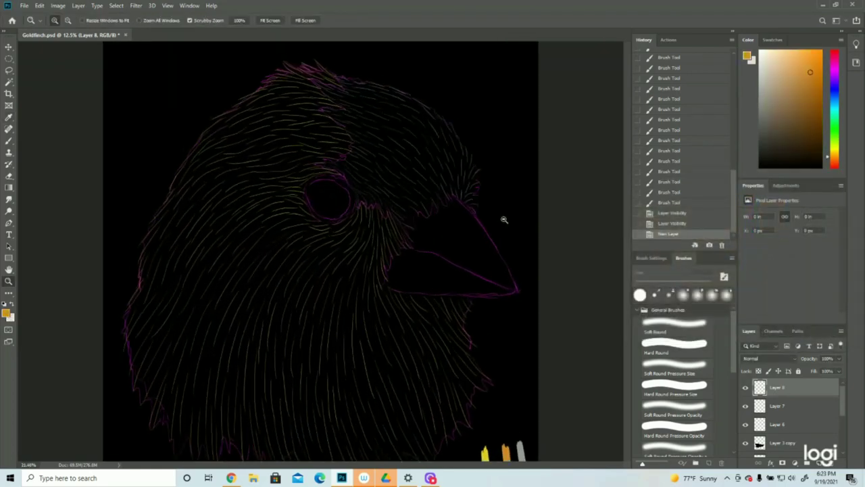
{"action": "left_click", "coordinate": [10, 142]}
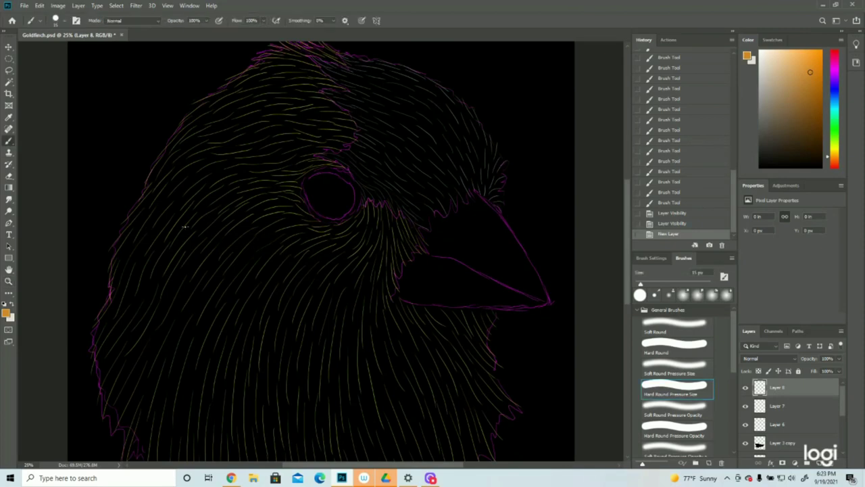
{"action": "left_click_drag", "start_coordinate": [473, 192], "coordinate": [523, 253]}
{"action": "left_click_drag", "start_coordinate": [498, 215], "coordinate": [543, 296]}
{"action": "left_click_drag", "start_coordinate": [532, 263], "coordinate": [550, 302]}
{"action": "left_click_drag", "start_coordinate": [441, 254], "coordinate": [547, 302]}
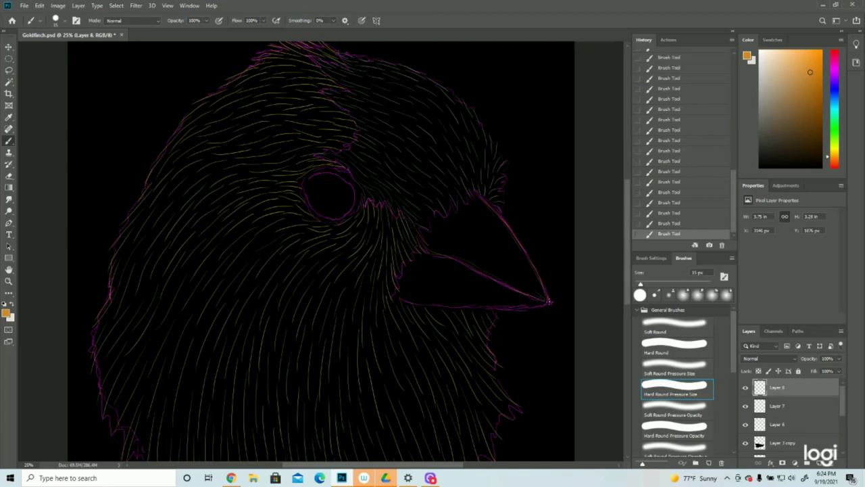
Fill the upper and lower beak with fine orange strokes converging at the tip, and trace the beak's lower edge.
{"action": "left_click_drag", "start_coordinate": [508, 248], "coordinate": [543, 293]}
{"action": "left_click_drag", "start_coordinate": [414, 302], "coordinate": [536, 305]}
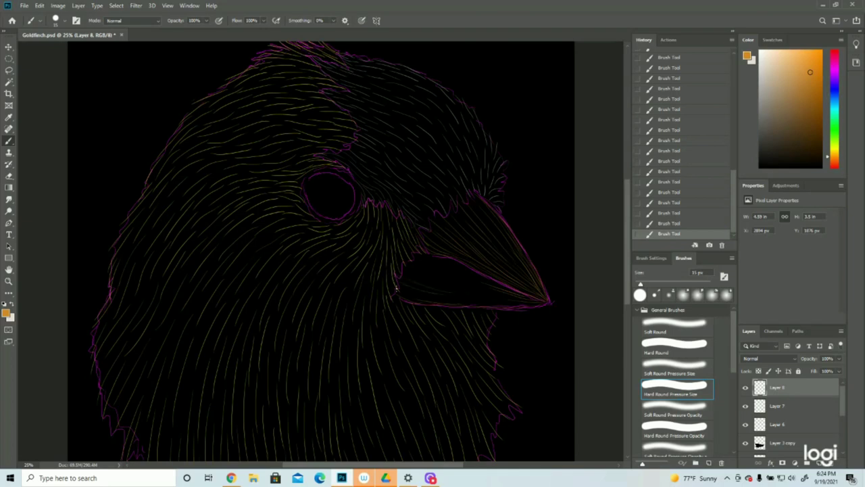
{"action": "left_click_drag", "start_coordinate": [440, 297], "coordinate": [522, 303]}
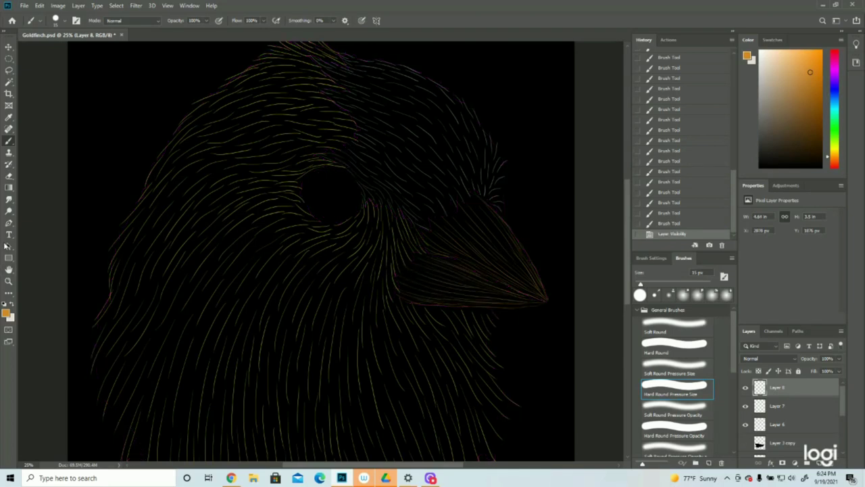
Examine the whole bird with the beak strokes and the Layer 3 copy sketch hidden, and show the sketch again.
{"action": "left_click", "coordinate": [8, 281]}
{"action": "left_click_drag", "start_coordinate": [414, 298], "coordinate": [378, 301]}
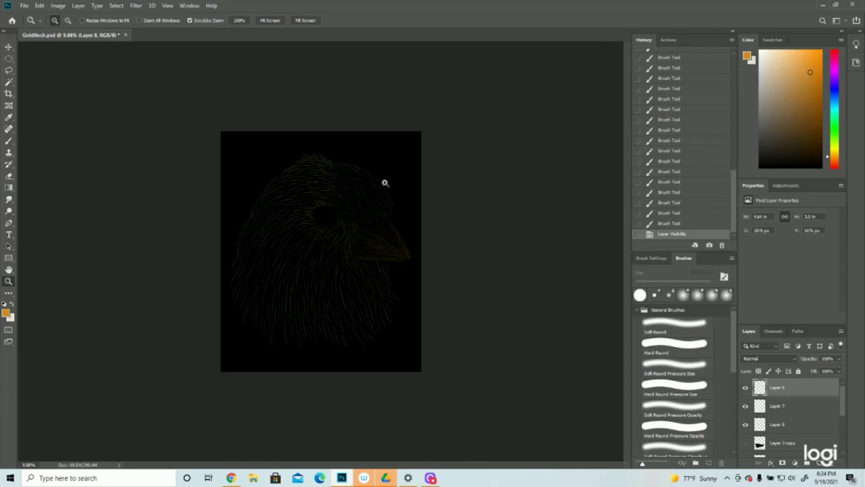
{"action": "left_click", "coordinate": [385, 182]}
{"action": "left_click", "coordinate": [384, 182]}
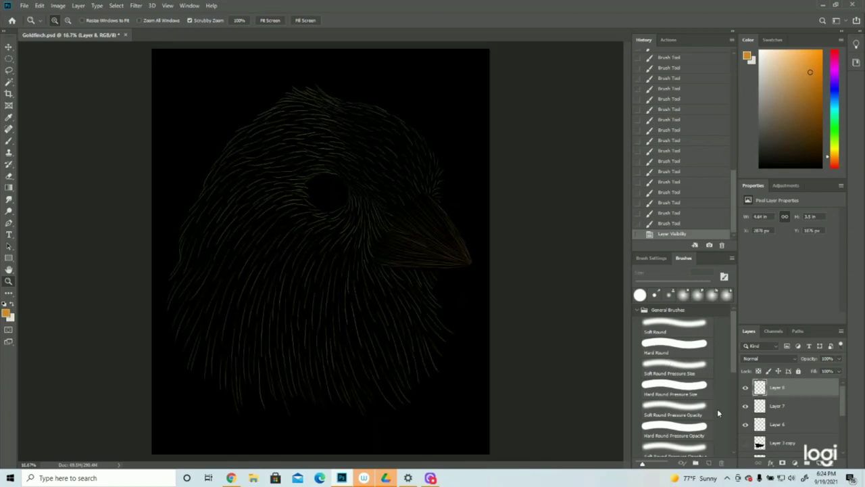
{"action": "left_click", "coordinate": [745, 440]}
Add a new layer above the beak layer and set the foreground color by sampling the painted gray swatch.
{"action": "left_click", "coordinate": [820, 463]}
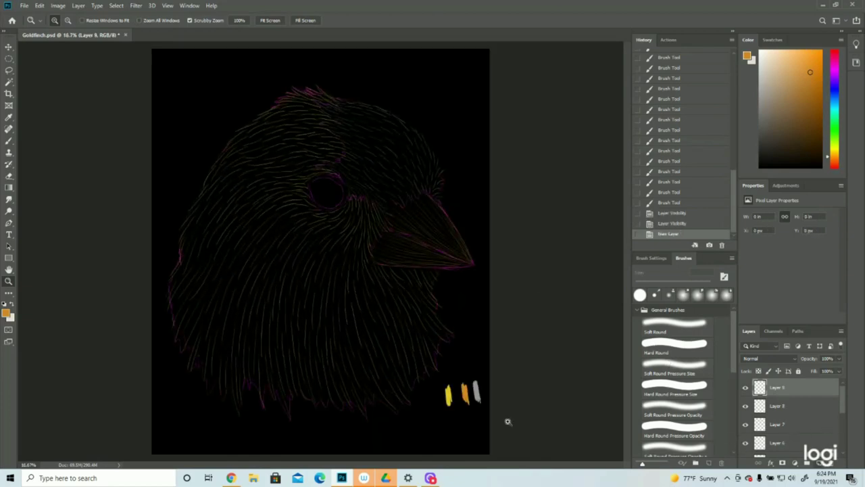
{"action": "key", "text": "i"}
{"action": "left_click", "coordinate": [477, 392]}
{"action": "left_click", "coordinate": [850, 190]}
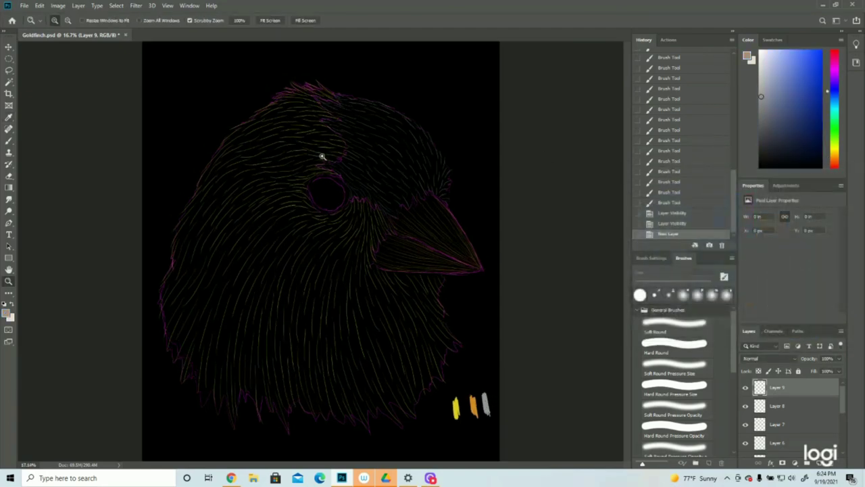
Trace the round outline of the eye with thin gray brush strokes over the sketch.
{"action": "left_click", "coordinate": [322, 155]}
{"action": "left_click", "coordinate": [9, 140]}
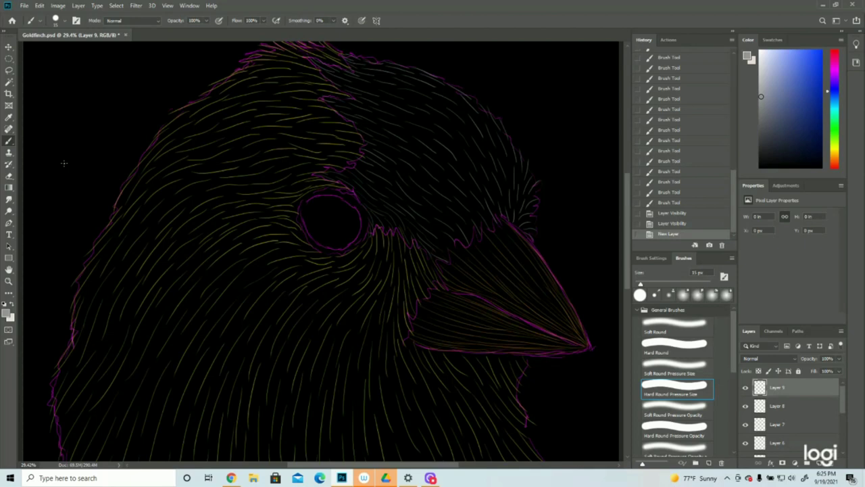
{"action": "mouse_move", "coordinate": [329, 191]}
{"action": "left_mouse_down"}
{"action": "mouse_move", "coordinate": [360, 210]}
{"action": "mouse_move", "coordinate": [345, 193]}
{"action": "mouse_move", "coordinate": [361, 220]}
{"action": "mouse_move", "coordinate": [350, 223]}
{"action": "mouse_move", "coordinate": [367, 210]}
{"action": "mouse_move", "coordinate": [347, 198]}
{"action": "mouse_move", "coordinate": [360, 220]}
{"action": "mouse_move", "coordinate": [360, 204]}
{"action": "mouse_move", "coordinate": [364, 229]}
{"action": "left_mouse_up"}
{"action": "left_click_drag", "start_coordinate": [361, 227], "coordinate": [339, 252]}
{"action": "mouse_move", "coordinate": [332, 188]}
{"action": "left_mouse_down"}
{"action": "mouse_move", "coordinate": [309, 196]}
{"action": "mouse_move", "coordinate": [330, 189]}
{"action": "mouse_move", "coordinate": [308, 201]}
{"action": "mouse_move", "coordinate": [323, 189]}
{"action": "mouse_move", "coordinate": [304, 206]}
{"action": "mouse_move", "coordinate": [315, 191]}
{"action": "mouse_move", "coordinate": [299, 221]}
{"action": "left_mouse_up"}
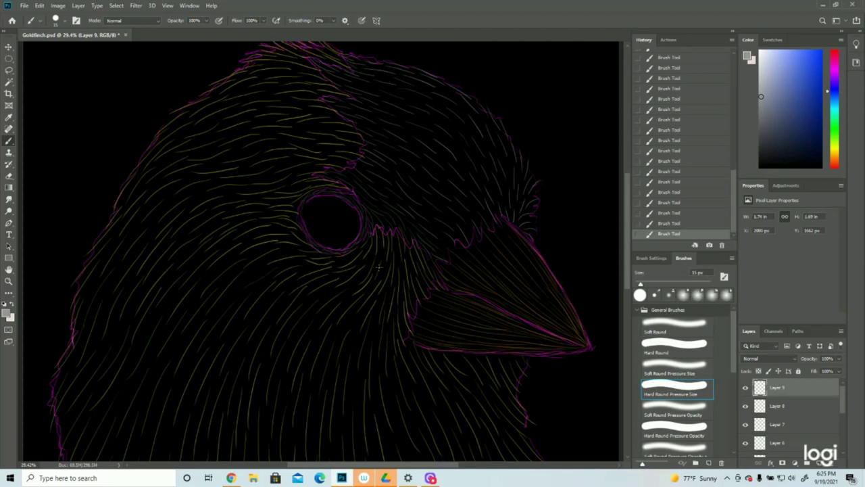
Hide the Layer 3 copy sketch, and compare the whole bird with the Layer 9 eye outline hidden and shown.
{"action": "scroll", "coordinate": [793, 426], "scroll_direction": "down", "scroll_amount": 1}
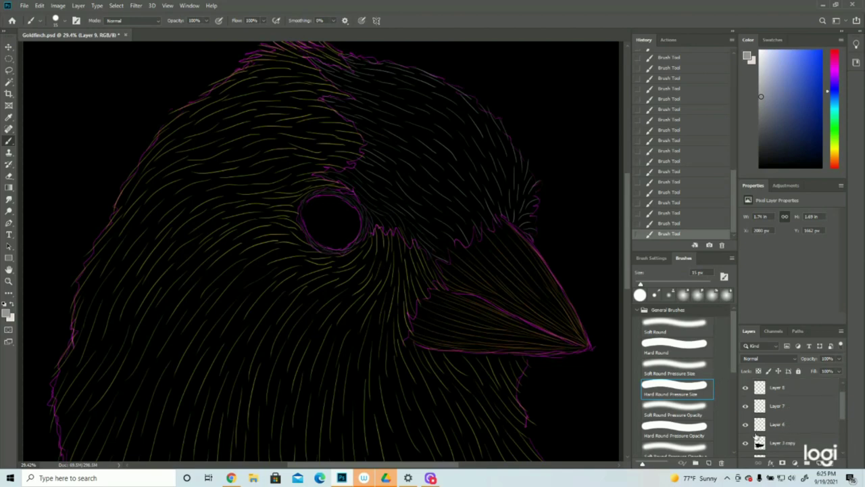
{"action": "left_click", "coordinate": [746, 442]}
{"action": "scroll", "coordinate": [750, 438], "scroll_direction": "up", "scroll_amount": 1}
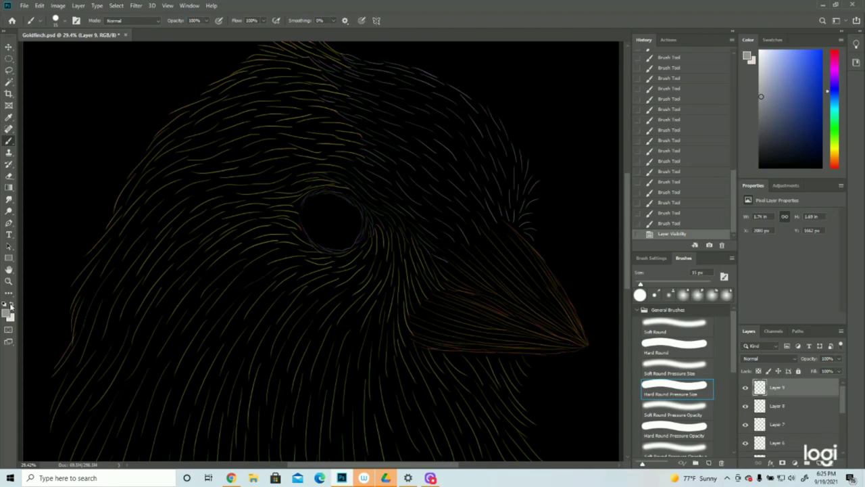
{"action": "left_click", "coordinate": [8, 281]}
{"action": "left_click_drag", "start_coordinate": [322, 271], "coordinate": [283, 275]}
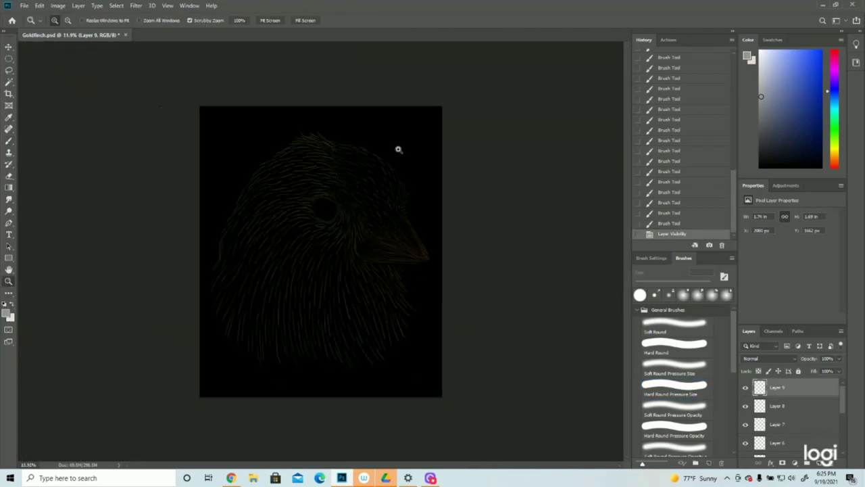
{"action": "left_click", "coordinate": [745, 388]}
{"action": "left_click", "coordinate": [746, 388]}
Add another new layer above Layer 9 and select the Brush tool for work on the head.
{"action": "left_click", "coordinate": [819, 463]}
{"action": "left_click", "coordinate": [405, 129]}
{"action": "left_click", "coordinate": [402, 88]}
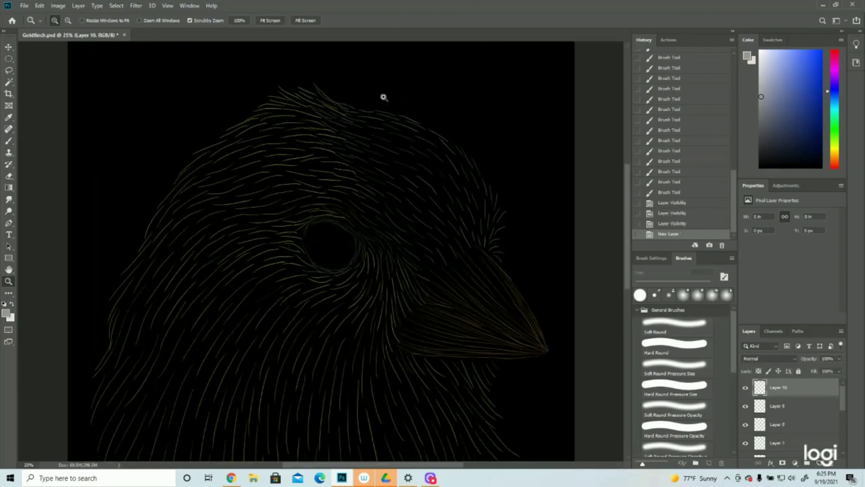
{"action": "left_click", "coordinate": [10, 141]}
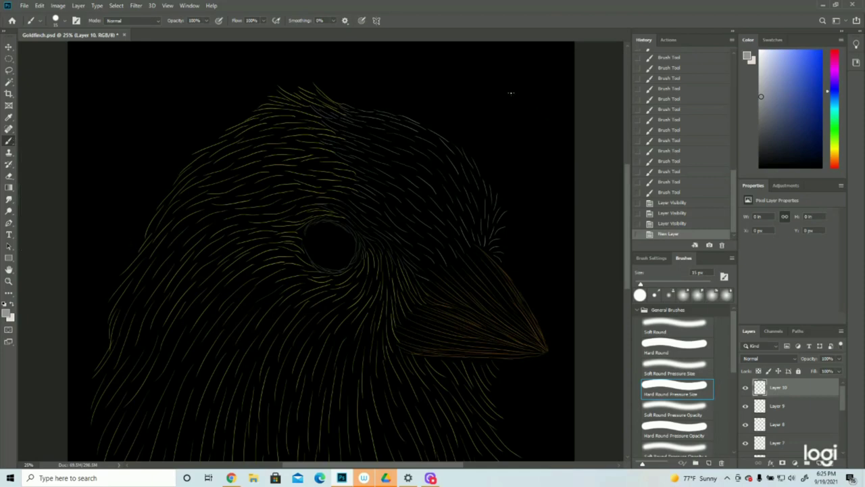
Draw gray guide marks on the cap: a scribbled circle, an arrow toward the forehead, the crown outline and a line across the cap.
{"action": "mouse_move", "coordinate": [425, 177]}
{"action": "left_mouse_down"}
{"action": "mouse_move", "coordinate": [421, 189]}
{"action": "mouse_move", "coordinate": [436, 182]}
{"action": "mouse_move", "coordinate": [446, 194]}
{"action": "left_mouse_up"}
{"action": "left_click_drag", "start_coordinate": [433, 153], "coordinate": [418, 205]}
{"action": "mouse_move", "coordinate": [467, 151]}
{"action": "left_mouse_down"}
{"action": "mouse_move", "coordinate": [415, 196]}
{"action": "mouse_move", "coordinate": [430, 202]}
{"action": "left_mouse_up"}
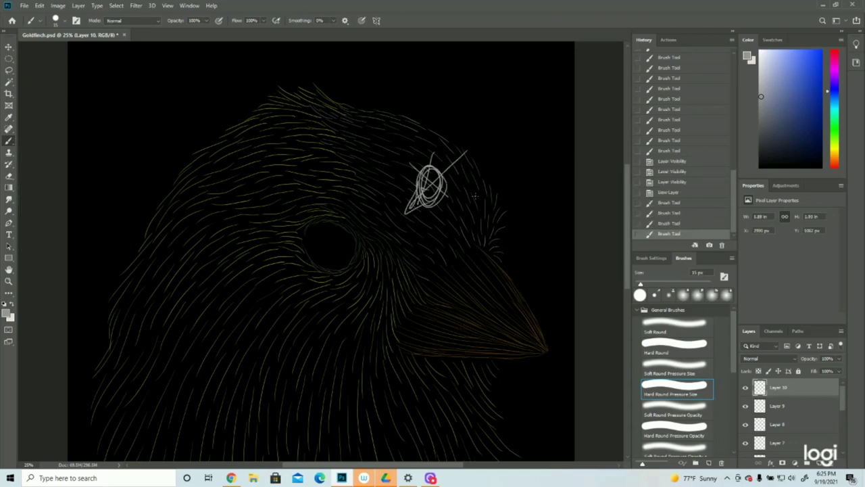
{"action": "left_click_drag", "start_coordinate": [405, 104], "coordinate": [416, 104]}
{"action": "left_click_drag", "start_coordinate": [533, 211], "coordinate": [517, 211]}
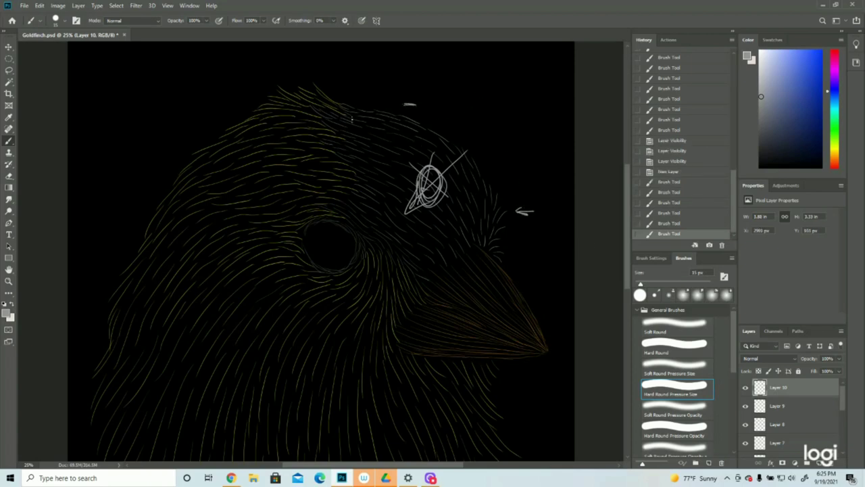
{"action": "mouse_move", "coordinate": [316, 87]}
{"action": "left_mouse_down"}
{"action": "mouse_move", "coordinate": [368, 115]}
{"action": "mouse_move", "coordinate": [423, 120]}
{"action": "mouse_move", "coordinate": [474, 151]}
{"action": "mouse_move", "coordinate": [506, 230]}
{"action": "left_mouse_up"}
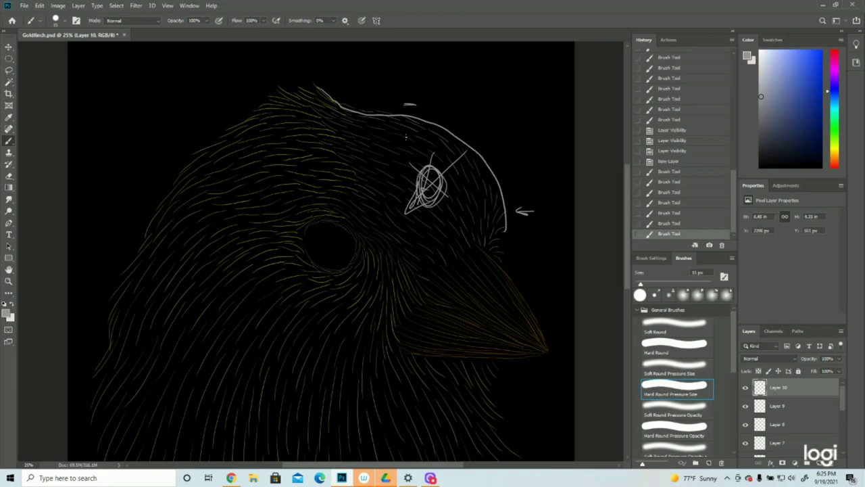
{"action": "mouse_move", "coordinate": [323, 92]}
{"action": "left_mouse_down"}
{"action": "mouse_move", "coordinate": [271, 94]}
{"action": "mouse_move", "coordinate": [234, 131]}
{"action": "left_mouse_up"}
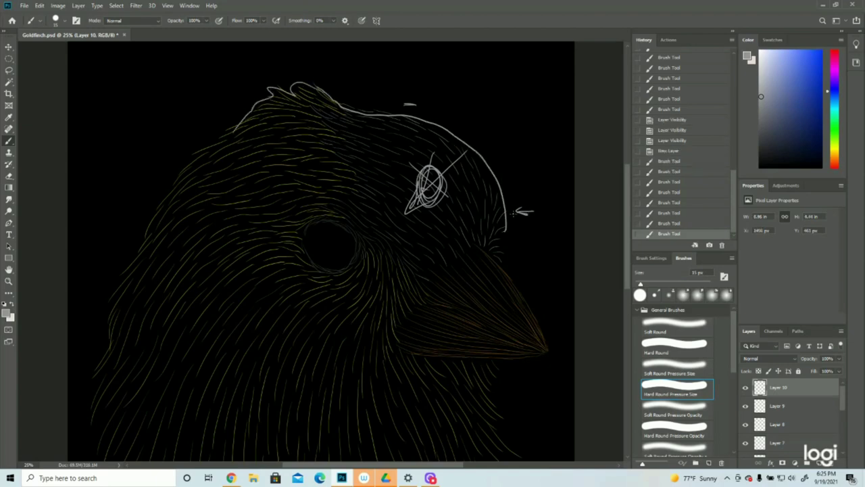
{"action": "mouse_move", "coordinate": [505, 219]}
{"action": "left_mouse_down"}
{"action": "mouse_move", "coordinate": [468, 204]}
{"action": "mouse_move", "coordinate": [373, 199]}
{"action": "left_mouse_up"}
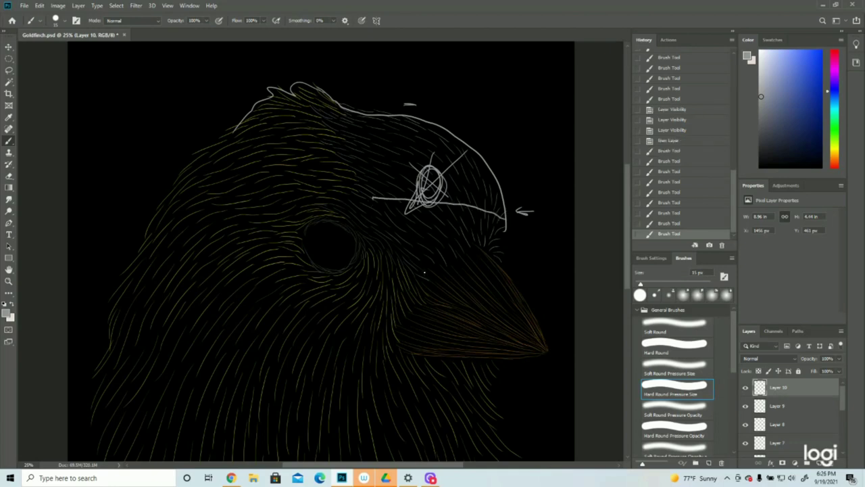
Step back through the history to the New Layer state, removing all the gray guide marks.
{"action": "left_click", "coordinate": [675, 202]}
{"action": "left_click", "coordinate": [675, 193]}
{"action": "left_click", "coordinate": [677, 182]}
{"action": "left_click", "coordinate": [678, 173]}
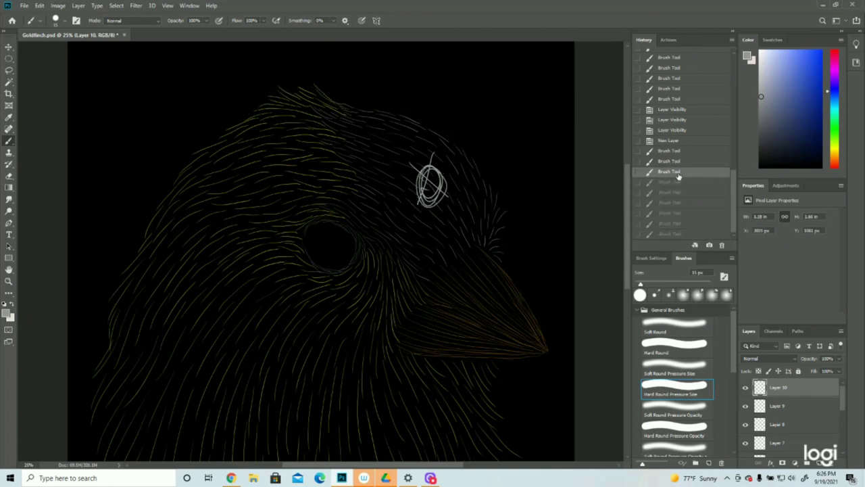
{"action": "left_click", "coordinate": [674, 161]}
{"action": "left_click", "coordinate": [673, 151]}
{"action": "left_click", "coordinate": [671, 140]}
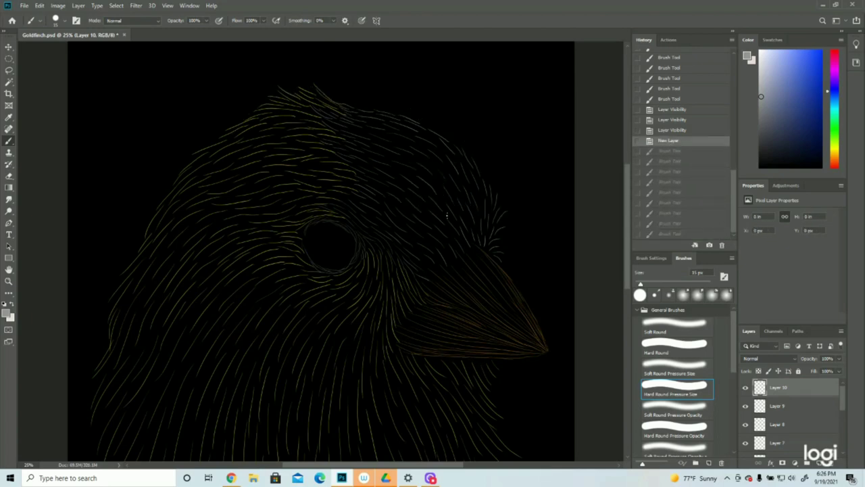
Examine the whole bird and the cap up close, comparing the strokes with the Layer 3 copy sketch shown and hidden.
{"action": "left_click", "coordinate": [8, 281]}
{"action": "left_click", "coordinate": [368, 248], "text": "alt"}
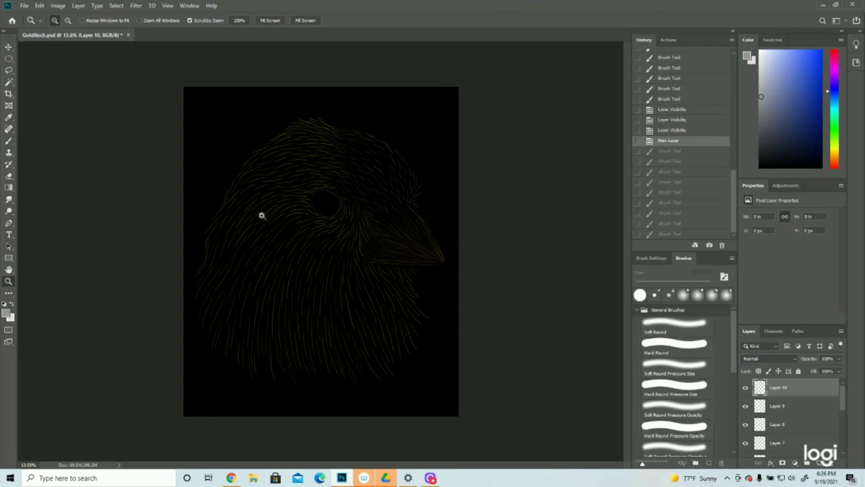
{"action": "left_click_drag", "start_coordinate": [497, 125], "coordinate": [531, 139]}
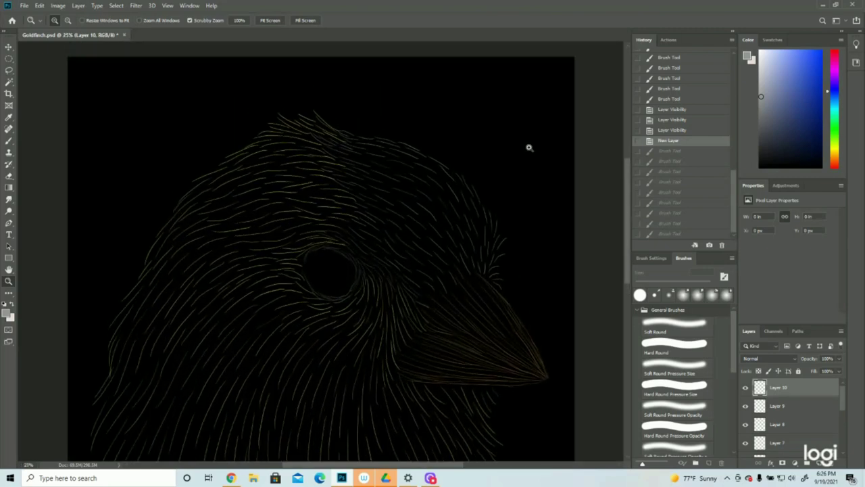
{"action": "left_click", "coordinate": [552, 210]}
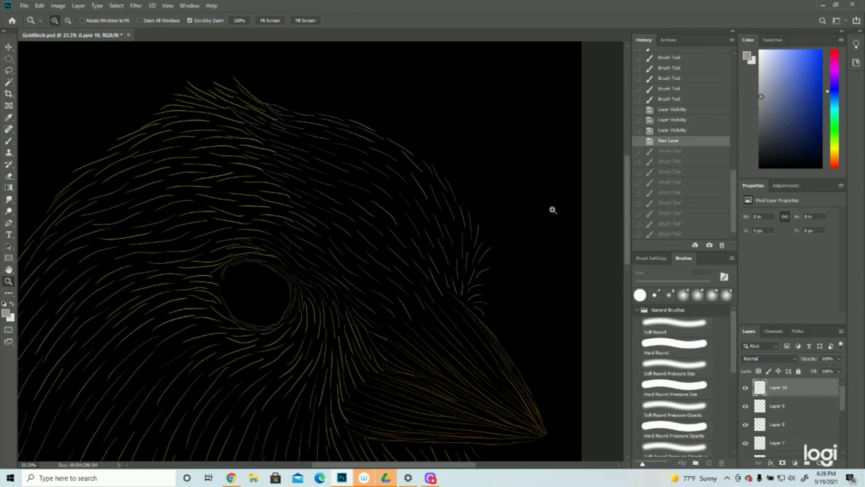
{"action": "left_click", "coordinate": [9, 140]}
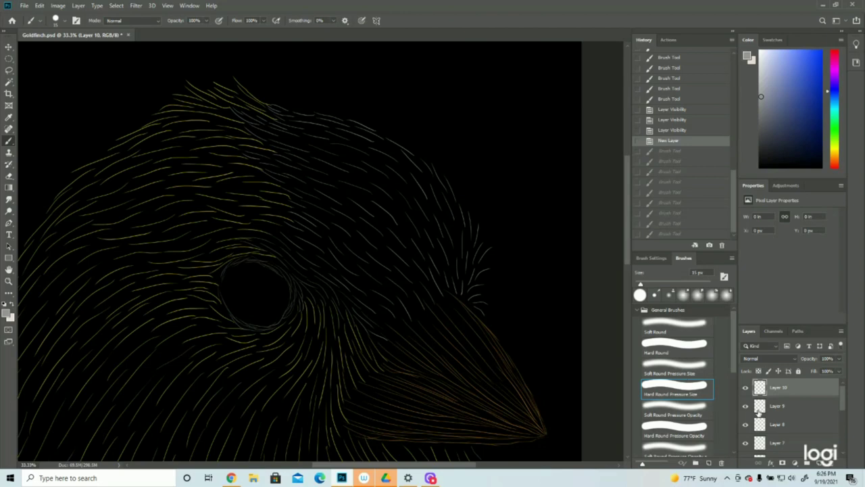
{"action": "scroll", "coordinate": [760, 413], "scroll_direction": "down", "scroll_amount": 1}
{"action": "left_click", "coordinate": [746, 444]}
{"action": "left_click", "coordinate": [746, 444]}
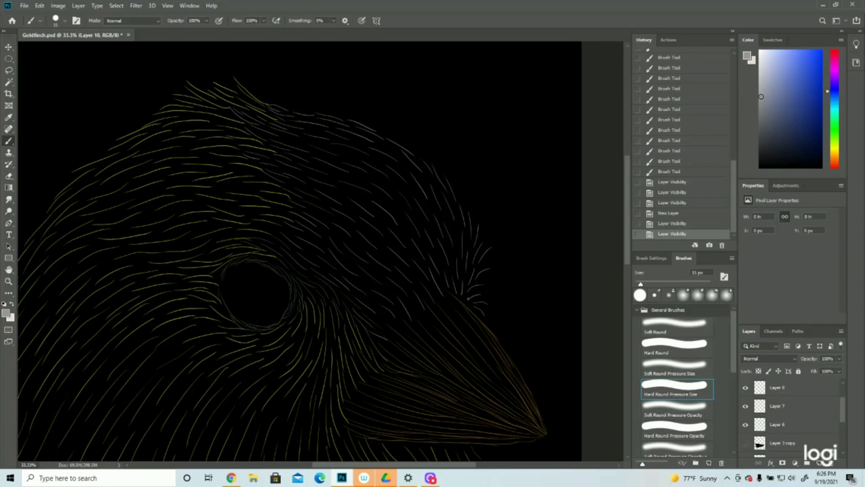
Thicken the feather tuft above the beak's base with short gray strokes fanning outward.
{"action": "left_click_drag", "start_coordinate": [474, 305], "coordinate": [476, 310]}
{"action": "left_click_drag", "start_coordinate": [474, 307], "coordinate": [445, 269]}
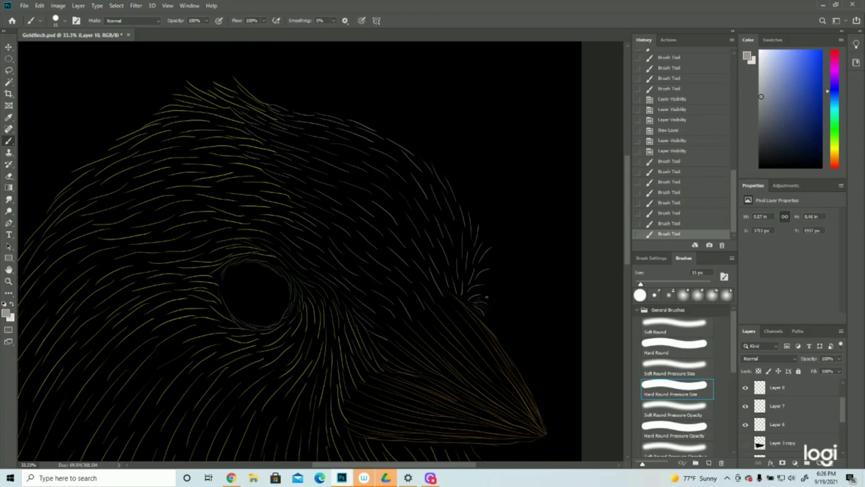
{"action": "left_click_drag", "start_coordinate": [484, 300], "coordinate": [471, 286]}
{"action": "mouse_move", "coordinate": [481, 301]}
{"action": "left_mouse_down"}
{"action": "mouse_move", "coordinate": [469, 290]}
{"action": "mouse_move", "coordinate": [489, 251]}
{"action": "left_mouse_up"}
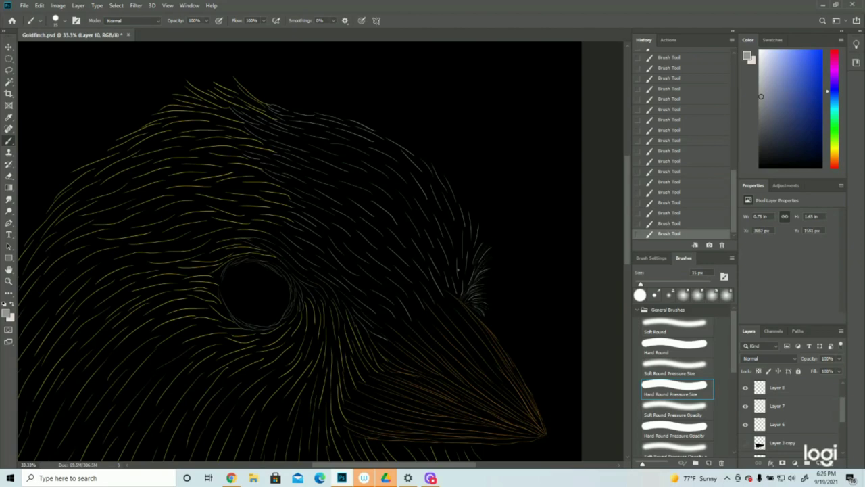
Add gray feather strokes from the beak's base up along the front edge of the forehead.
{"action": "left_click_drag", "start_coordinate": [460, 296], "coordinate": [458, 267]}
{"action": "left_click_drag", "start_coordinate": [470, 254], "coordinate": [468, 269]}
{"action": "mouse_move", "coordinate": [453, 204]}
{"action": "left_mouse_down"}
{"action": "mouse_move", "coordinate": [457, 224]}
{"action": "mouse_move", "coordinate": [447, 181]}
{"action": "mouse_move", "coordinate": [464, 236]}
{"action": "left_mouse_up"}
{"action": "left_click_drag", "start_coordinate": [459, 204], "coordinate": [464, 219]}
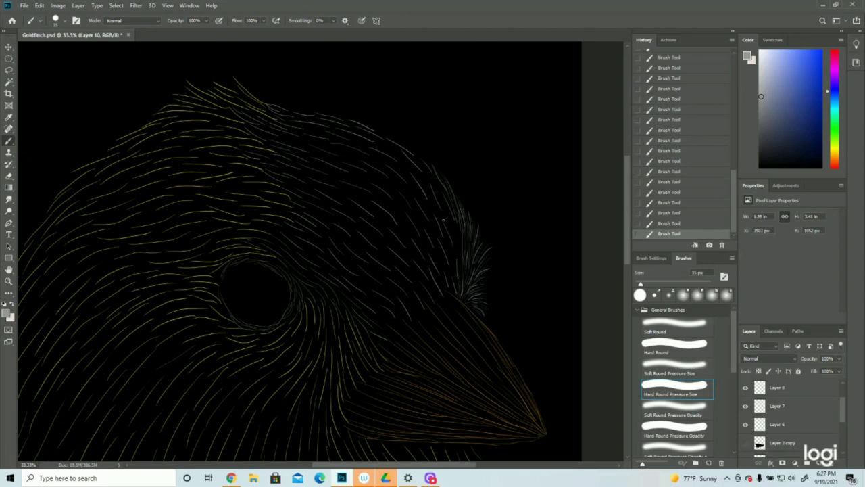
Fill the inner forehead just above and behind the beak's base with denser gray feather strokes.
{"action": "left_click_drag", "start_coordinate": [455, 231], "coordinate": [462, 258]}
{"action": "left_click_drag", "start_coordinate": [453, 271], "coordinate": [456, 286]}
{"action": "left_click_drag", "start_coordinate": [417, 239], "coordinate": [438, 277]}
{"action": "left_click_drag", "start_coordinate": [441, 280], "coordinate": [446, 291]}
{"action": "left_click_drag", "start_coordinate": [400, 225], "coordinate": [406, 225]}
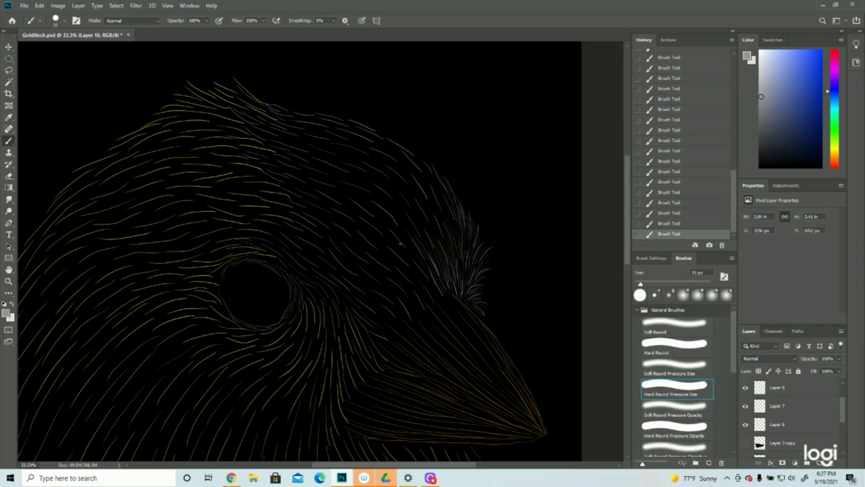
{"action": "left_click_drag", "start_coordinate": [419, 271], "coordinate": [438, 300]}
Layer denser gray feather strokes along the upper front curve of the cap and down into the forehead.
{"action": "mouse_move", "coordinate": [390, 139]}
{"action": "left_mouse_down"}
{"action": "mouse_move", "coordinate": [450, 213]}
{"action": "mouse_move", "coordinate": [411, 157]}
{"action": "left_mouse_up"}
{"action": "left_click_drag", "start_coordinate": [326, 114], "coordinate": [341, 116]}
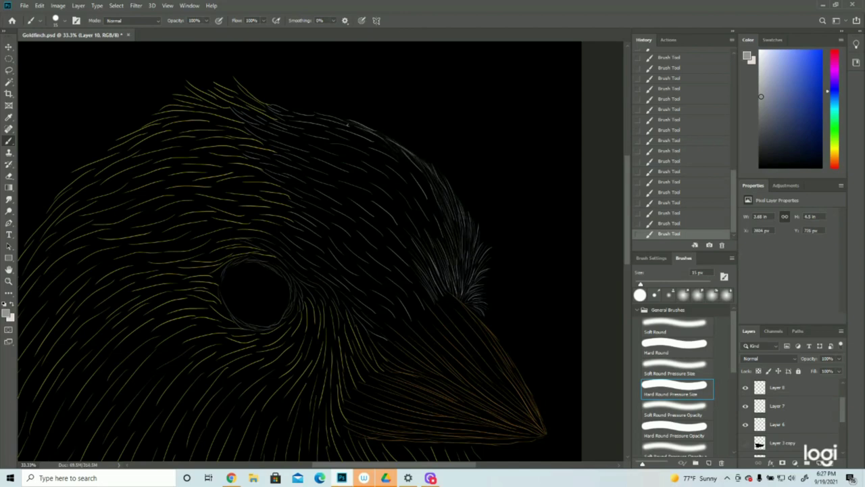
{"action": "left_click_drag", "start_coordinate": [413, 167], "coordinate": [423, 181]}
{"action": "mouse_move", "coordinate": [437, 223]}
{"action": "left_mouse_down"}
{"action": "mouse_move", "coordinate": [447, 230]}
{"action": "mouse_move", "coordinate": [440, 240]}
{"action": "left_mouse_up"}
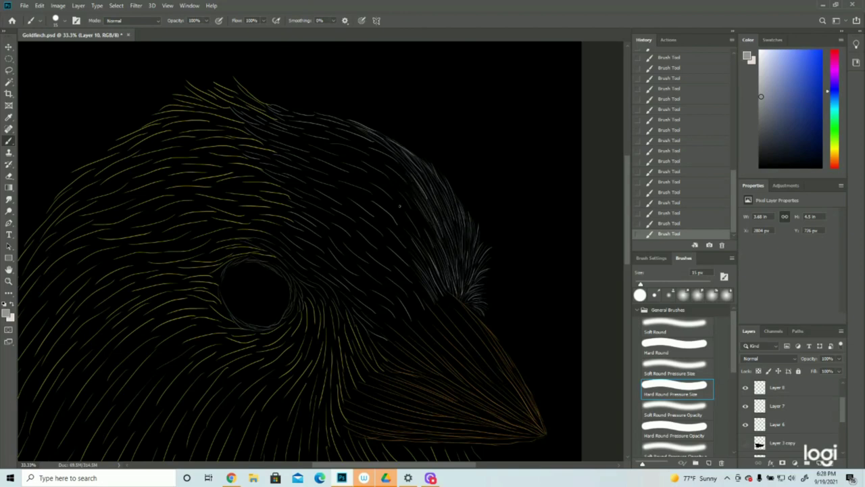
Extend the dense gray strokes along the top edge of the cap back to the yellow crest feathers.
{"action": "left_click_drag", "start_coordinate": [269, 104], "coordinate": [337, 134]}
{"action": "left_click_drag", "start_coordinate": [303, 115], "coordinate": [343, 127]}
{"action": "left_click_drag", "start_coordinate": [321, 125], "coordinate": [350, 138]}
{"action": "left_click_drag", "start_coordinate": [400, 160], "coordinate": [380, 147]}
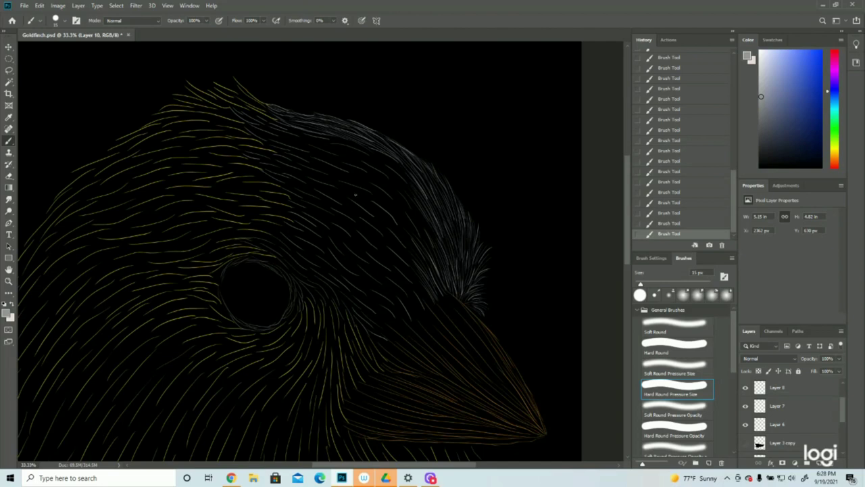
Widen the dense band of gray strokes below the cap's top edge, from the yellow crest to the upper forehead.
{"action": "mouse_move", "coordinate": [262, 127]}
{"action": "left_mouse_down"}
{"action": "mouse_move", "coordinate": [257, 123]}
{"action": "mouse_move", "coordinate": [266, 123]}
{"action": "left_mouse_up"}
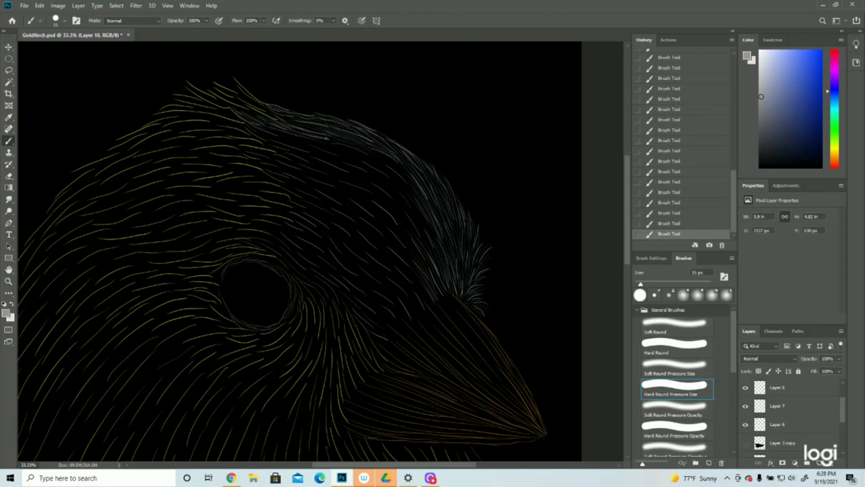
{"action": "left_click_drag", "start_coordinate": [251, 129], "coordinate": [284, 146]}
{"action": "left_click_drag", "start_coordinate": [295, 138], "coordinate": [320, 147]}
{"action": "left_click_drag", "start_coordinate": [381, 157], "coordinate": [409, 179]}
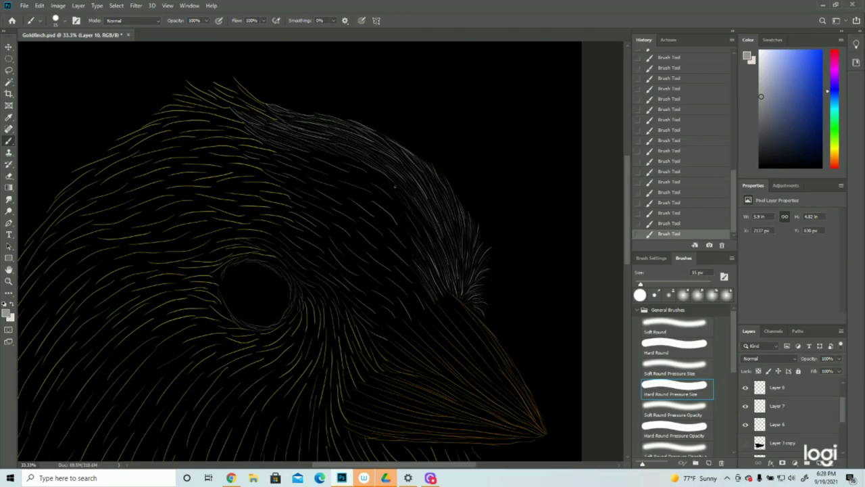
Add dense gray strokes along the cap's lower edge from the forehead past the beak's base to the eye, and save the document.
{"action": "left_click_drag", "start_coordinate": [417, 228], "coordinate": [429, 247]}
{"action": "mouse_move", "coordinate": [415, 277]}
{"action": "left_mouse_down"}
{"action": "mouse_move", "coordinate": [431, 304]}
{"action": "mouse_move", "coordinate": [421, 314]}
{"action": "left_mouse_up"}
{"action": "left_click_drag", "start_coordinate": [386, 295], "coordinate": [408, 315]}
{"action": "left_click_drag", "start_coordinate": [377, 321], "coordinate": [387, 332]}
{"action": "mouse_move", "coordinate": [343, 298]}
{"action": "left_mouse_down"}
{"action": "mouse_move", "coordinate": [363, 328]}
{"action": "mouse_move", "coordinate": [371, 317]}
{"action": "left_mouse_up"}
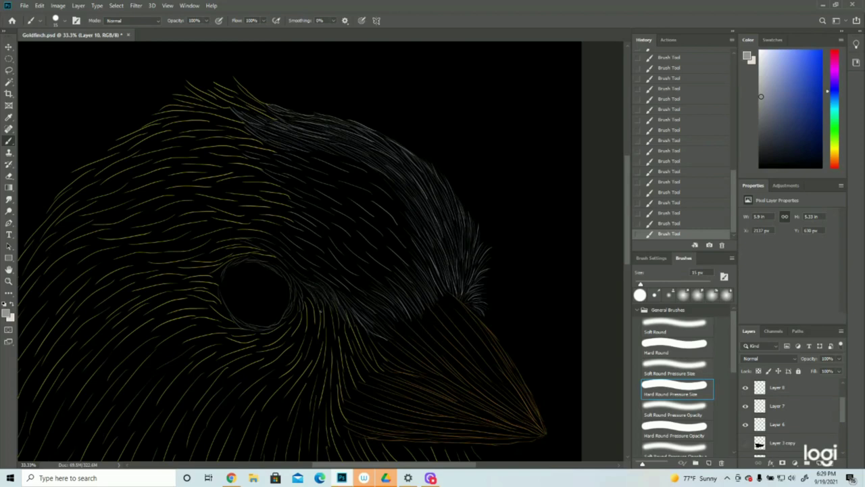
{"action": "left_click_drag", "start_coordinate": [299, 284], "coordinate": [310, 306]}
{"action": "key", "text": "ctrl+s"}
Toggle Layer 6 off and on to examine the dense gray cap strokes without the sparse base strokes.
{"action": "key", "text": "z"}
{"action": "left_click_drag", "start_coordinate": [513, 236], "coordinate": [445, 236]}
{"action": "left_click", "coordinate": [745, 425]}
{"action": "left_click", "coordinate": [411, 187]}
{"action": "left_click", "coordinate": [435, 186]}
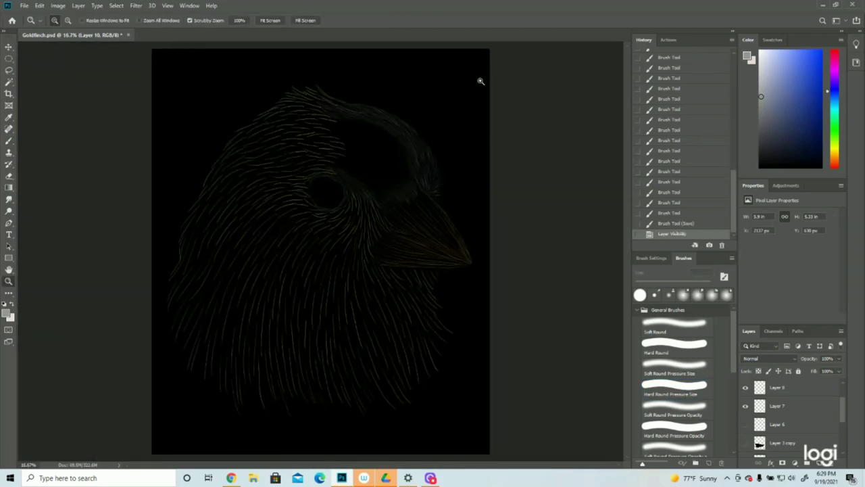
{"action": "left_click", "coordinate": [481, 82]}
{"action": "left_click", "coordinate": [745, 424]}
{"action": "left_click", "coordinate": [745, 425]}
{"action": "left_click", "coordinate": [744, 424]}
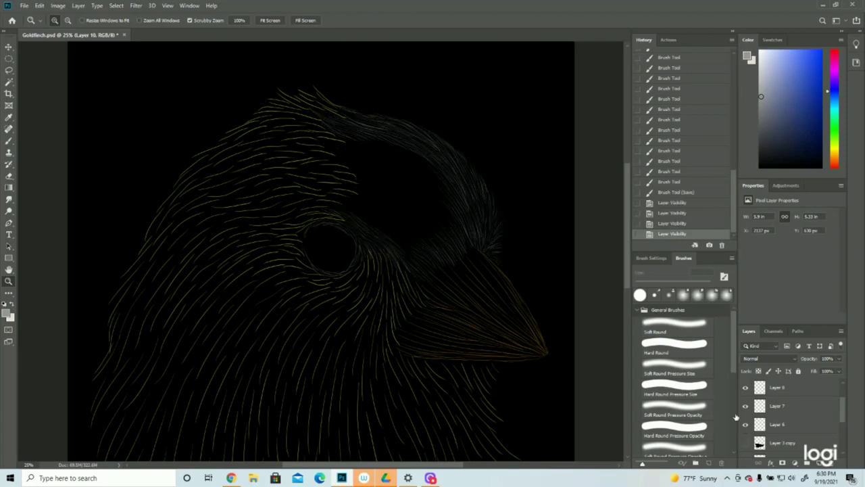
{"action": "left_click", "coordinate": [525, 155]}
Fill the back and lower middle of the cap with dense gray brush strokes following the feather direction.
{"action": "left_click", "coordinate": [8, 140]}
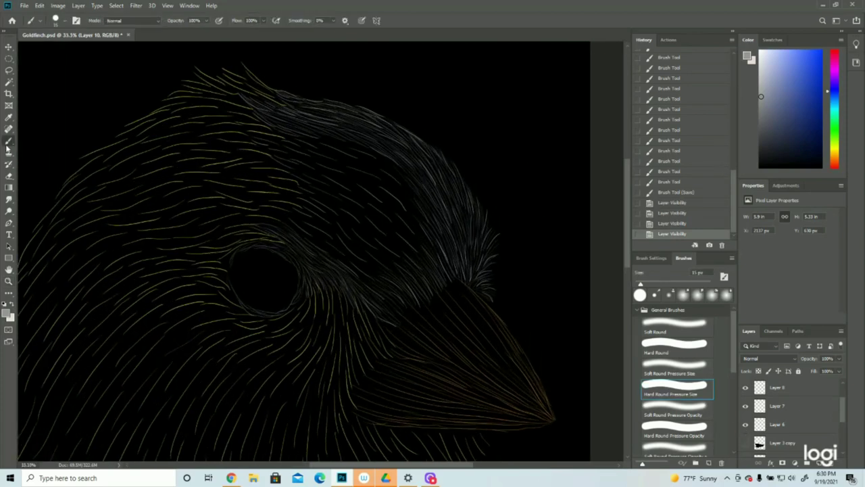
{"action": "mouse_move", "coordinate": [269, 138]}
{"action": "left_mouse_down"}
{"action": "mouse_move", "coordinate": [253, 137]}
{"action": "mouse_move", "coordinate": [317, 141]}
{"action": "left_mouse_up"}
{"action": "left_click_drag", "start_coordinate": [294, 145], "coordinate": [358, 152]}
{"action": "left_click_drag", "start_coordinate": [267, 149], "coordinate": [323, 181]}
{"action": "left_click_drag", "start_coordinate": [298, 196], "coordinate": [337, 226]}
{"action": "mouse_move", "coordinate": [343, 247]}
{"action": "left_mouse_down"}
{"action": "mouse_move", "coordinate": [365, 268]}
{"action": "mouse_move", "coordinate": [400, 268]}
{"action": "left_mouse_up"}
{"action": "mouse_move", "coordinate": [343, 207]}
{"action": "left_mouse_down"}
{"action": "mouse_move", "coordinate": [363, 222]}
{"action": "mouse_move", "coordinate": [373, 250]}
{"action": "left_mouse_up"}
Fill the remaining gaps in the cap's upper middle and front with dense gray strokes.
{"action": "left_click_drag", "start_coordinate": [371, 154], "coordinate": [410, 181]}
{"action": "left_click_drag", "start_coordinate": [330, 154], "coordinate": [364, 167]}
{"action": "left_click_drag", "start_coordinate": [379, 166], "coordinate": [421, 204]}
{"action": "left_click_drag", "start_coordinate": [369, 196], "coordinate": [410, 235]}
{"action": "left_click_drag", "start_coordinate": [319, 178], "coordinate": [381, 225]}
{"action": "left_click_drag", "start_coordinate": [344, 157], "coordinate": [396, 187]}
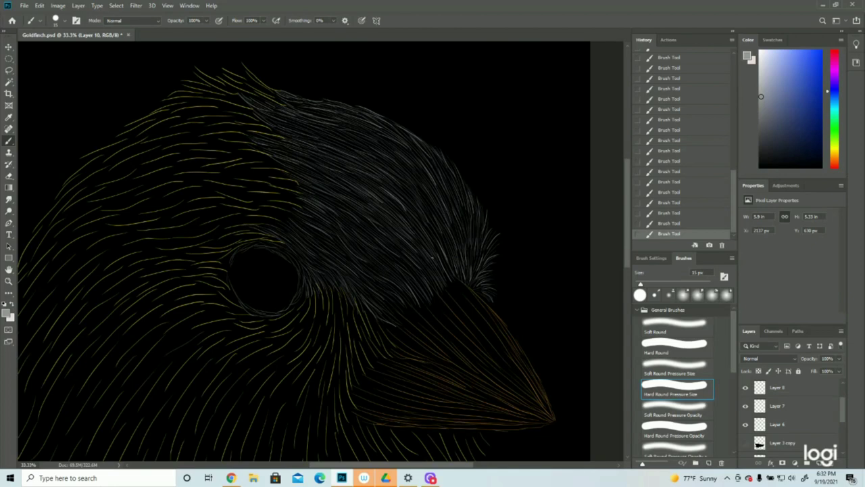
Create a new layer and paint another pass of gray strokes down the forehead to the beak's base.
{"action": "left_click", "coordinate": [831, 463]}
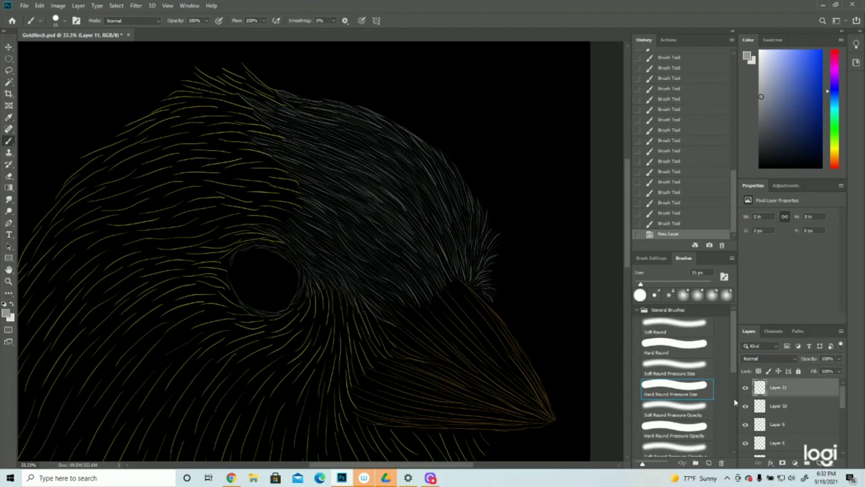
{"action": "left_click_drag", "start_coordinate": [396, 180], "coordinate": [426, 202]}
{"action": "left_click_drag", "start_coordinate": [401, 175], "coordinate": [447, 250]}
{"action": "left_click_drag", "start_coordinate": [423, 215], "coordinate": [446, 260]}
{"action": "mouse_move", "coordinate": [444, 268]}
{"action": "left_mouse_down"}
{"action": "mouse_move", "coordinate": [440, 256]}
{"action": "mouse_move", "coordinate": [451, 277]}
{"action": "left_mouse_up"}
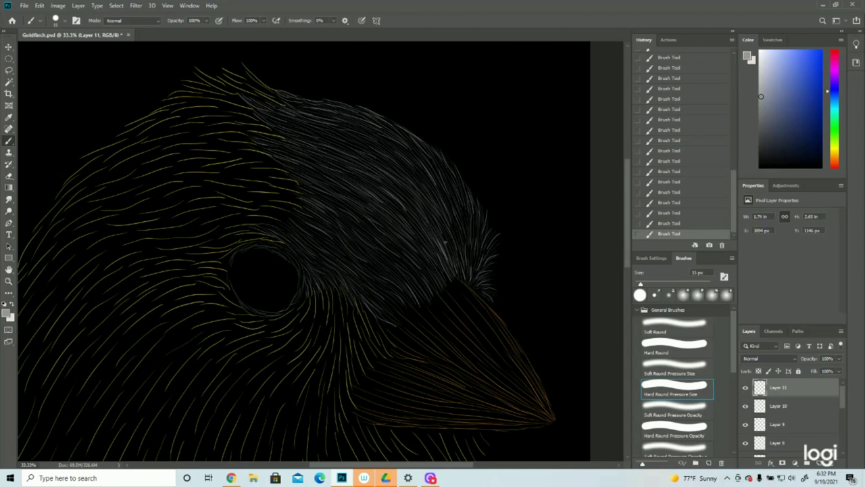
{"action": "mouse_move", "coordinate": [464, 275]}
{"action": "left_mouse_down"}
{"action": "mouse_move", "coordinate": [451, 230]}
{"action": "mouse_move", "coordinate": [458, 228]}
{"action": "left_mouse_up"}
{"action": "left_click_drag", "start_coordinate": [419, 175], "coordinate": [448, 221]}
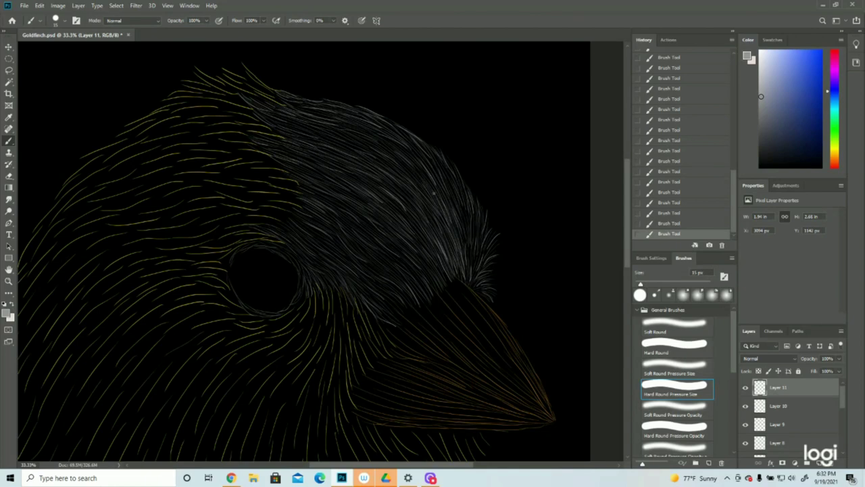
Layer more gray strokes over the cap's upper front curve and through the front middle toward the beak.
{"action": "mouse_move", "coordinate": [417, 170]}
{"action": "left_mouse_down"}
{"action": "mouse_move", "coordinate": [434, 191]}
{"action": "mouse_move", "coordinate": [434, 182]}
{"action": "left_mouse_up"}
{"action": "left_click_drag", "start_coordinate": [385, 164], "coordinate": [426, 190]}
{"action": "left_click_drag", "start_coordinate": [384, 146], "coordinate": [402, 157]}
{"action": "mouse_move", "coordinate": [359, 130]}
{"action": "left_mouse_down"}
{"action": "mouse_move", "coordinate": [396, 150]}
{"action": "mouse_move", "coordinate": [390, 146]}
{"action": "left_mouse_up"}
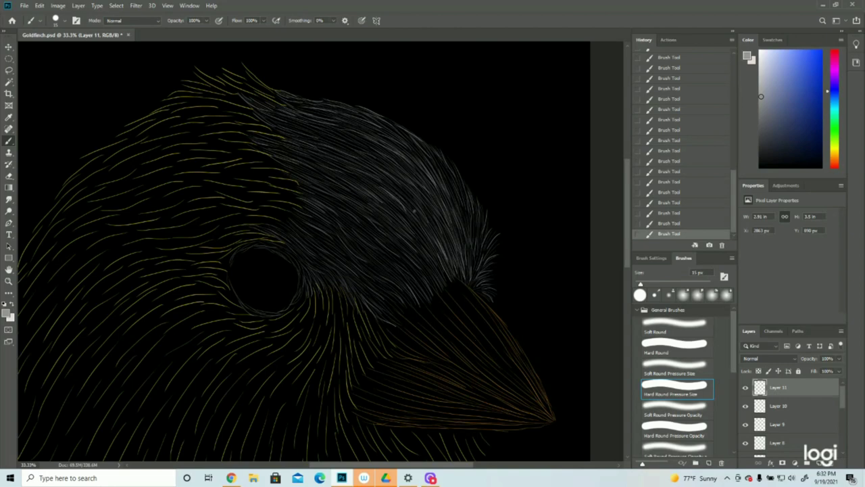
{"action": "mouse_move", "coordinate": [391, 204]}
{"action": "left_mouse_down"}
{"action": "mouse_move", "coordinate": [434, 249]}
{"action": "mouse_move", "coordinate": [432, 292]}
{"action": "left_mouse_up"}
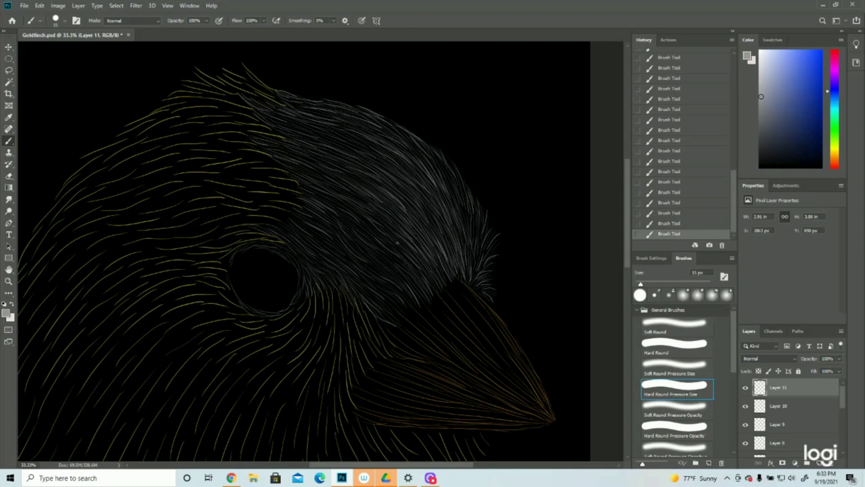
Layer more gray strokes over the cap's middle and back, up to the yellow crest and along the top edge.
{"action": "left_click_drag", "start_coordinate": [320, 192], "coordinate": [338, 206]}
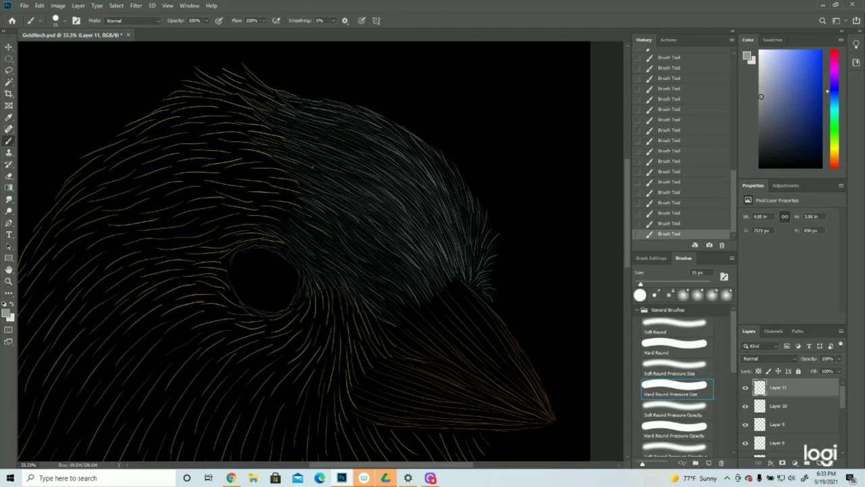
{"action": "mouse_move", "coordinate": [281, 153]}
{"action": "left_mouse_down"}
{"action": "mouse_move", "coordinate": [353, 189]}
{"action": "mouse_move", "coordinate": [281, 159]}
{"action": "mouse_move", "coordinate": [352, 196]}
{"action": "mouse_move", "coordinate": [282, 164]}
{"action": "mouse_move", "coordinate": [336, 196]}
{"action": "mouse_move", "coordinate": [317, 195]}
{"action": "mouse_move", "coordinate": [342, 211]}
{"action": "mouse_move", "coordinate": [285, 179]}
{"action": "mouse_move", "coordinate": [359, 222]}
{"action": "mouse_move", "coordinate": [348, 228]}
{"action": "mouse_move", "coordinate": [313, 198]}
{"action": "mouse_move", "coordinate": [389, 250]}
{"action": "left_mouse_up"}
{"action": "left_click_drag", "start_coordinate": [268, 140], "coordinate": [384, 197]}
{"action": "left_click_drag", "start_coordinate": [254, 103], "coordinate": [320, 129]}
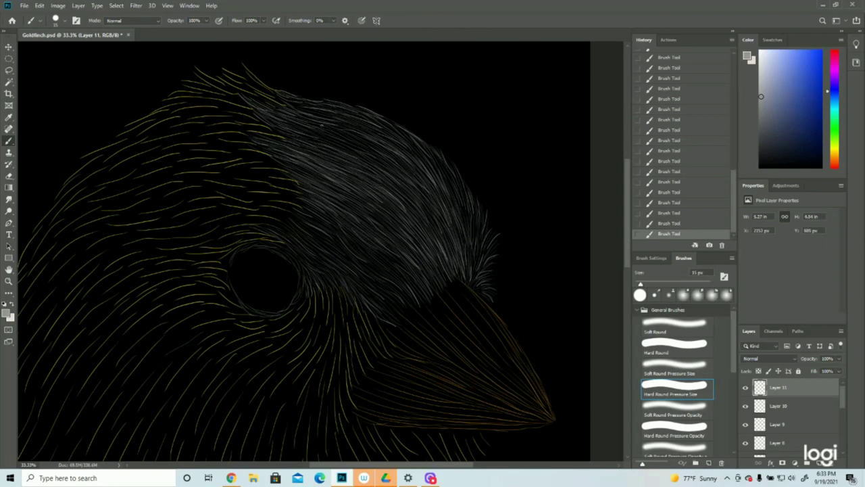
{"action": "mouse_move", "coordinate": [300, 135]}
{"action": "left_mouse_down"}
{"action": "mouse_move", "coordinate": [369, 153]}
{"action": "mouse_move", "coordinate": [323, 128]}
{"action": "left_mouse_up"}
{"action": "mouse_move", "coordinate": [369, 147]}
{"action": "left_mouse_down"}
{"action": "mouse_move", "coordinate": [340, 132]}
{"action": "mouse_move", "coordinate": [374, 135]}
{"action": "left_mouse_up"}
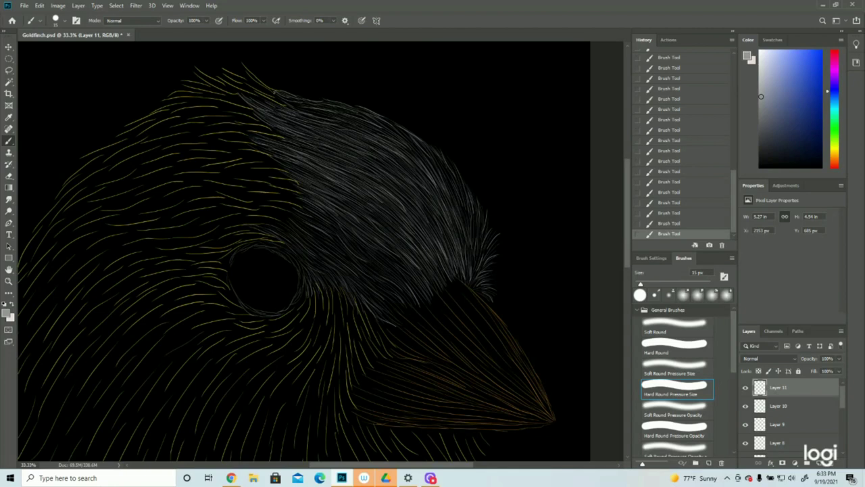
{"action": "left_click_drag", "start_coordinate": [314, 112], "coordinate": [287, 102]}
Layer more gray strokes over the cap's lower part, from above the eye down to the beak's base.
{"action": "left_click_drag", "start_coordinate": [472, 229], "coordinate": [475, 251]}
{"action": "left_click_drag", "start_coordinate": [302, 211], "coordinate": [338, 235]}
{"action": "left_click_drag", "start_coordinate": [331, 226], "coordinate": [380, 257]}
{"action": "mouse_move", "coordinate": [383, 250]}
{"action": "left_mouse_down"}
{"action": "mouse_move", "coordinate": [415, 275]}
{"action": "mouse_move", "coordinate": [428, 301]}
{"action": "left_mouse_up"}
{"action": "left_click_drag", "start_coordinate": [355, 274], "coordinate": [403, 317]}
{"action": "left_click_drag", "start_coordinate": [361, 291], "coordinate": [383, 316]}
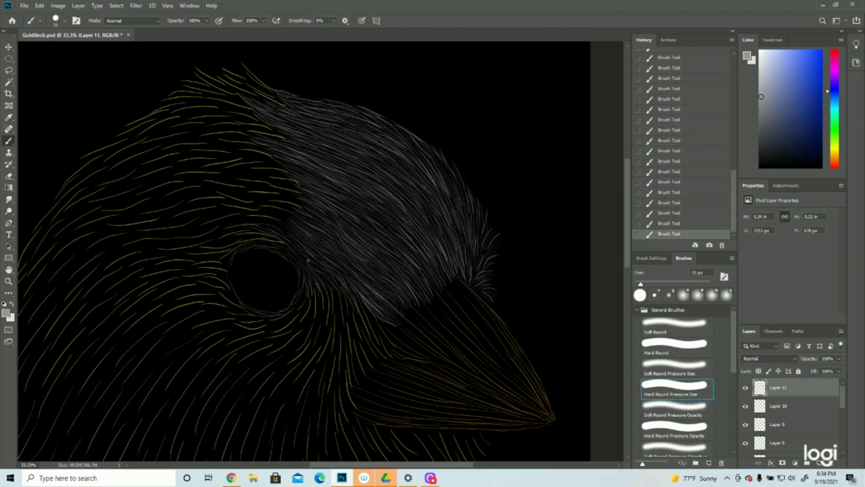
Thicken the gray strokes along the upper and front rim of the eye where the cap narrows.
{"action": "left_click_drag", "start_coordinate": [323, 271], "coordinate": [340, 288]}
{"action": "left_click_drag", "start_coordinate": [307, 280], "coordinate": [311, 292]}
{"action": "left_click_drag", "start_coordinate": [286, 238], "coordinate": [319, 267]}
{"action": "left_click_drag", "start_coordinate": [265, 229], "coordinate": [299, 241]}
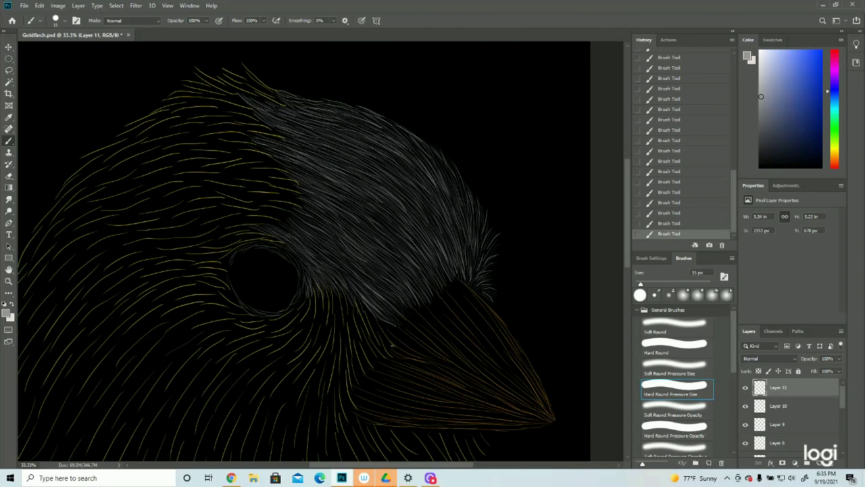
Check the whole bird with the finished gray cap and save the document.
{"action": "left_click", "coordinate": [8, 281]}
{"action": "left_click_drag", "start_coordinate": [346, 272], "coordinate": [313, 275]}
{"action": "left_click", "coordinate": [409, 144]}
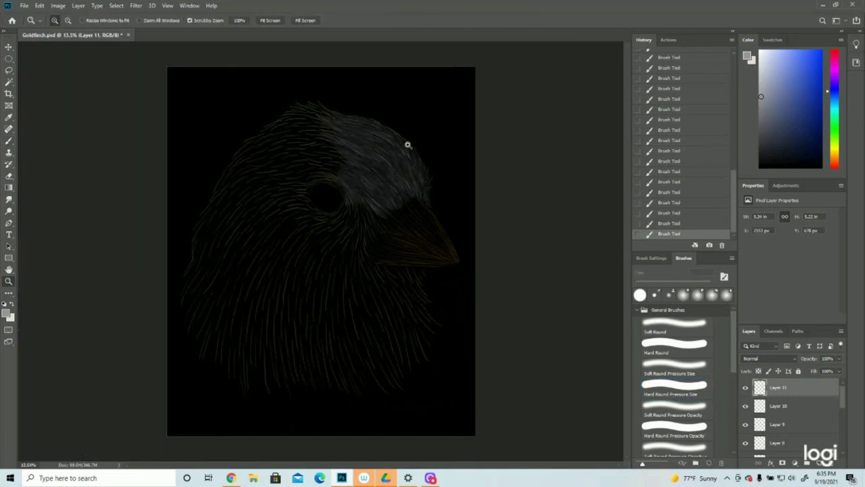
{"action": "left_click", "coordinate": [23, 6]}
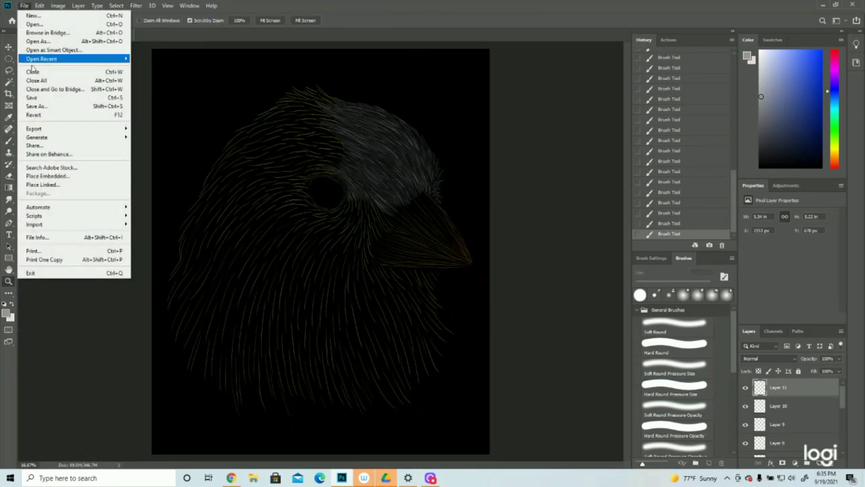
{"action": "left_click", "coordinate": [41, 101]}
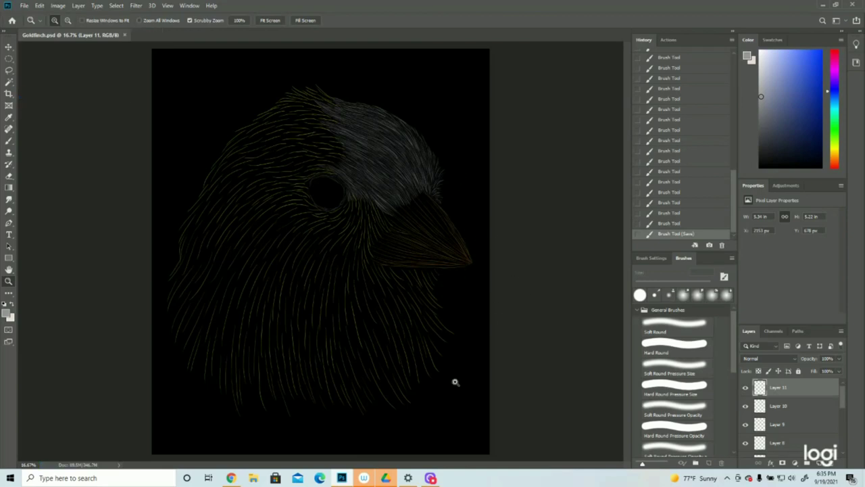
Add a new layer, show the Layer 3 copy outline and sample its orange swatch as the foreground color.
{"action": "left_click", "coordinate": [819, 464]}
{"action": "scroll", "coordinate": [817, 436], "scroll_direction": "down", "scroll_amount": 3}
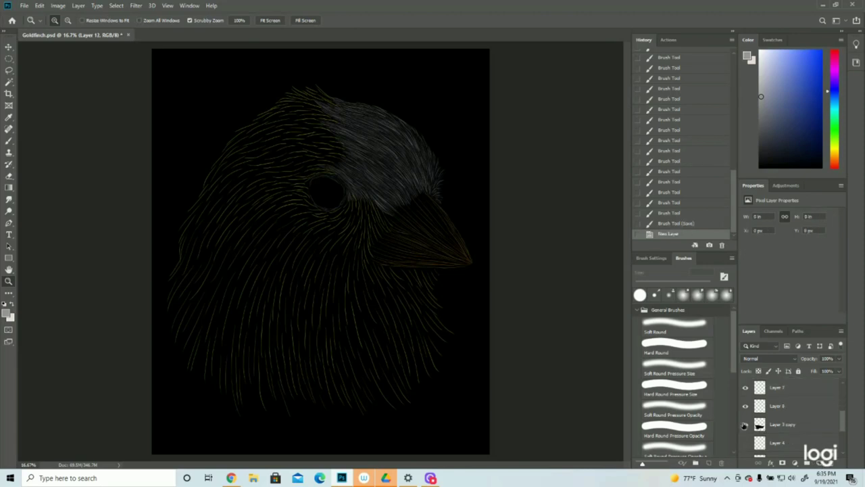
{"action": "left_click", "coordinate": [745, 425]}
{"action": "left_click", "coordinate": [6, 313]}
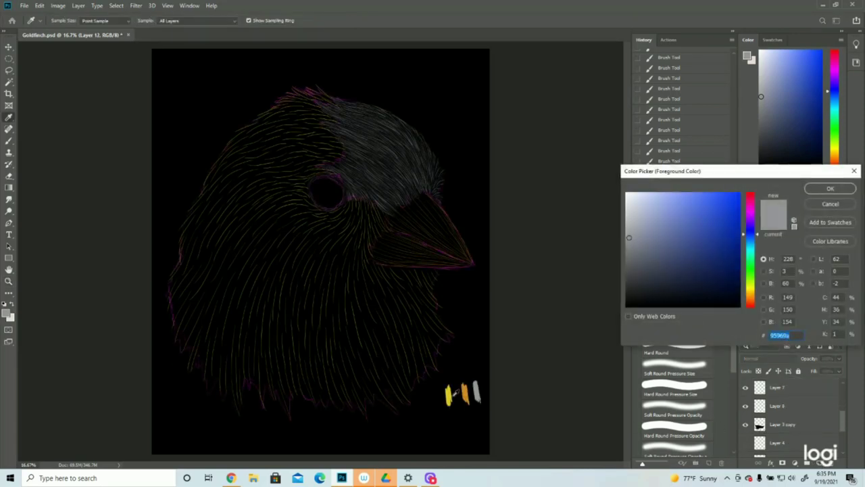
{"action": "left_click", "coordinate": [466, 392]}
{"action": "left_click", "coordinate": [822, 189]}
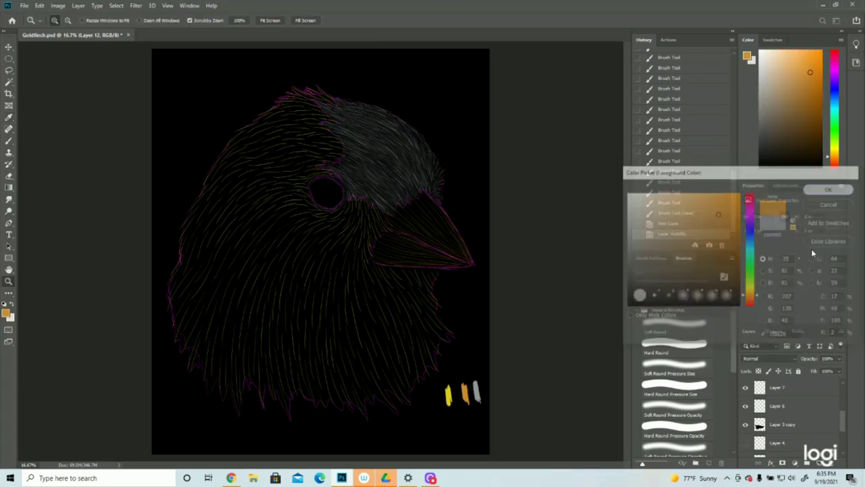
Paint orange strokes on the new layer along the upper beak's ridge and the line dividing the upper and lower beak.
{"action": "scroll", "coordinate": [803, 402], "scroll_direction": "up", "scroll_amount": 3}
{"action": "left_click", "coordinate": [745, 388]}
{"action": "left_click", "coordinate": [746, 388]}
{"action": "left_click_drag", "start_coordinate": [463, 211], "coordinate": [490, 212]}
{"action": "left_click_drag", "start_coordinate": [447, 465], "coordinate": [493, 468]}
{"action": "key", "text": "b"}
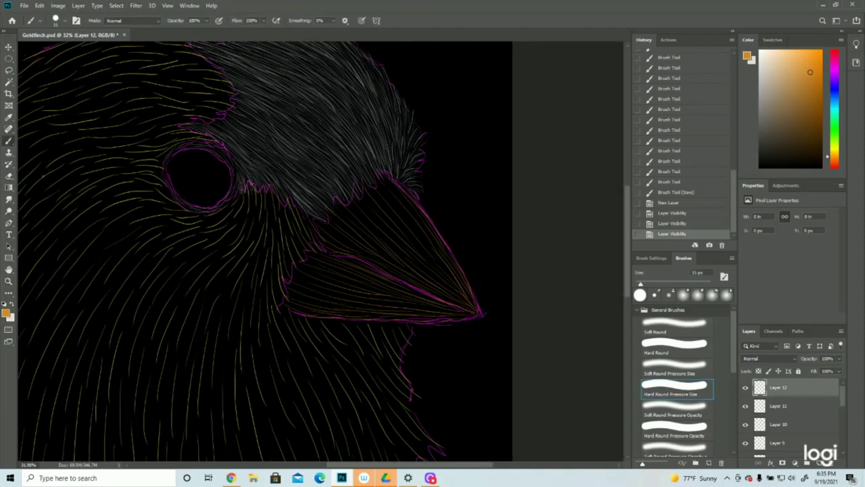
{"action": "left_click_drag", "start_coordinate": [384, 175], "coordinate": [423, 216]}
{"action": "mouse_move", "coordinate": [405, 197]}
{"action": "left_mouse_down"}
{"action": "mouse_move", "coordinate": [419, 213]}
{"action": "mouse_move", "coordinate": [355, 226]}
{"action": "mouse_move", "coordinate": [342, 250]}
{"action": "left_mouse_up"}
{"action": "mouse_move", "coordinate": [327, 237]}
{"action": "left_mouse_down"}
{"action": "mouse_move", "coordinate": [340, 248]}
{"action": "mouse_move", "coordinate": [333, 246]}
{"action": "left_mouse_up"}
{"action": "left_click_drag", "start_coordinate": [318, 235], "coordinate": [427, 291]}
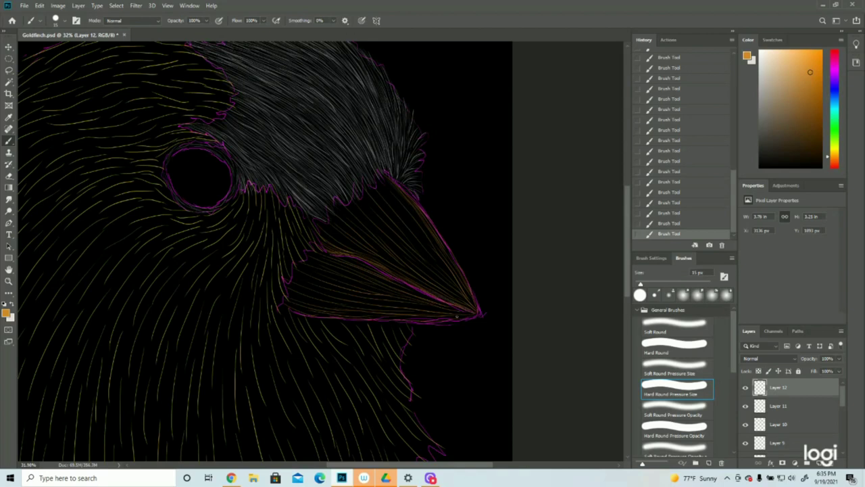
Hide the Layer 3 copy outline and thicken the orange strokes along the line between the upper and lower beak.
{"action": "scroll", "coordinate": [761, 429], "scroll_direction": "down", "scroll_amount": 3}
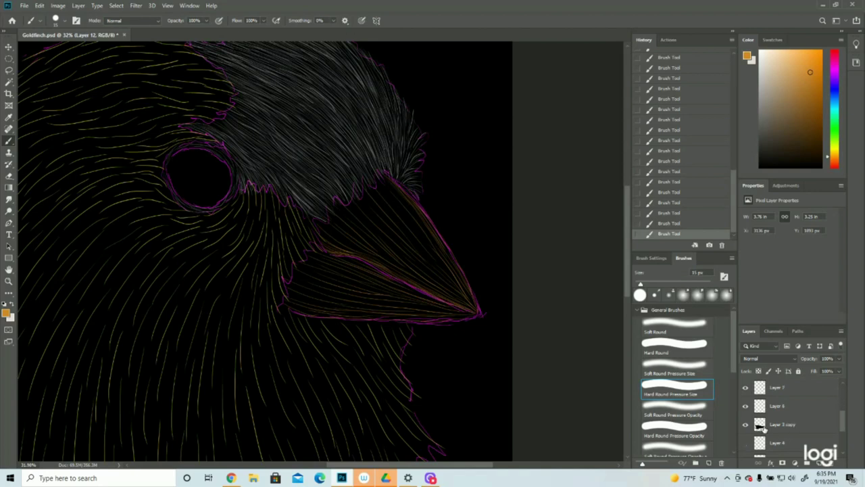
{"action": "left_click", "coordinate": [746, 428]}
{"action": "scroll", "coordinate": [750, 429], "scroll_direction": "up", "scroll_amount": 3}
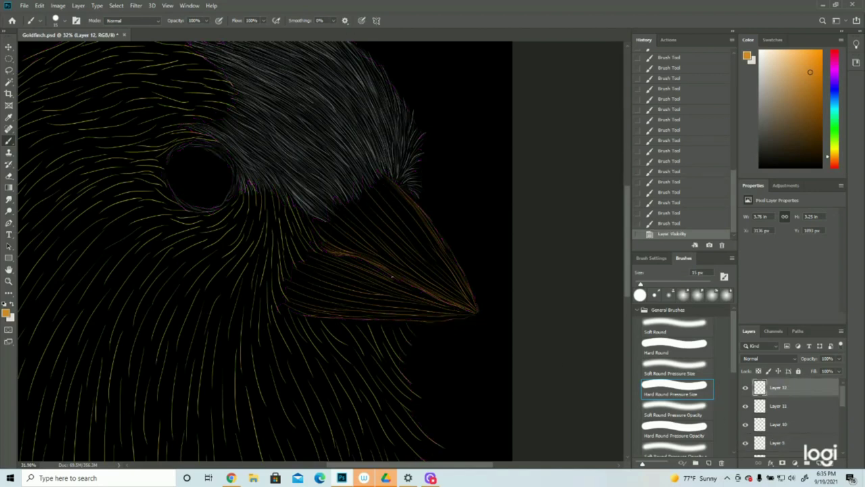
{"action": "left_click_drag", "start_coordinate": [404, 282], "coordinate": [433, 295]}
{"action": "left_click_drag", "start_coordinate": [407, 283], "coordinate": [434, 296]}
{"action": "left_click_drag", "start_coordinate": [386, 272], "coordinate": [449, 302]}
{"action": "left_click_drag", "start_coordinate": [432, 295], "coordinate": [460, 307]}
{"action": "left_click_drag", "start_coordinate": [414, 288], "coordinate": [390, 275]}
{"action": "left_click_drag", "start_coordinate": [386, 272], "coordinate": [361, 260]}
Thicken the orange strokes along the upper beak's ridge from the forehead down to the tip.
{"action": "left_click_drag", "start_coordinate": [409, 196], "coordinate": [426, 216]}
{"action": "left_click_drag", "start_coordinate": [411, 199], "coordinate": [445, 240]}
{"action": "mouse_move", "coordinate": [437, 234]}
{"action": "left_mouse_down"}
{"action": "mouse_move", "coordinate": [475, 294]}
{"action": "mouse_move", "coordinate": [464, 283]}
{"action": "mouse_move", "coordinate": [476, 310]}
{"action": "left_mouse_up"}
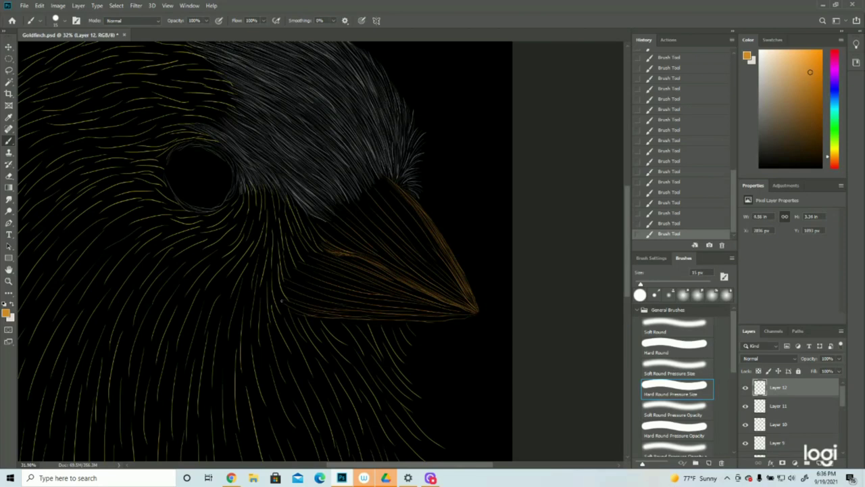
{"action": "mouse_move", "coordinate": [302, 310]}
{"action": "left_mouse_down"}
{"action": "mouse_move", "coordinate": [323, 315]}
{"action": "mouse_move", "coordinate": [284, 307]}
{"action": "mouse_move", "coordinate": [432, 319]}
{"action": "left_mouse_up"}
{"action": "key", "text": "ctrl+z"}
{"action": "key", "text": "ctrl+z"}
{"action": "key", "text": "ctrl+z"}
Paint orange strokes along the lower beak's bottom edge and the back of the dividing line, and densely fill the upper beak's tip.
{"action": "left_click_drag", "start_coordinate": [344, 319], "coordinate": [422, 323]}
{"action": "left_click_drag", "start_coordinate": [325, 253], "coordinate": [373, 269]}
{"action": "mouse_move", "coordinate": [447, 284]}
{"action": "left_mouse_down"}
{"action": "mouse_move", "coordinate": [473, 306]}
{"action": "mouse_move", "coordinate": [462, 295]}
{"action": "left_mouse_up"}
{"action": "left_click_drag", "start_coordinate": [440, 265], "coordinate": [472, 307]}
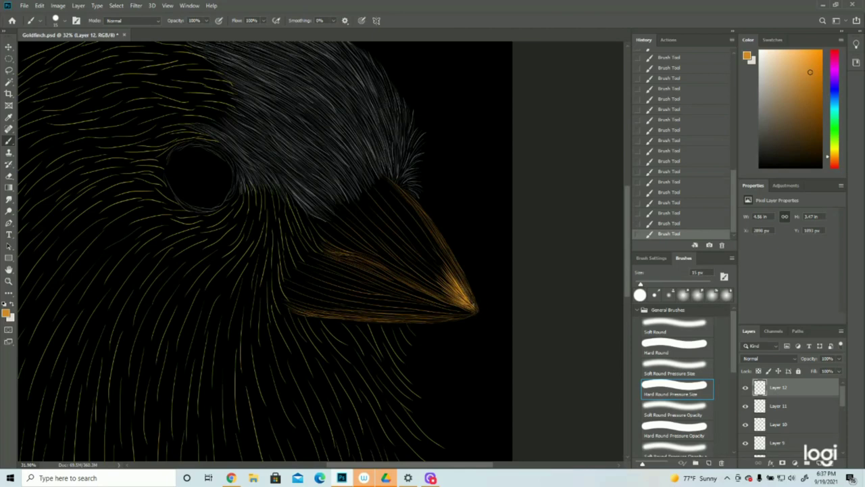
Extend the dense orange strokes from the tip back through the front half of the upper beak.
{"action": "left_click_drag", "start_coordinate": [450, 267], "coordinate": [470, 295]}
{"action": "left_click_drag", "start_coordinate": [446, 255], "coordinate": [457, 273]}
{"action": "left_click_drag", "start_coordinate": [406, 233], "coordinate": [454, 297]}
{"action": "left_click_drag", "start_coordinate": [426, 226], "coordinate": [438, 245]}
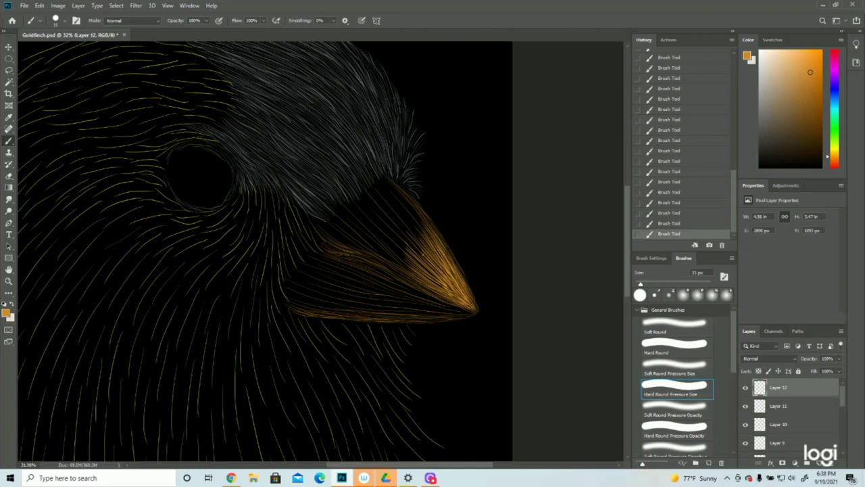
Continue the dense orange strokes through the middle of the upper beak and up to its base below the forehead.
{"action": "scroll", "coordinate": [409, 278], "scroll_direction": "up", "scroll_amount": 2}
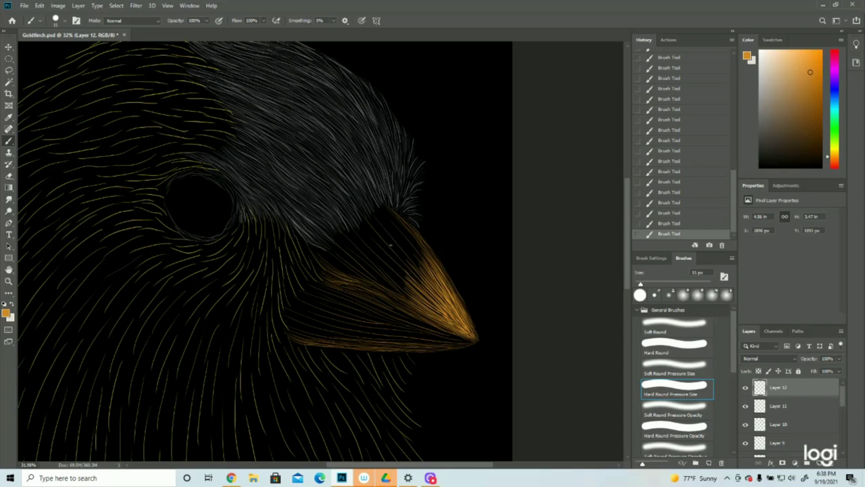
{"action": "left_click_drag", "start_coordinate": [390, 243], "coordinate": [424, 283]}
{"action": "left_click_drag", "start_coordinate": [376, 227], "coordinate": [425, 287]}
{"action": "left_click_drag", "start_coordinate": [391, 253], "coordinate": [442, 307]}
{"action": "mouse_move", "coordinate": [417, 278]}
{"action": "left_mouse_down"}
{"action": "mouse_move", "coordinate": [437, 292]}
{"action": "mouse_move", "coordinate": [442, 316]}
{"action": "left_mouse_up"}
{"action": "left_click_drag", "start_coordinate": [366, 215], "coordinate": [387, 239]}
{"action": "mouse_move", "coordinate": [366, 215]}
{"action": "left_mouse_down"}
{"action": "mouse_move", "coordinate": [392, 246]}
{"action": "mouse_move", "coordinate": [386, 225]}
{"action": "mouse_move", "coordinate": [392, 231]}
{"action": "left_mouse_up"}
{"action": "mouse_move", "coordinate": [371, 199]}
{"action": "left_mouse_down"}
{"action": "mouse_move", "coordinate": [399, 232]}
{"action": "mouse_move", "coordinate": [377, 216]}
{"action": "mouse_move", "coordinate": [373, 207]}
{"action": "mouse_move", "coordinate": [395, 235]}
{"action": "mouse_move", "coordinate": [386, 215]}
{"action": "mouse_move", "coordinate": [403, 233]}
{"action": "mouse_move", "coordinate": [380, 208]}
{"action": "mouse_move", "coordinate": [401, 232]}
{"action": "mouse_move", "coordinate": [397, 217]}
{"action": "mouse_move", "coordinate": [429, 254]}
{"action": "left_mouse_up"}
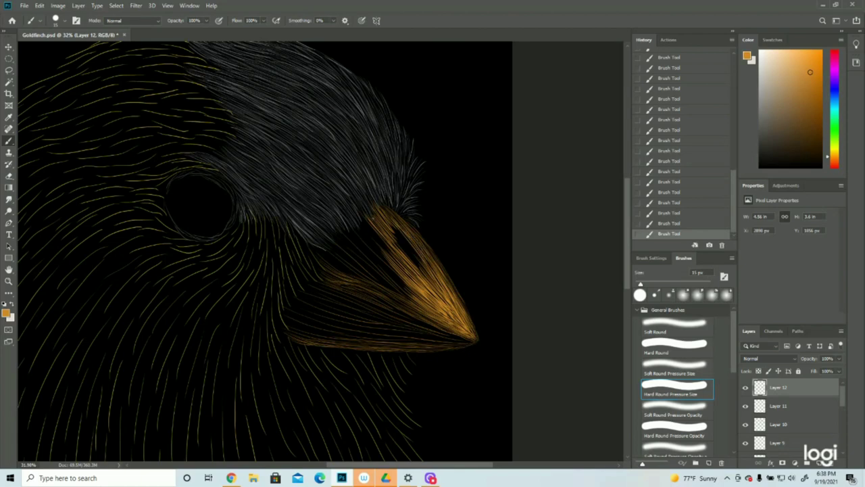
Fill the rest of the upper beak with dense orange strokes, from the cap's edge down to the dividing line.
{"action": "left_click_drag", "start_coordinate": [385, 220], "coordinate": [446, 304]}
{"action": "left_click_drag", "start_coordinate": [348, 226], "coordinate": [426, 297]}
{"action": "mouse_move", "coordinate": [323, 252]}
{"action": "left_mouse_down"}
{"action": "mouse_move", "coordinate": [419, 305]}
{"action": "mouse_move", "coordinate": [385, 295]}
{"action": "mouse_move", "coordinate": [395, 290]}
{"action": "mouse_move", "coordinate": [399, 300]}
{"action": "left_mouse_up"}
{"action": "scroll", "coordinate": [358, 264], "scroll_direction": "up", "scroll_amount": 1}
{"action": "left_click_drag", "start_coordinate": [354, 234], "coordinate": [404, 298]}
{"action": "left_click_drag", "start_coordinate": [389, 234], "coordinate": [449, 313]}
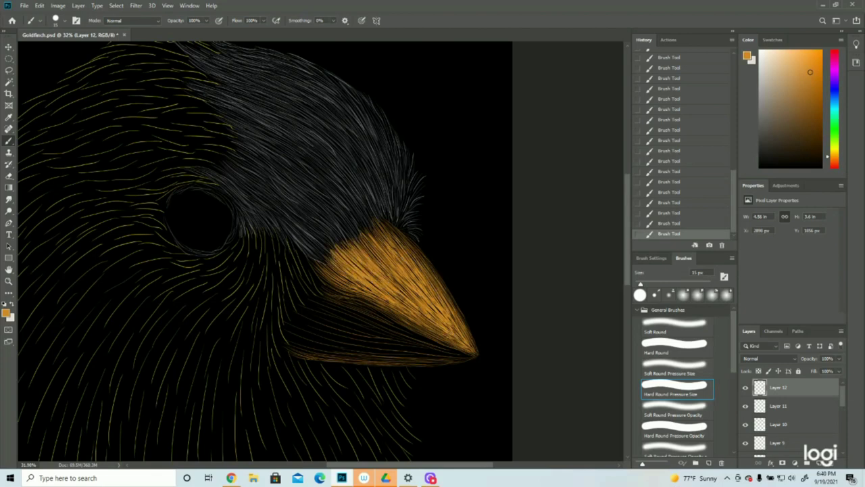
Save the goldfinch document with the filled upper beak.
{"action": "left_click", "coordinate": [8, 282]}
{"action": "left_click_drag", "start_coordinate": [140, 269], "coordinate": [75, 266]}
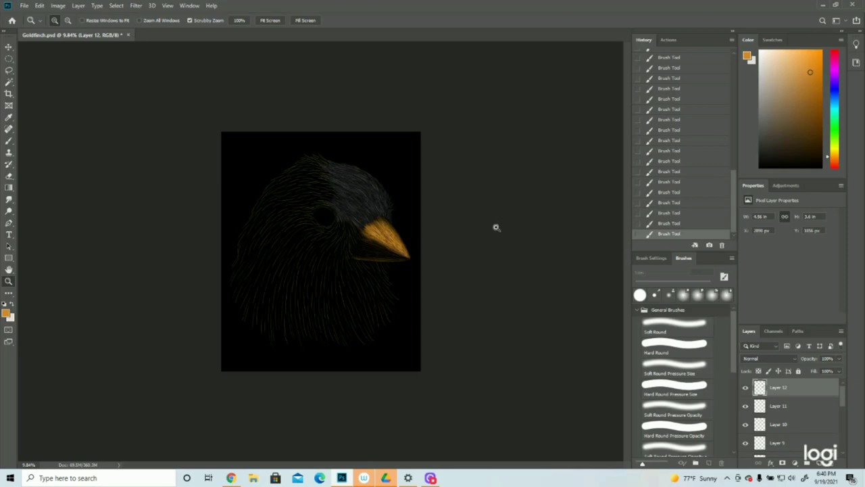
{"action": "left_click", "coordinate": [533, 225]}
{"action": "left_click", "coordinate": [532, 224]}
{"action": "left_click", "coordinate": [24, 5]}
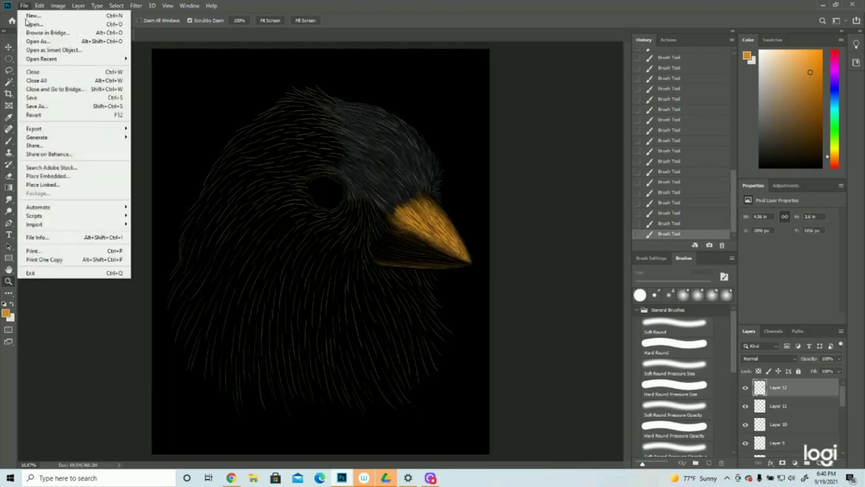
{"action": "left_click", "coordinate": [38, 99]}
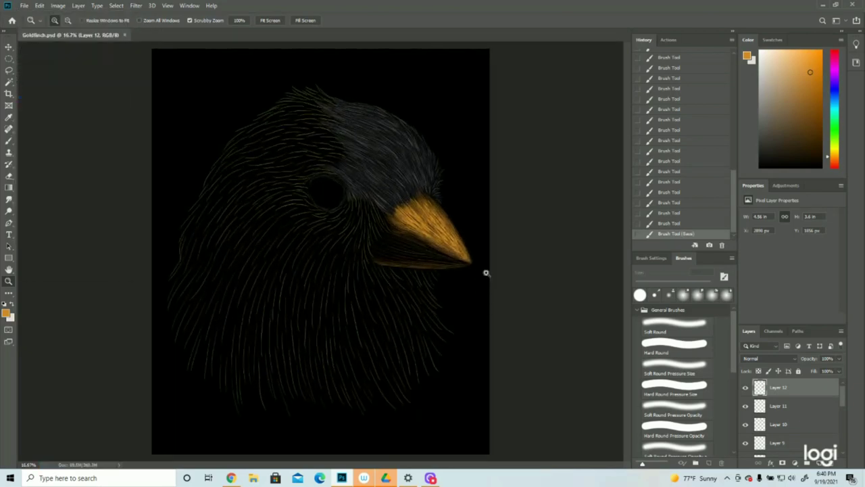
Paint orange brush strokes along the front of the lower beak, just below the dividing line and into the tip.
{"action": "left_click", "coordinate": [542, 230]}
{"action": "key", "text": "b"}
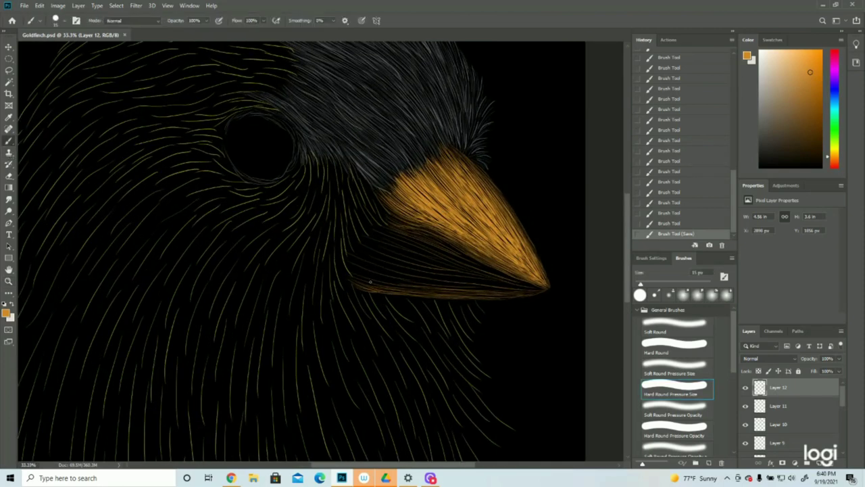
{"action": "left_click_drag", "start_coordinate": [437, 240], "coordinate": [489, 267]}
{"action": "left_click_drag", "start_coordinate": [461, 252], "coordinate": [510, 276]}
{"action": "left_click_drag", "start_coordinate": [474, 260], "coordinate": [538, 287]}
{"action": "left_click_drag", "start_coordinate": [508, 279], "coordinate": [544, 289]}
{"action": "left_click_drag", "start_coordinate": [483, 269], "coordinate": [539, 287]}
{"action": "left_click_drag", "start_coordinate": [488, 273], "coordinate": [545, 290]}
{"action": "left_click_drag", "start_coordinate": [500, 281], "coordinate": [546, 291]}
{"action": "left_click_drag", "start_coordinate": [491, 274], "coordinate": [528, 287]}
{"action": "mouse_move", "coordinate": [501, 279]}
{"action": "left_mouse_down"}
{"action": "mouse_move", "coordinate": [531, 287]}
{"action": "mouse_move", "coordinate": [525, 284]}
{"action": "left_mouse_up"}
{"action": "mouse_move", "coordinate": [468, 263]}
{"action": "left_mouse_down"}
{"action": "mouse_move", "coordinate": [447, 251]}
{"action": "mouse_move", "coordinate": [489, 272]}
{"action": "left_mouse_up"}
{"action": "left_click_drag", "start_coordinate": [466, 260], "coordinate": [499, 275]}
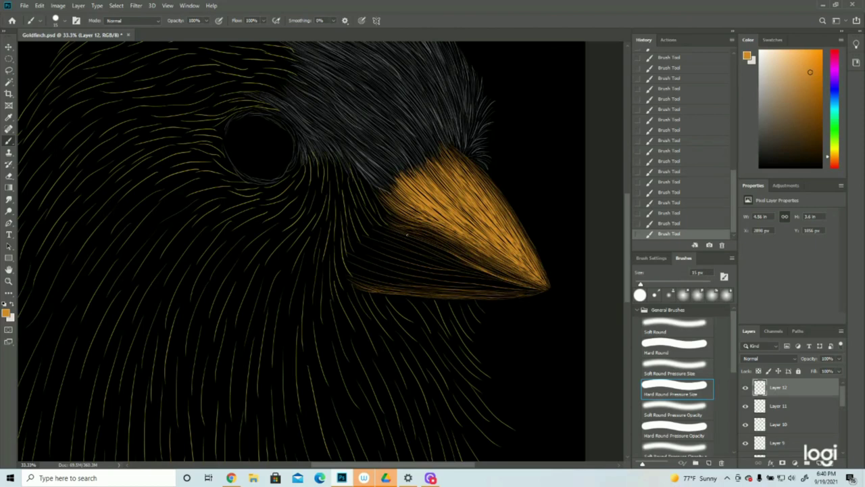
Densely fill the upper half of the lower beak with orange strokes, from its base beneath the dividing line toward the tip.
{"action": "left_click_drag", "start_coordinate": [408, 235], "coordinate": [461, 257]}
{"action": "left_click_drag", "start_coordinate": [384, 231], "coordinate": [464, 264]}
{"action": "mouse_move", "coordinate": [415, 235]}
{"action": "left_mouse_down"}
{"action": "mouse_move", "coordinate": [446, 245]}
{"action": "mouse_move", "coordinate": [439, 240]}
{"action": "left_mouse_up"}
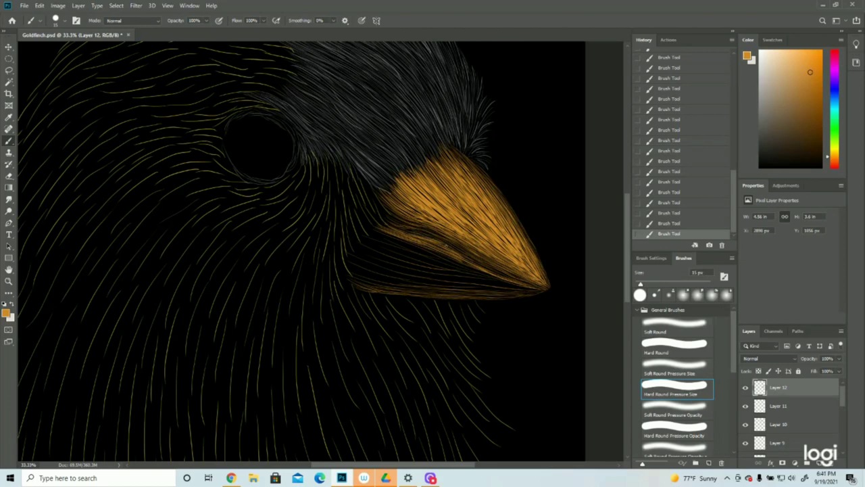
{"action": "left_click_drag", "start_coordinate": [489, 269], "coordinate": [511, 279]}
{"action": "left_click_drag", "start_coordinate": [380, 231], "coordinate": [491, 278]}
{"action": "left_click_drag", "start_coordinate": [449, 257], "coordinate": [525, 287]}
{"action": "left_click_drag", "start_coordinate": [359, 238], "coordinate": [409, 259]}
{"action": "left_click_drag", "start_coordinate": [488, 278], "coordinate": [541, 291]}
{"action": "left_click_drag", "start_coordinate": [365, 232], "coordinate": [472, 273]}
{"action": "mouse_move", "coordinate": [436, 259]}
{"action": "left_mouse_down"}
{"action": "mouse_move", "coordinate": [511, 284]}
{"action": "mouse_move", "coordinate": [495, 281]}
{"action": "left_mouse_up"}
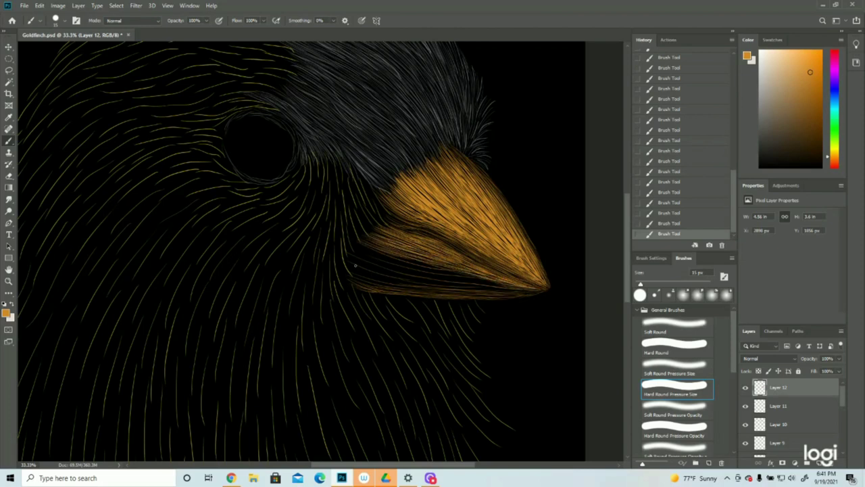
Fill the rest of the lower beak with long orange strokes, from the base down to the bottom edge and forward.
{"action": "mouse_move", "coordinate": [379, 274]}
{"action": "left_mouse_down"}
{"action": "mouse_move", "coordinate": [402, 286]}
{"action": "mouse_move", "coordinate": [392, 287]}
{"action": "mouse_move", "coordinate": [438, 288]}
{"action": "left_mouse_up"}
{"action": "left_click_drag", "start_coordinate": [351, 250], "coordinate": [476, 277]}
{"action": "left_click_drag", "start_coordinate": [413, 270], "coordinate": [497, 288]}
{"action": "left_click_drag", "start_coordinate": [378, 250], "coordinate": [465, 274]}
{"action": "left_click_drag", "start_coordinate": [397, 263], "coordinate": [430, 271]}
{"action": "left_click_drag", "start_coordinate": [376, 257], "coordinate": [465, 281]}
{"action": "left_click_drag", "start_coordinate": [410, 280], "coordinate": [450, 284]}
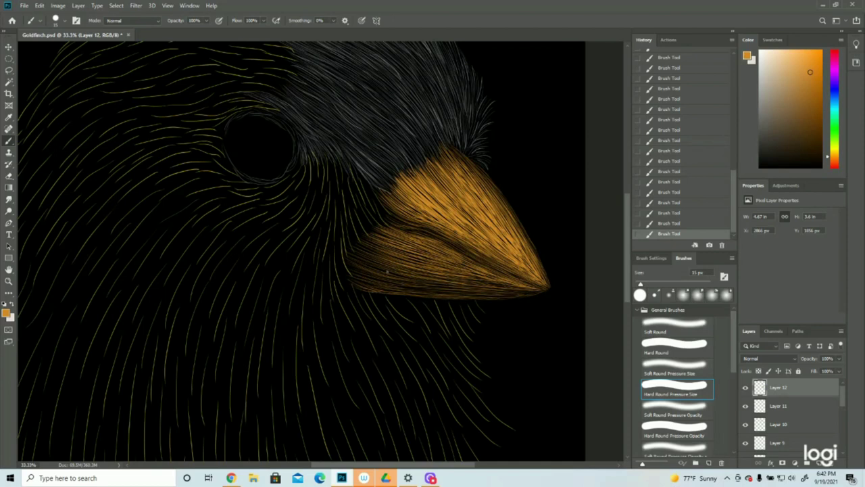
{"action": "mouse_move", "coordinate": [465, 279]}
{"action": "left_mouse_down"}
{"action": "mouse_move", "coordinate": [509, 286]}
{"action": "mouse_move", "coordinate": [484, 275]}
{"action": "mouse_move", "coordinate": [520, 291]}
{"action": "left_mouse_up"}
{"action": "left_click_drag", "start_coordinate": [398, 273], "coordinate": [447, 287]}
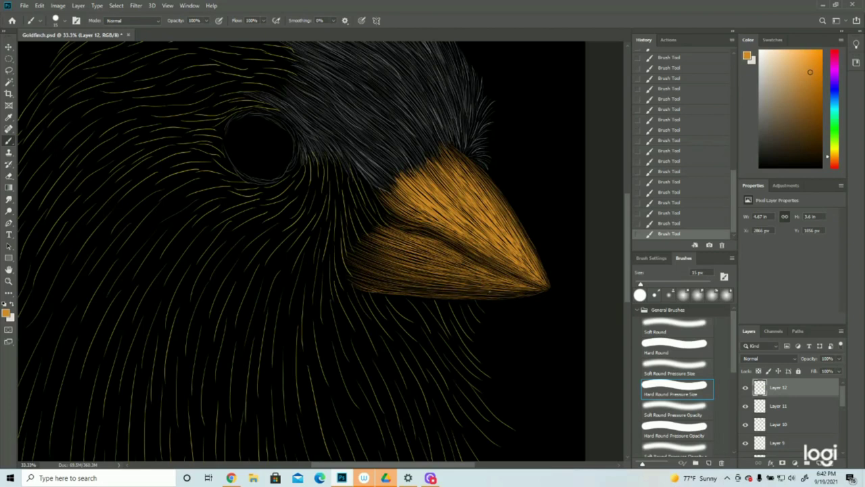
Thicken the lower beak with extra orange strokes through its middle, near its base and along the bottom edge.
{"action": "left_click", "coordinate": [8, 281]}
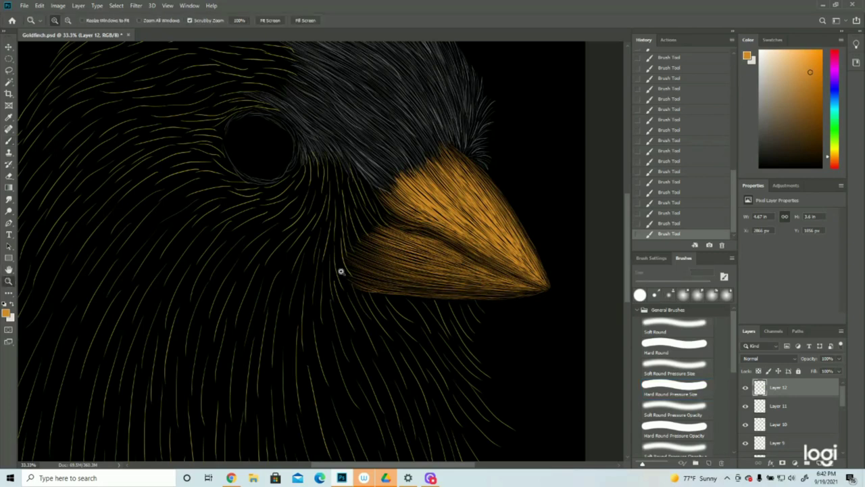
{"action": "left_click_drag", "start_coordinate": [375, 280], "coordinate": [344, 289]}
{"action": "left_click_drag", "start_coordinate": [402, 203], "coordinate": [517, 175]}
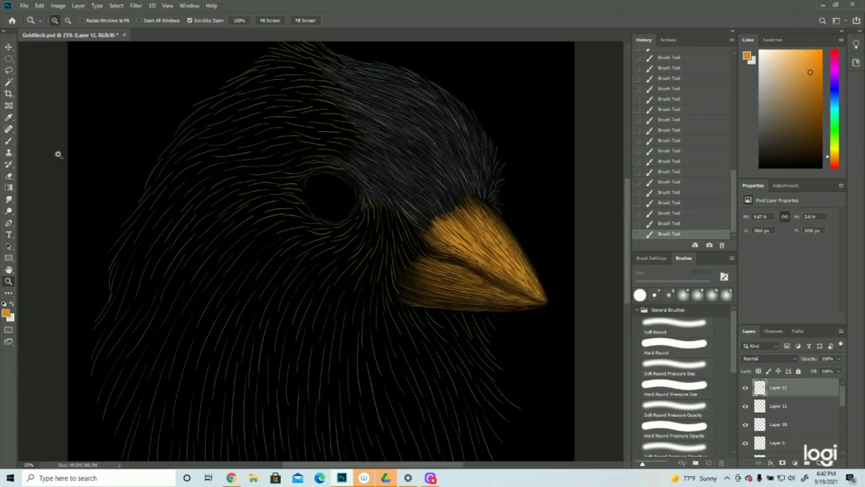
{"action": "left_click", "coordinate": [8, 142]}
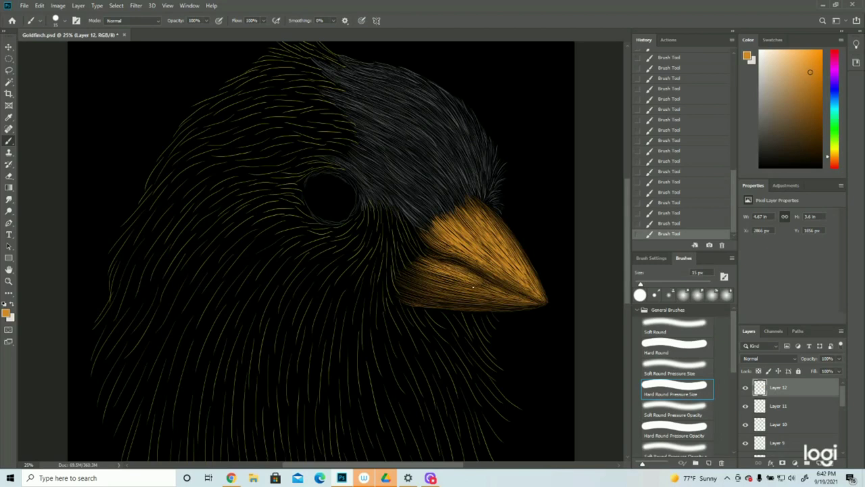
{"action": "left_click_drag", "start_coordinate": [463, 282], "coordinate": [511, 295]}
{"action": "mouse_move", "coordinate": [425, 270]}
{"action": "left_mouse_down"}
{"action": "mouse_move", "coordinate": [487, 300]}
{"action": "mouse_move", "coordinate": [433, 288]}
{"action": "left_mouse_up"}
{"action": "left_click_drag", "start_coordinate": [453, 292], "coordinate": [488, 300]}
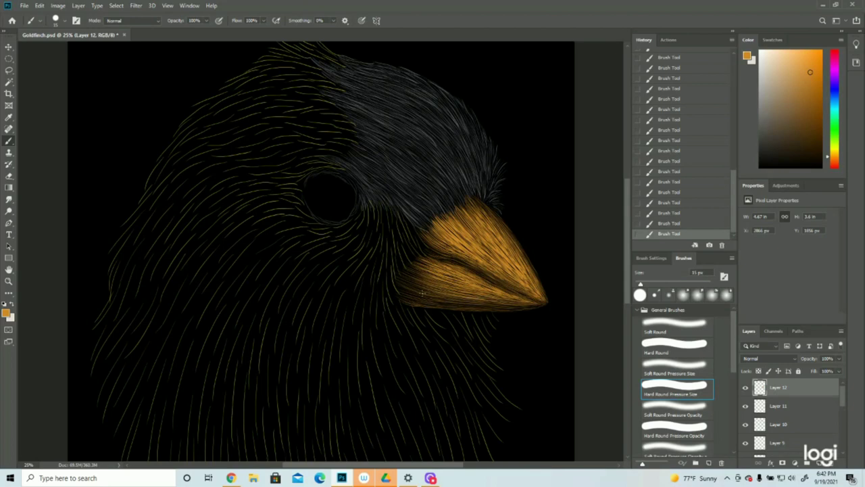
{"action": "left_click_drag", "start_coordinate": [426, 298], "coordinate": [474, 306]}
Save the document with the completed orange beak.
{"action": "left_click", "coordinate": [8, 281]}
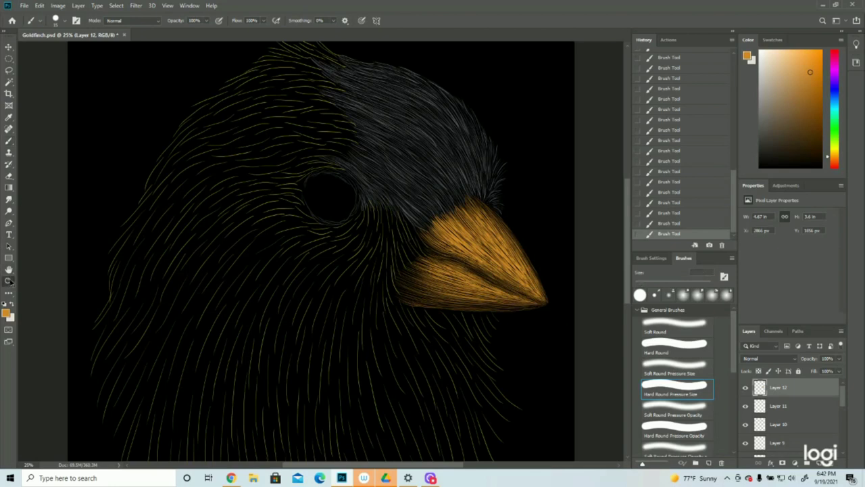
{"action": "left_click_drag", "start_coordinate": [390, 278], "coordinate": [357, 282]}
{"action": "left_click", "coordinate": [356, 282], "text": "alt"}
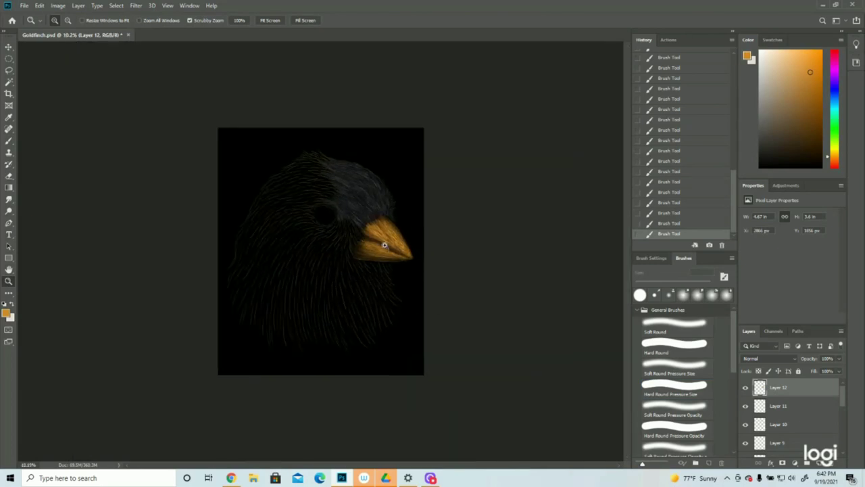
{"action": "left_click", "coordinate": [351, 208]}
{"action": "left_click", "coordinate": [24, 5]}
{"action": "left_click", "coordinate": [31, 94]}
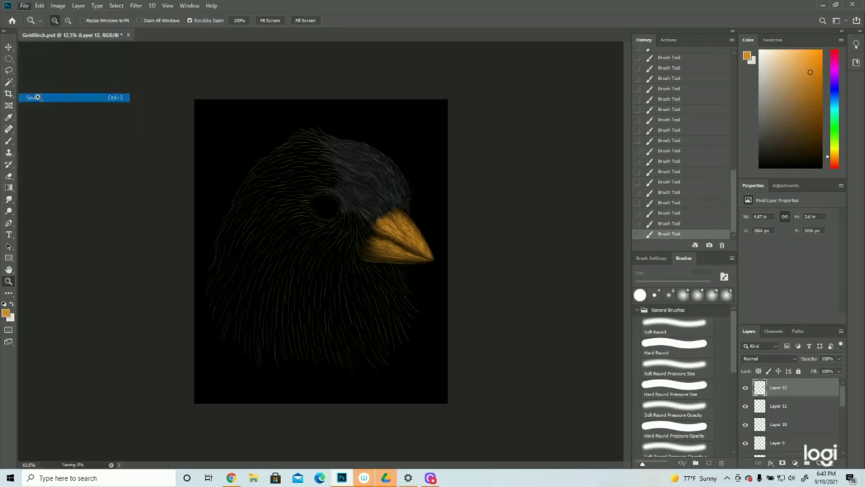
Show the sketch layer with the colour swatches, sample its yellow swatch (#ddcb26) as the foreground colour, and hide that layer again.
{"action": "scroll", "coordinate": [812, 433], "scroll_direction": "down", "scroll_amount": 2}
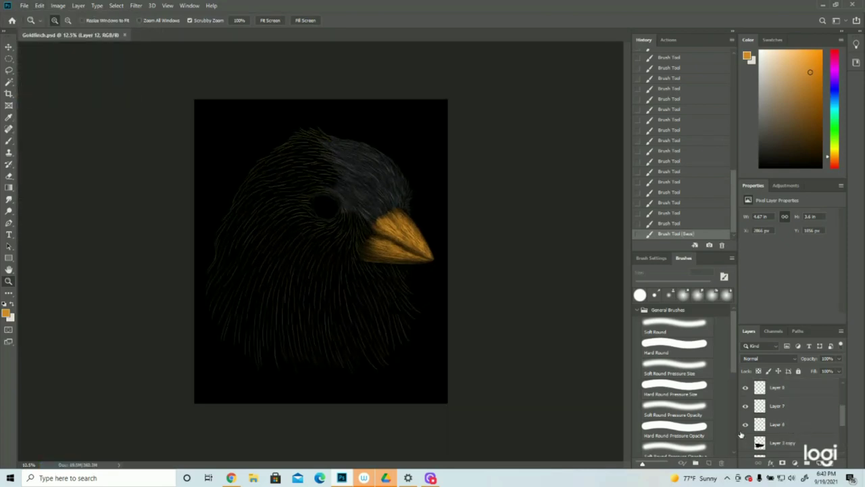
{"action": "left_click", "coordinate": [746, 446]}
{"action": "left_click", "coordinate": [432, 283]}
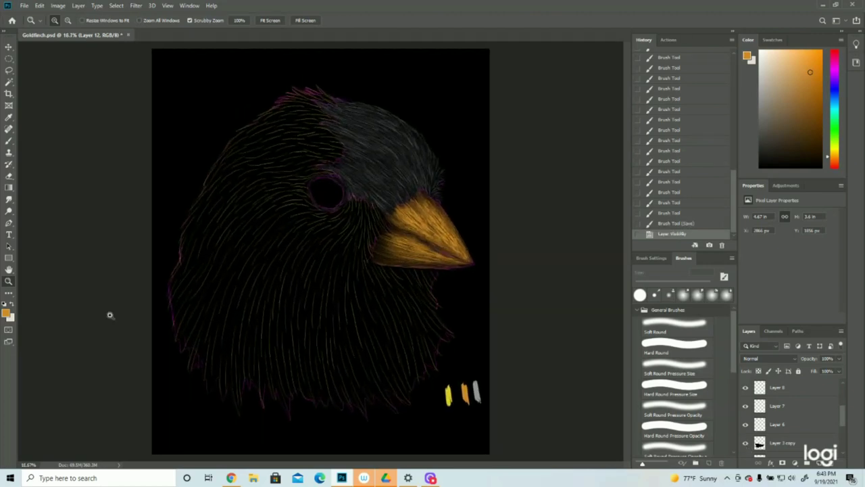
{"action": "left_click", "coordinate": [7, 314]}
{"action": "left_click", "coordinate": [449, 394]}
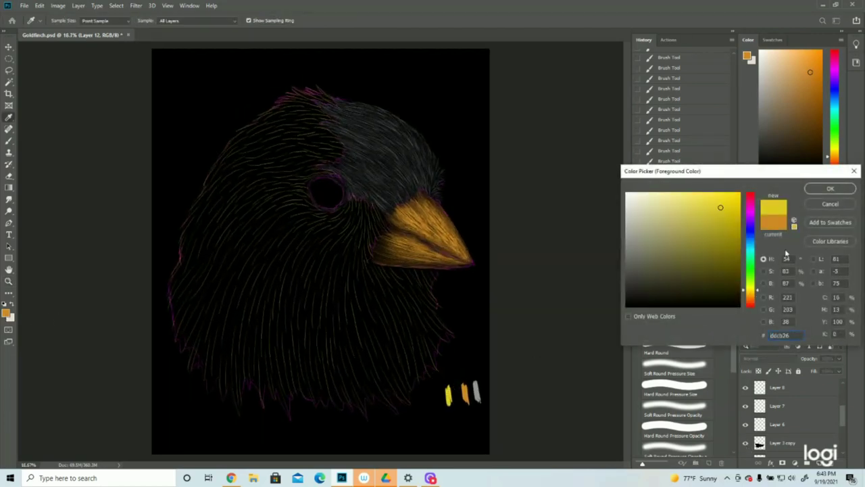
{"action": "left_click", "coordinate": [822, 189]}
{"action": "key", "text": "z"}
{"action": "left_click", "coordinate": [745, 444]}
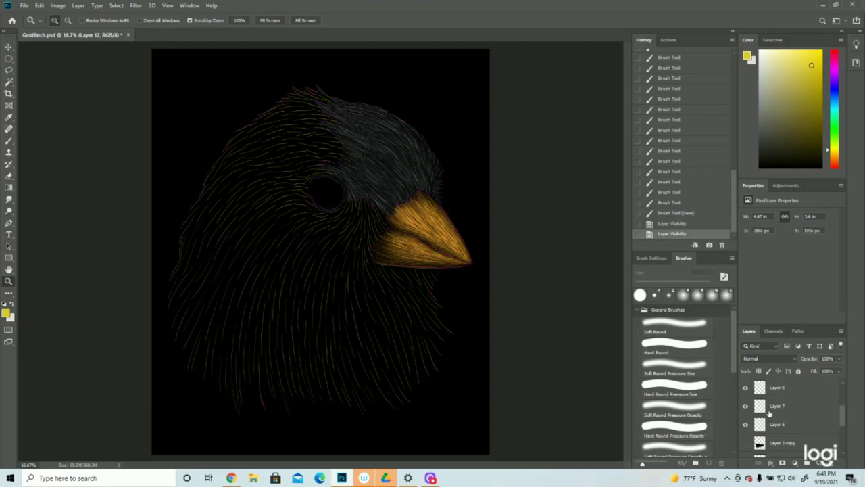
Add a new empty layer above Layer 12 and save the document.
{"action": "scroll", "coordinate": [783, 421], "scroll_direction": "up", "scroll_amount": 2}
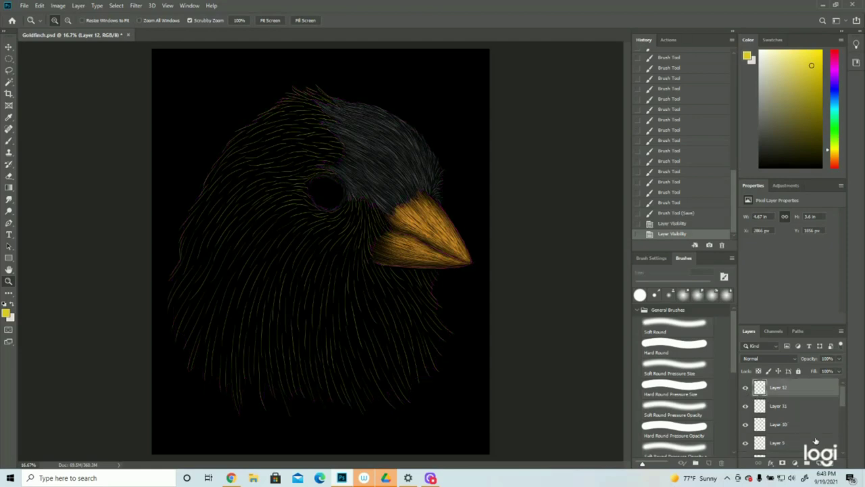
{"action": "left_click", "coordinate": [819, 462]}
{"action": "left_click", "coordinate": [24, 5]}
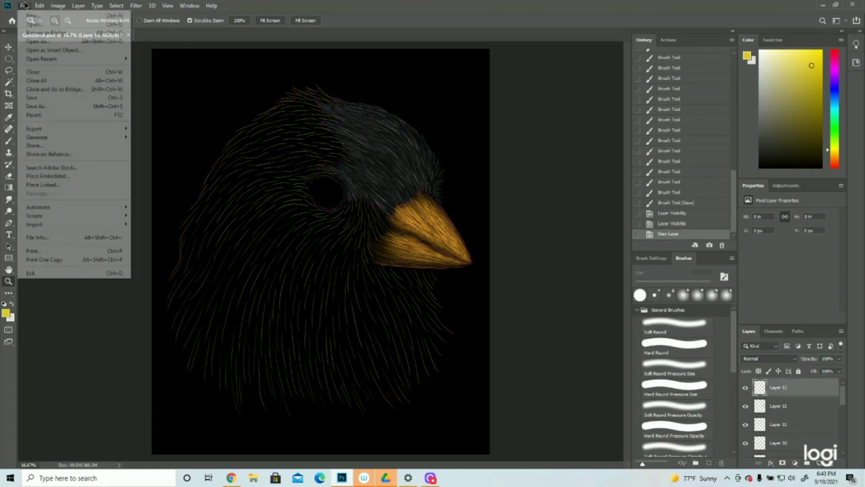
{"action": "left_click", "coordinate": [31, 99]}
Paint dense yellow feather strokes around the lower front corner of the eye, curving back beneath it.
{"action": "left_click", "coordinate": [326, 151]}
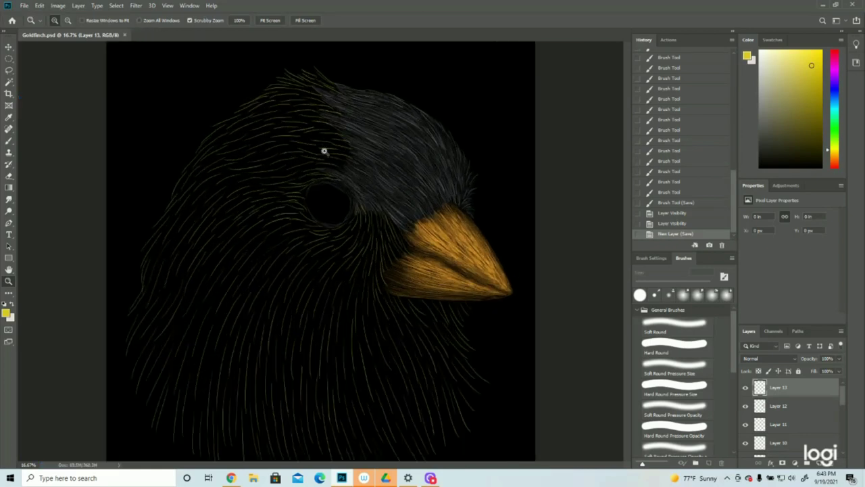
{"action": "left_click", "coordinate": [9, 140]}
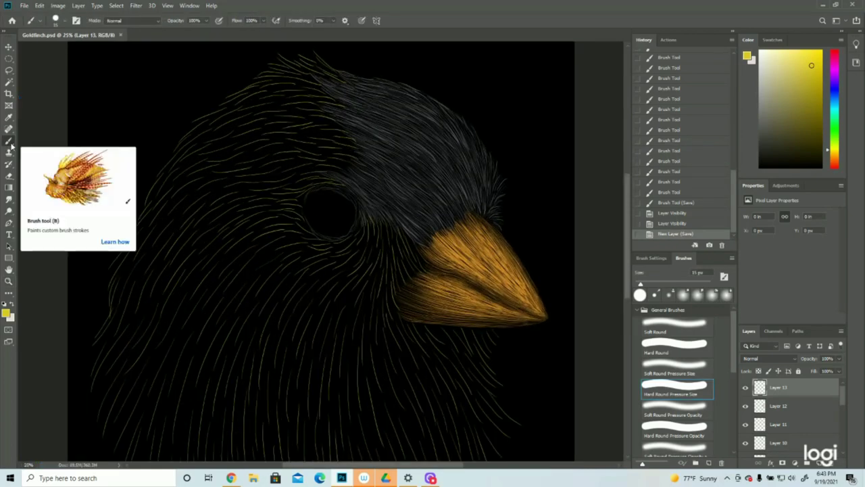
{"action": "left_click_drag", "start_coordinate": [368, 215], "coordinate": [361, 246]}
{"action": "mouse_move", "coordinate": [365, 227]}
{"action": "left_mouse_down"}
{"action": "mouse_move", "coordinate": [355, 250]}
{"action": "mouse_move", "coordinate": [346, 216]}
{"action": "mouse_move", "coordinate": [361, 246]}
{"action": "left_mouse_up"}
{"action": "mouse_move", "coordinate": [364, 216]}
{"action": "left_mouse_down"}
{"action": "mouse_move", "coordinate": [362, 242]}
{"action": "mouse_move", "coordinate": [349, 245]}
{"action": "left_mouse_up"}
{"action": "left_click_drag", "start_coordinate": [358, 227], "coordinate": [338, 247]}
{"action": "mouse_move", "coordinate": [355, 231]}
{"action": "left_mouse_down"}
{"action": "mouse_move", "coordinate": [330, 255]}
{"action": "mouse_move", "coordinate": [323, 246]}
{"action": "left_mouse_up"}
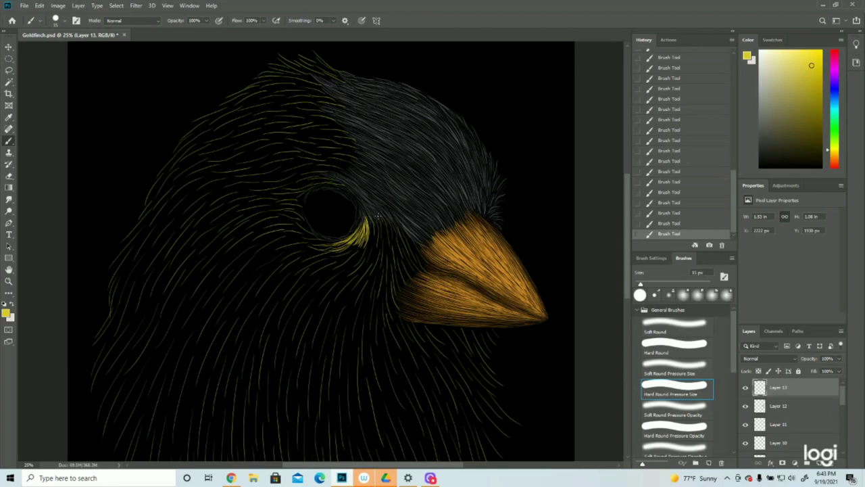
Fill the area between the eye and the beak with dense yellow strokes, and paint a yellow patch above the eye.
{"action": "left_click_drag", "start_coordinate": [369, 224], "coordinate": [377, 255]}
{"action": "mouse_move", "coordinate": [385, 220]}
{"action": "left_mouse_down"}
{"action": "mouse_move", "coordinate": [388, 250]}
{"action": "mouse_move", "coordinate": [402, 264]}
{"action": "mouse_move", "coordinate": [409, 252]}
{"action": "mouse_move", "coordinate": [429, 272]}
{"action": "left_mouse_up"}
{"action": "left_click_drag", "start_coordinate": [400, 237], "coordinate": [413, 285]}
{"action": "left_click_drag", "start_coordinate": [384, 229], "coordinate": [375, 277]}
{"action": "left_click_drag", "start_coordinate": [347, 173], "coordinate": [311, 184]}
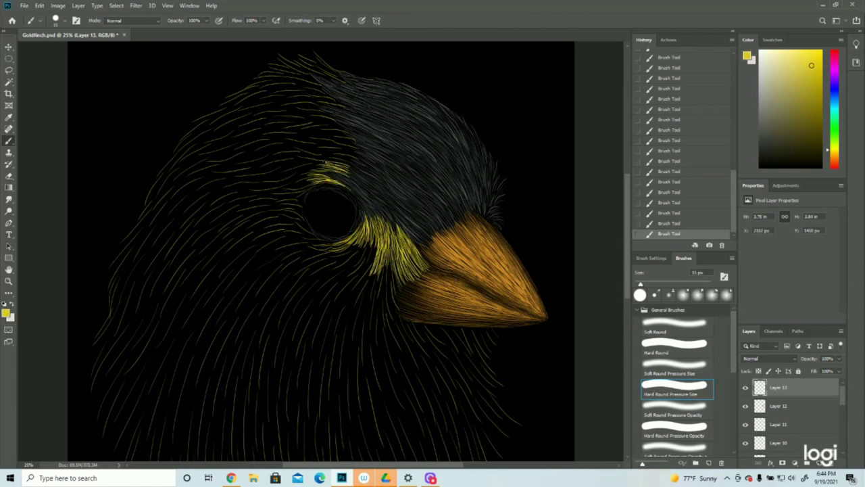
{"action": "left_click_drag", "start_coordinate": [361, 154], "coordinate": [313, 164]}
Save the document, and hide and reshow Layer 13 to compare the head with and without the yellow strokes.
{"action": "left_click", "coordinate": [8, 281]}
{"action": "left_click", "coordinate": [376, 231], "text": "alt"}
{"action": "left_click", "coordinate": [24, 5]}
{"action": "left_click", "coordinate": [34, 98]}
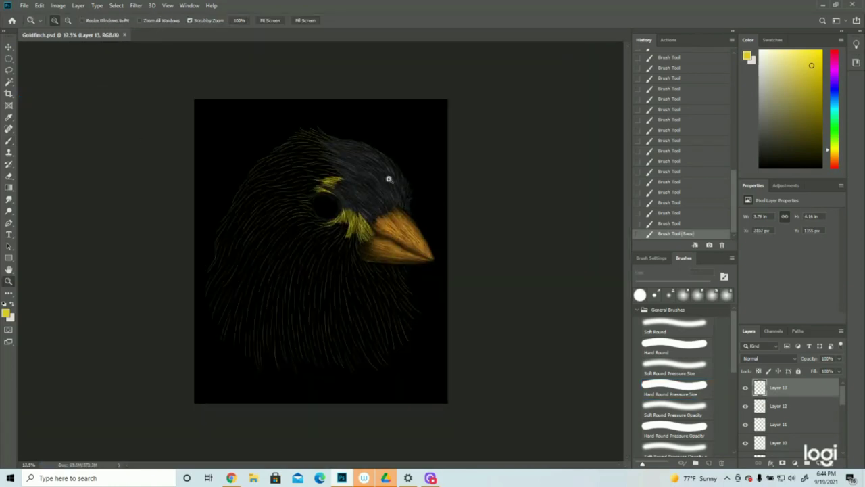
{"action": "left_click", "coordinate": [746, 387]}
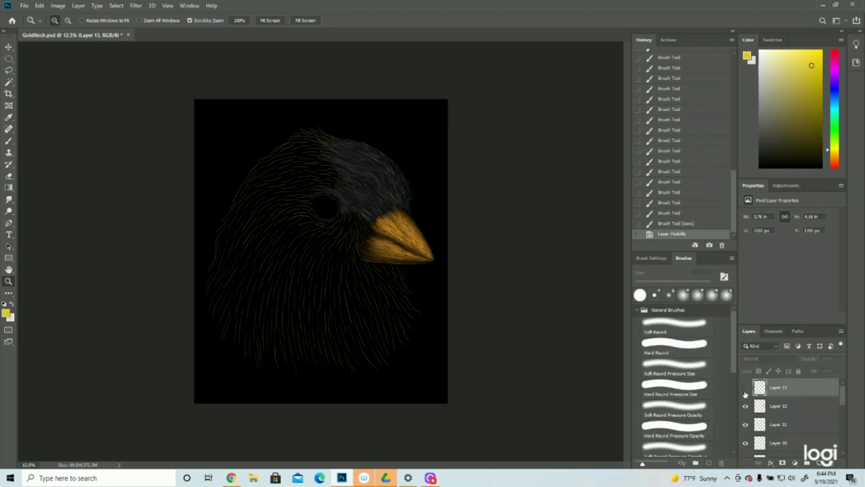
{"action": "left_click", "coordinate": [746, 388]}
Paint fine yellow feather strokes on the throat directly beneath the front part of the lower beak.
{"action": "left_click", "coordinate": [427, 180]}
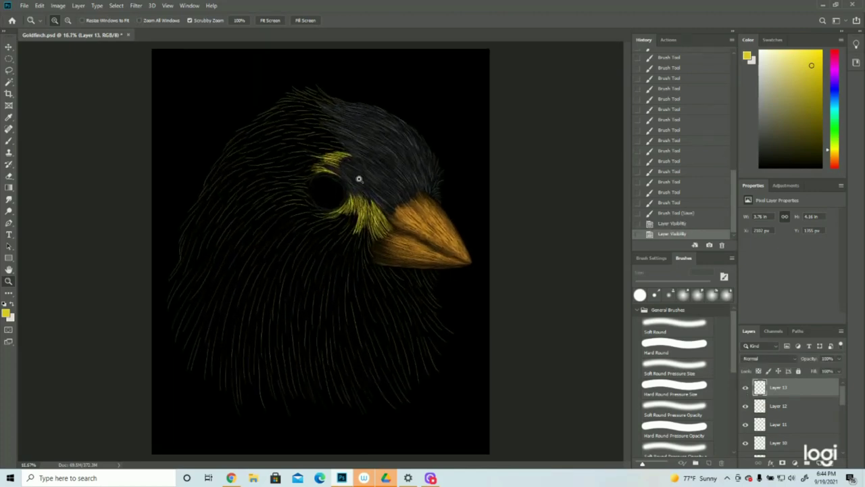
{"action": "left_click", "coordinate": [469, 311]}
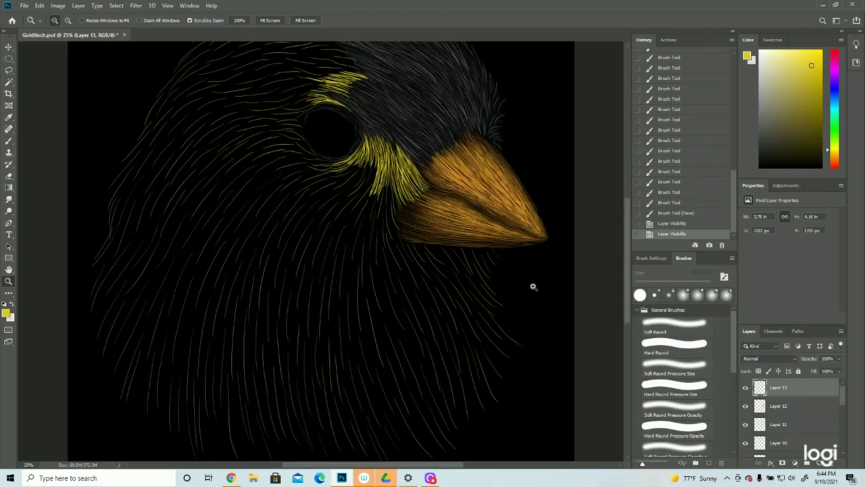
{"action": "left_click", "coordinate": [9, 141]}
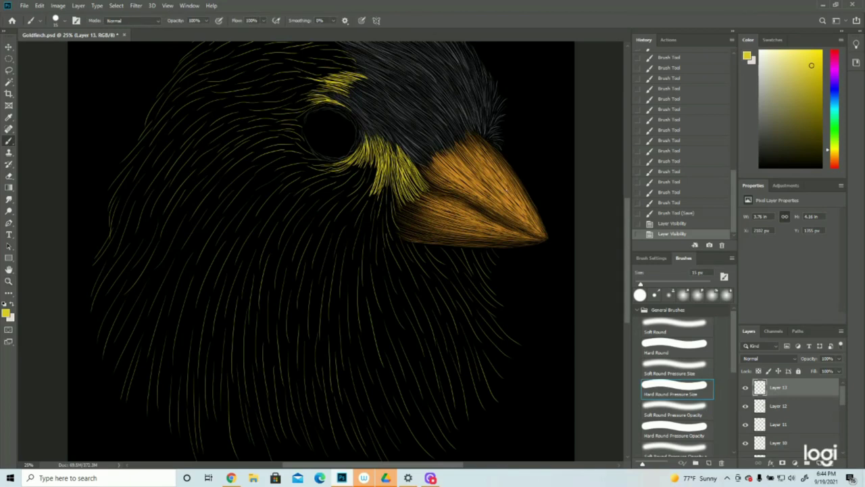
{"action": "left_click_drag", "start_coordinate": [495, 253], "coordinate": [491, 248]}
{"action": "left_click_drag", "start_coordinate": [492, 252], "coordinate": [492, 248]}
{"action": "left_click_drag", "start_coordinate": [496, 261], "coordinate": [492, 251]}
{"action": "left_click_drag", "start_coordinate": [494, 259], "coordinate": [488, 254]}
{"action": "left_click_drag", "start_coordinate": [490, 262], "coordinate": [485, 260]}
{"action": "mouse_move", "coordinate": [489, 264]}
{"action": "left_mouse_down"}
{"action": "mouse_move", "coordinate": [491, 275]}
{"action": "mouse_move", "coordinate": [471, 249]}
{"action": "left_mouse_up"}
{"action": "left_click_drag", "start_coordinate": [484, 281], "coordinate": [465, 250]}
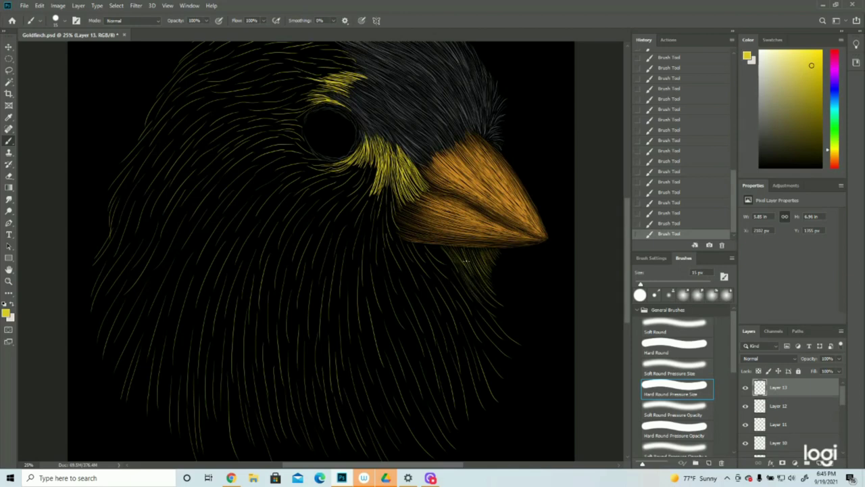
Extend the yellow strokes beneath the base of the lower beak and down the front edge of the throat.
{"action": "left_click_drag", "start_coordinate": [466, 265], "coordinate": [500, 305]}
{"action": "left_click_drag", "start_coordinate": [463, 265], "coordinate": [491, 297]}
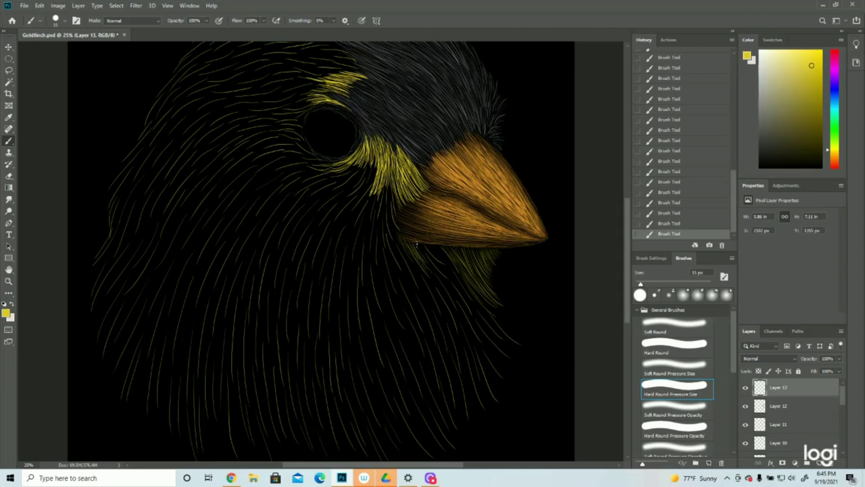
{"action": "mouse_move", "coordinate": [421, 247]}
{"action": "left_mouse_down"}
{"action": "mouse_move", "coordinate": [504, 324]}
{"action": "mouse_move", "coordinate": [479, 287]}
{"action": "mouse_move", "coordinate": [517, 336]}
{"action": "left_mouse_up"}
{"action": "mouse_move", "coordinate": [478, 284]}
{"action": "left_mouse_down"}
{"action": "mouse_move", "coordinate": [505, 316]}
{"action": "mouse_move", "coordinate": [492, 320]}
{"action": "mouse_move", "coordinate": [494, 330]}
{"action": "mouse_move", "coordinate": [516, 354]}
{"action": "left_mouse_up"}
{"action": "left_click_drag", "start_coordinate": [485, 338], "coordinate": [510, 379]}
Paint dense yellow strokes on the crown tuft behind the gray cap and down the upper back edge of the head.
{"action": "scroll", "coordinate": [500, 364], "scroll_direction": "up", "scroll_amount": 3}
{"action": "mouse_move", "coordinate": [314, 79]}
{"action": "left_mouse_down"}
{"action": "mouse_move", "coordinate": [327, 96]}
{"action": "mouse_move", "coordinate": [319, 93]}
{"action": "left_mouse_up"}
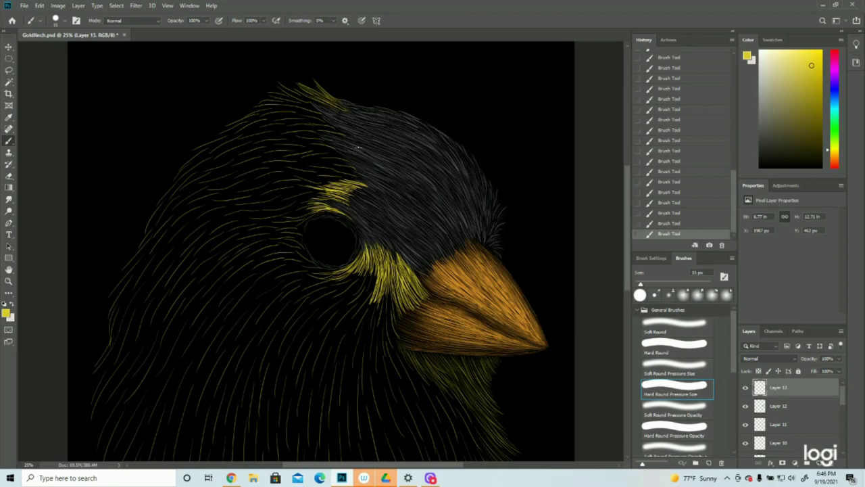
{"action": "mouse_move", "coordinate": [277, 93]}
{"action": "left_mouse_down"}
{"action": "mouse_move", "coordinate": [235, 124]}
{"action": "mouse_move", "coordinate": [275, 115]}
{"action": "mouse_move", "coordinate": [224, 134]}
{"action": "mouse_move", "coordinate": [270, 116]}
{"action": "mouse_move", "coordinate": [230, 126]}
{"action": "mouse_move", "coordinate": [258, 115]}
{"action": "mouse_move", "coordinate": [198, 148]}
{"action": "mouse_move", "coordinate": [246, 133]}
{"action": "mouse_move", "coordinate": [191, 154]}
{"action": "mouse_move", "coordinate": [219, 139]}
{"action": "mouse_move", "coordinate": [191, 168]}
{"action": "left_mouse_up"}
{"action": "left_click_drag", "start_coordinate": [237, 136], "coordinate": [184, 167]}
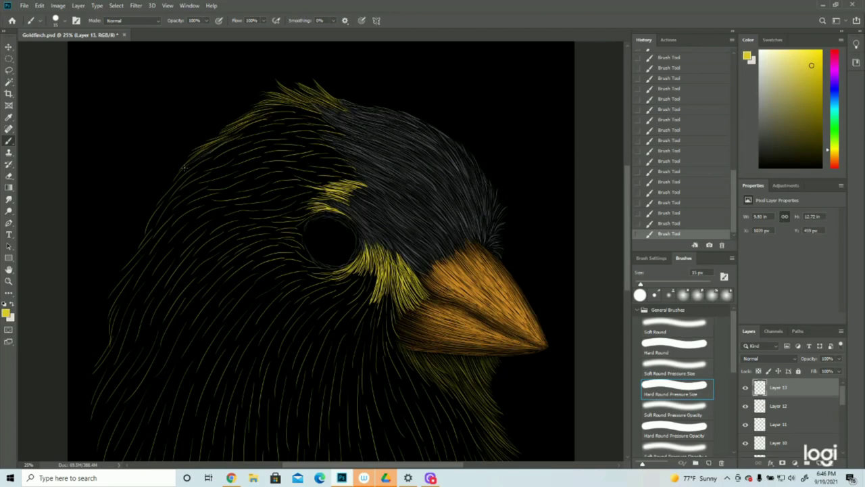
Paint fine yellow feather strokes along the upper back of the head and down its rear edge toward the nape.
{"action": "scroll", "coordinate": [184, 167], "scroll_direction": "down", "scroll_amount": 2}
{"action": "left_click_drag", "start_coordinate": [190, 130], "coordinate": [144, 193]}
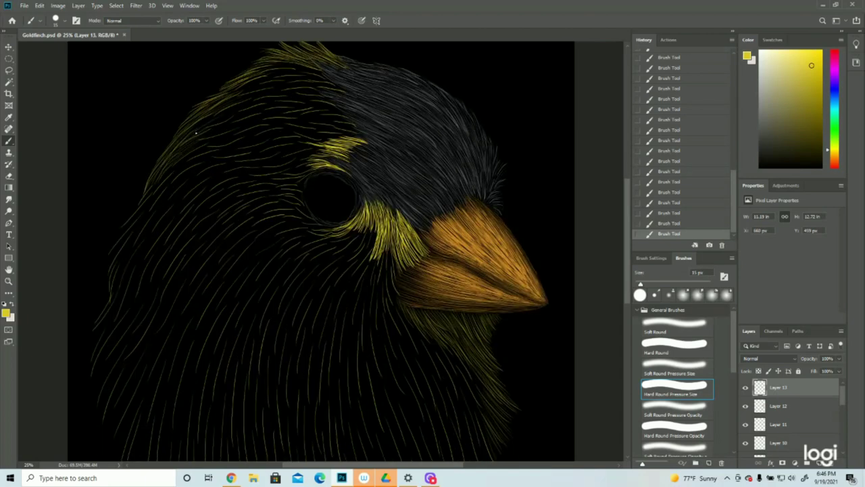
{"action": "mouse_move", "coordinate": [225, 107]}
{"action": "left_mouse_down"}
{"action": "mouse_move", "coordinate": [181, 136]}
{"action": "mouse_move", "coordinate": [199, 133]}
{"action": "left_mouse_up"}
{"action": "left_click_drag", "start_coordinate": [308, 70], "coordinate": [285, 66]}
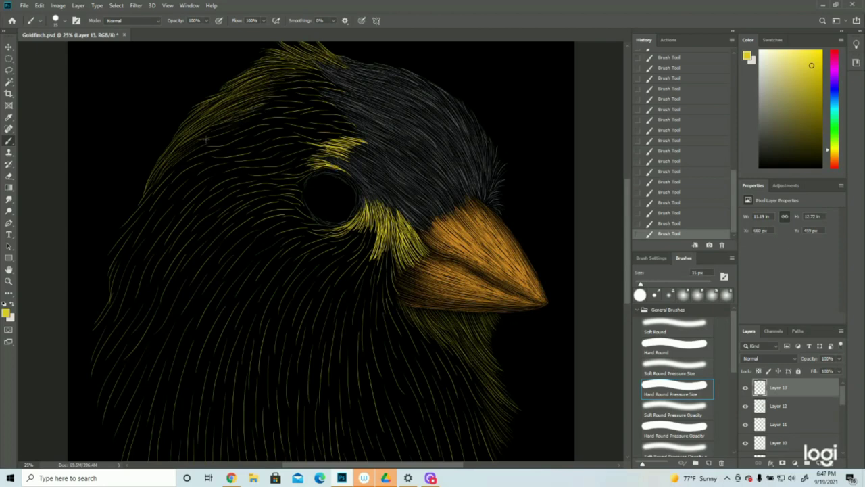
{"action": "left_click_drag", "start_coordinate": [227, 124], "coordinate": [191, 151]}
{"action": "left_click_drag", "start_coordinate": [195, 157], "coordinate": [144, 211]}
{"action": "mouse_move", "coordinate": [150, 200]}
{"action": "left_mouse_down"}
{"action": "mouse_move", "coordinate": [119, 248]}
{"action": "mouse_move", "coordinate": [111, 286]}
{"action": "left_mouse_up"}
Extend the yellow strokes down the nape and along the rear edge of the lower neck.
{"action": "scroll", "coordinate": [129, 270], "scroll_direction": "down", "scroll_amount": 3}
{"action": "left_click_drag", "start_coordinate": [168, 141], "coordinate": [141, 196]}
{"action": "mouse_move", "coordinate": [140, 202]}
{"action": "left_mouse_down"}
{"action": "mouse_move", "coordinate": [113, 268]}
{"action": "mouse_move", "coordinate": [98, 270]}
{"action": "left_mouse_up"}
{"action": "left_click", "coordinate": [8, 281]}
{"action": "left_click", "coordinate": [276, 20]}
{"action": "left_click", "coordinate": [8, 141]}
{"action": "left_click_drag", "start_coordinate": [209, 276], "coordinate": [181, 346]}
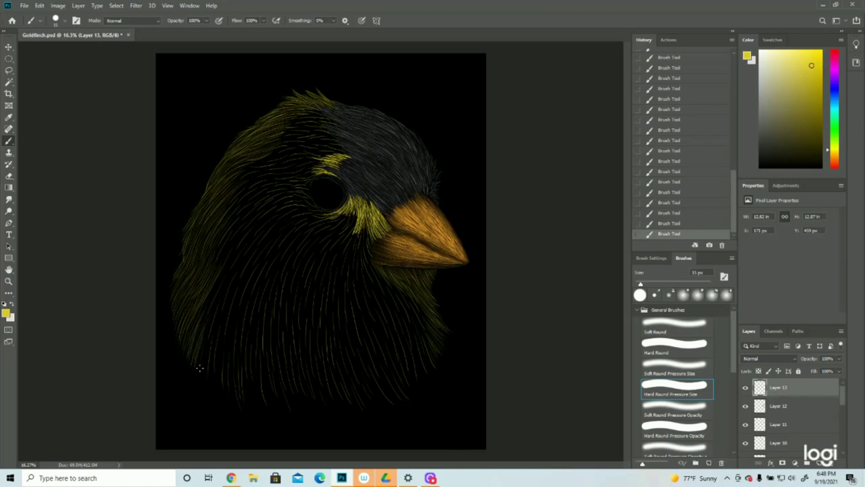
Paint yellow strokes around the lower rear corner of the neck and along the back part of its bottom edge.
{"action": "left_click_drag", "start_coordinate": [209, 339], "coordinate": [205, 371]}
{"action": "mouse_move", "coordinate": [212, 319]}
{"action": "left_mouse_down"}
{"action": "mouse_move", "coordinate": [208, 372]}
{"action": "mouse_move", "coordinate": [213, 357]}
{"action": "left_mouse_up"}
{"action": "left_click_drag", "start_coordinate": [215, 321], "coordinate": [216, 383]}
{"action": "left_click_drag", "start_coordinate": [230, 340], "coordinate": [239, 406]}
{"action": "left_click_drag", "start_coordinate": [245, 330], "coordinate": [247, 374]}
{"action": "left_click_drag", "start_coordinate": [275, 362], "coordinate": [291, 408]}
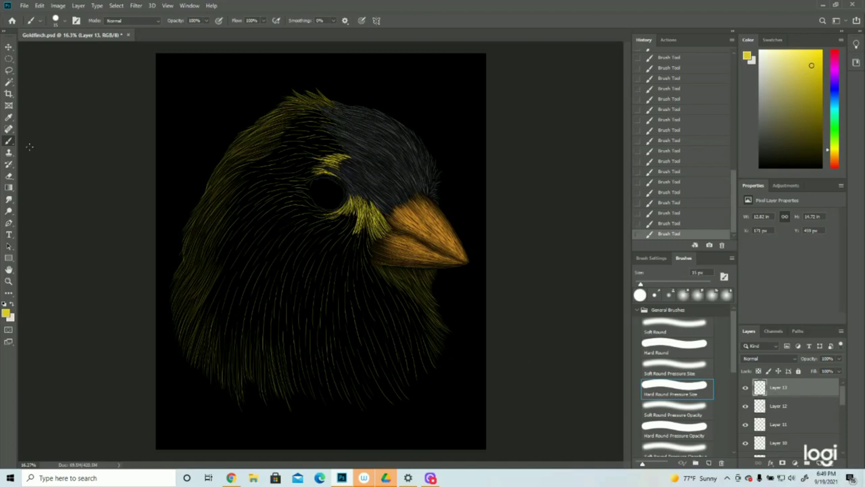
Fill the middle of the neck's ragged bottom edge with dense, fine yellow strokes.
{"action": "left_click", "coordinate": [8, 281]}
{"action": "left_click", "coordinate": [320, 362]}
{"action": "left_click", "coordinate": [9, 141]}
{"action": "left_click_drag", "start_coordinate": [278, 236], "coordinate": [307, 304]}
{"action": "left_click_drag", "start_coordinate": [298, 242], "coordinate": [320, 309]}
{"action": "left_click_drag", "start_coordinate": [323, 252], "coordinate": [336, 304]}
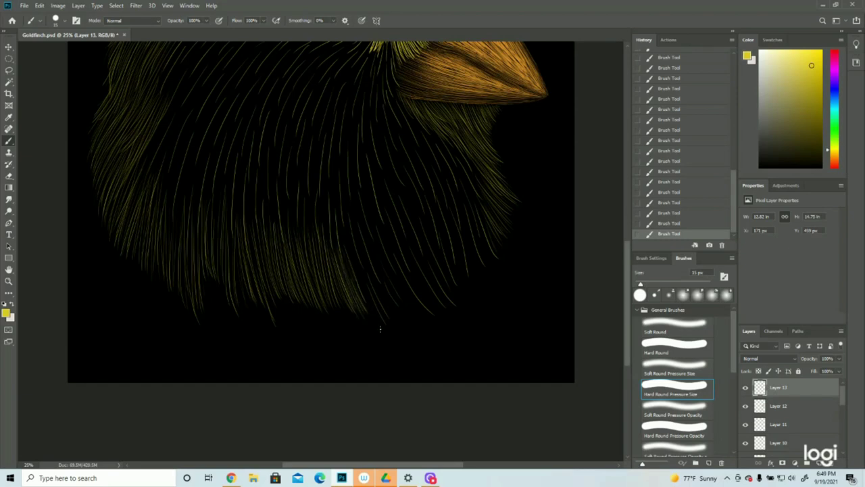
{"action": "left_click_drag", "start_coordinate": [361, 258], "coordinate": [387, 315]}
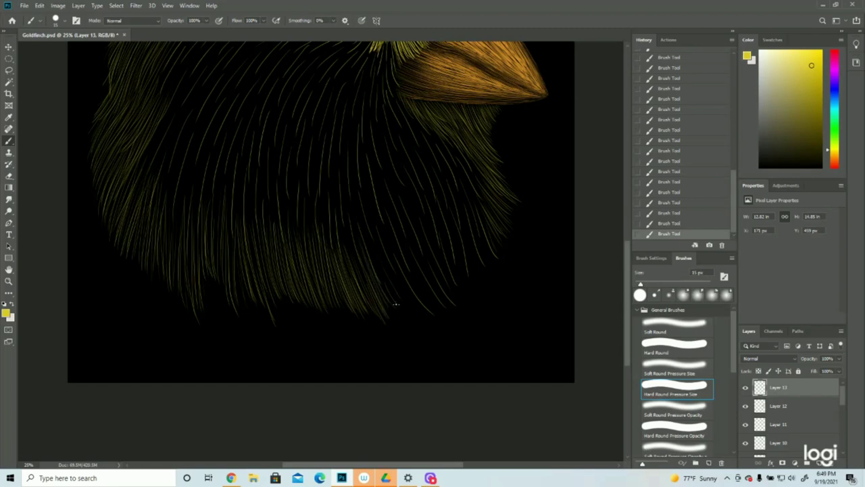
Continue the slanted yellow strokes along the bottom edge toward the front of the breast.
{"action": "left_click_drag", "start_coordinate": [363, 225], "coordinate": [393, 294]}
{"action": "left_click_drag", "start_coordinate": [379, 261], "coordinate": [400, 301]}
{"action": "mouse_move", "coordinate": [359, 215]}
{"action": "left_mouse_down"}
{"action": "mouse_move", "coordinate": [392, 300]}
{"action": "mouse_move", "coordinate": [409, 303]}
{"action": "left_mouse_up"}
{"action": "left_click_drag", "start_coordinate": [378, 234], "coordinate": [419, 306]}
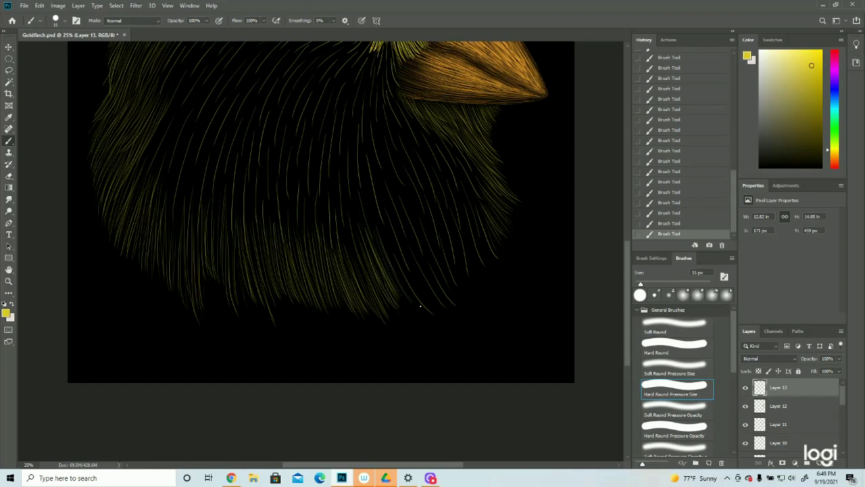
{"action": "mouse_move", "coordinate": [384, 243]}
{"action": "left_mouse_down"}
{"action": "mouse_move", "coordinate": [429, 312]}
{"action": "mouse_move", "coordinate": [420, 300]}
{"action": "left_mouse_up"}
{"action": "mouse_move", "coordinate": [378, 251]}
{"action": "left_mouse_down"}
{"action": "mouse_move", "coordinate": [400, 288]}
{"action": "mouse_move", "coordinate": [432, 311]}
{"action": "left_mouse_up"}
{"action": "left_click_drag", "start_coordinate": [409, 269], "coordinate": [429, 305]}
{"action": "left_click_drag", "start_coordinate": [414, 267], "coordinate": [425, 287]}
{"action": "left_click_drag", "start_coordinate": [408, 252], "coordinate": [436, 303]}
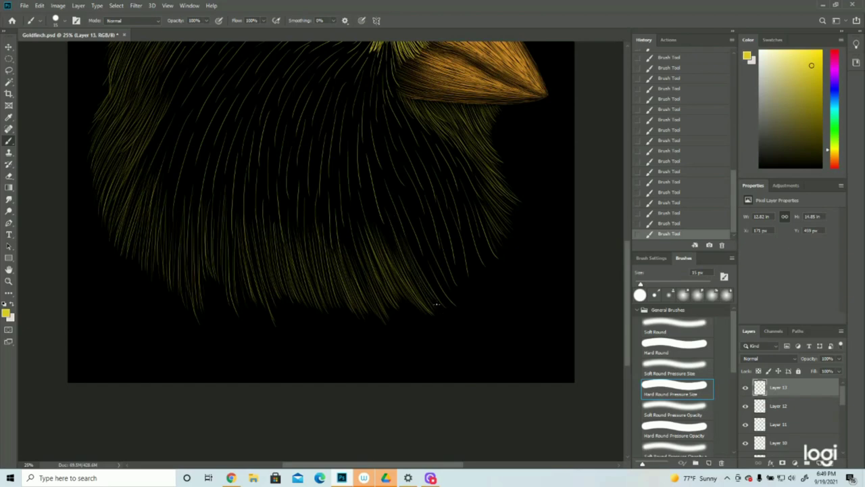
Paint yellow strokes around the lower front corner of the breast up to the throat strokes, and save the document.
{"action": "left_click_drag", "start_coordinate": [414, 257], "coordinate": [439, 301]}
{"action": "left_click_drag", "start_coordinate": [408, 227], "coordinate": [452, 302]}
{"action": "left_click_drag", "start_coordinate": [414, 240], "coordinate": [448, 294]}
{"action": "left_click_drag", "start_coordinate": [414, 214], "coordinate": [437, 268]}
{"action": "left_click_drag", "start_coordinate": [421, 232], "coordinate": [443, 289]}
{"action": "left_click_drag", "start_coordinate": [433, 240], "coordinate": [454, 292]}
{"action": "mouse_move", "coordinate": [443, 221]}
{"action": "left_mouse_down"}
{"action": "mouse_move", "coordinate": [466, 281]}
{"action": "mouse_move", "coordinate": [483, 273]}
{"action": "left_mouse_up"}
{"action": "left_click_drag", "start_coordinate": [471, 216], "coordinate": [495, 268]}
{"action": "key", "text": "ctrl+s"}
Paint short yellow strokes along the rear edge of the eye and step back past the last three in the history.
{"action": "key", "text": "z"}
{"action": "left_click", "coordinate": [365, 156], "text": "alt"}
{"action": "left_click", "coordinate": [357, 148]}
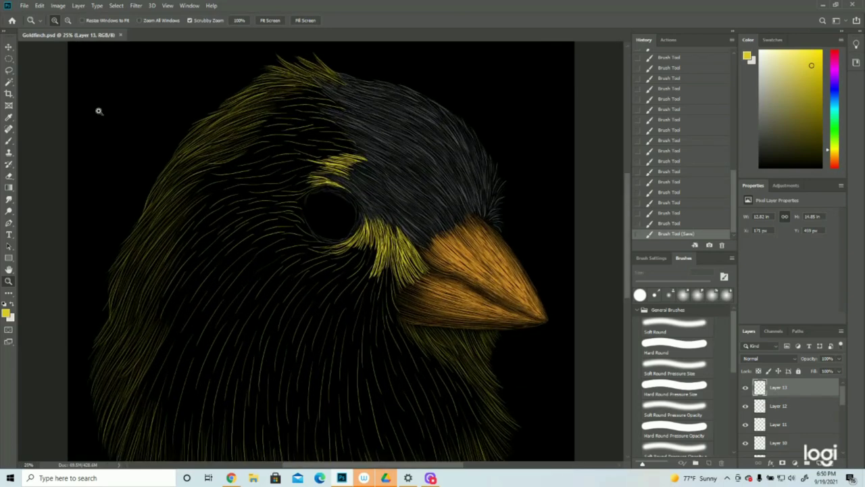
{"action": "left_click", "coordinate": [10, 141]}
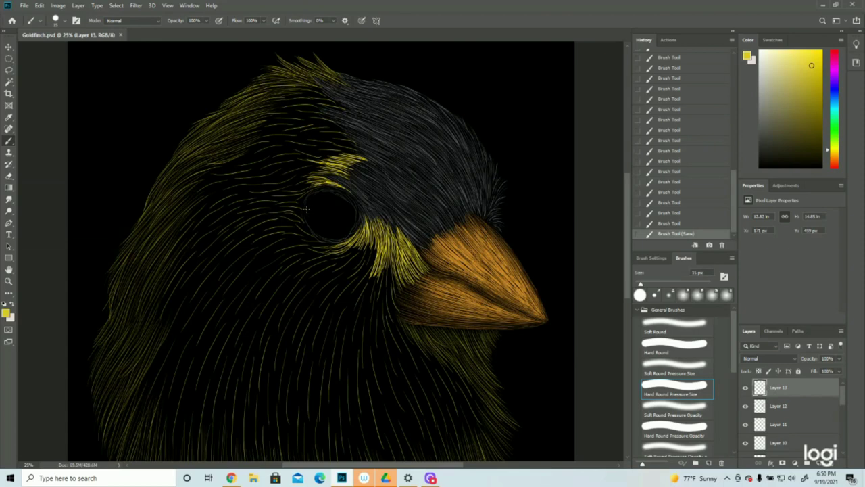
{"action": "left_click_drag", "start_coordinate": [297, 205], "coordinate": [303, 210]}
{"action": "left_click_drag", "start_coordinate": [299, 202], "coordinate": [308, 198]}
{"action": "left_click_drag", "start_coordinate": [304, 189], "coordinate": [315, 188]}
{"action": "left_click", "coordinate": [681, 206]}
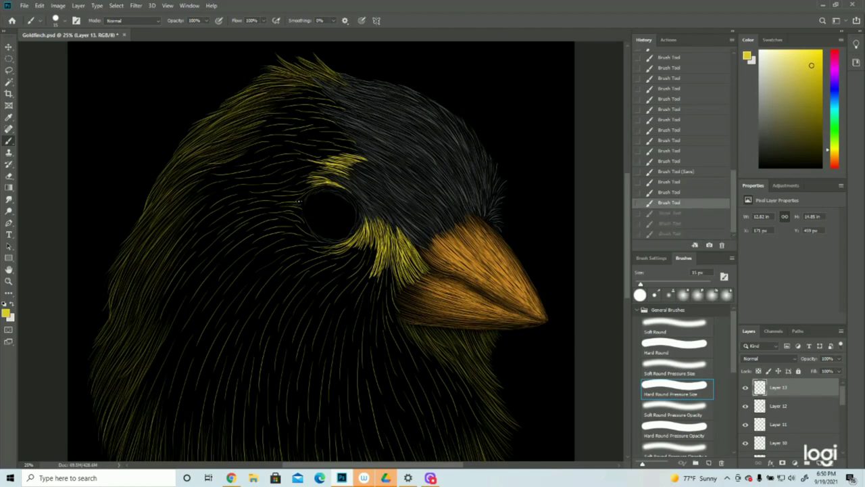
Thicken the short yellow strokes between the upper rear edge of the eye and the brow patch.
{"action": "left_click_drag", "start_coordinate": [316, 189], "coordinate": [291, 202]}
{"action": "mouse_move", "coordinate": [303, 201]}
{"action": "left_mouse_down"}
{"action": "mouse_move", "coordinate": [314, 181]}
{"action": "mouse_move", "coordinate": [294, 192]}
{"action": "left_mouse_up"}
{"action": "left_click_drag", "start_coordinate": [296, 187], "coordinate": [292, 192]}
{"action": "left_click_drag", "start_coordinate": [295, 186], "coordinate": [295, 186]}
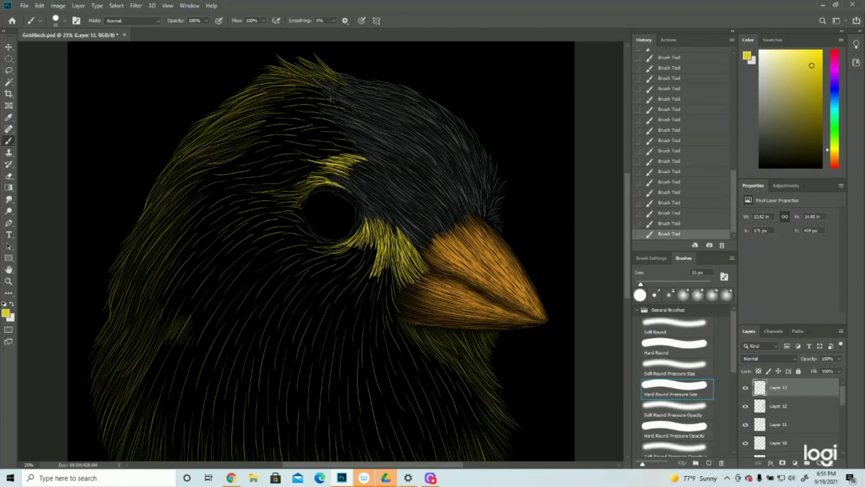
Paint dense bright yellow strokes on the crown, sweeping backward from the rear border of the gray cap.
{"action": "left_click_drag", "start_coordinate": [323, 90], "coordinate": [302, 81]}
{"action": "left_click_drag", "start_coordinate": [343, 88], "coordinate": [308, 65]}
{"action": "mouse_move", "coordinate": [352, 110]}
{"action": "left_mouse_down"}
{"action": "mouse_move", "coordinate": [295, 87]}
{"action": "mouse_move", "coordinate": [277, 104]}
{"action": "left_mouse_up"}
{"action": "left_click_drag", "start_coordinate": [326, 99], "coordinate": [257, 106]}
{"action": "left_click_drag", "start_coordinate": [338, 120], "coordinate": [254, 110]}
{"action": "left_click_drag", "start_coordinate": [312, 112], "coordinate": [242, 116]}
{"action": "left_click_drag", "start_coordinate": [349, 133], "coordinate": [312, 124]}
{"action": "left_click_drag", "start_coordinate": [343, 131], "coordinate": [305, 120]}
{"action": "mouse_move", "coordinate": [338, 125]}
{"action": "left_mouse_down"}
{"action": "mouse_move", "coordinate": [292, 115]}
{"action": "mouse_move", "coordinate": [249, 121]}
{"action": "left_mouse_up"}
{"action": "left_click_drag", "start_coordinate": [308, 115], "coordinate": [234, 125]}
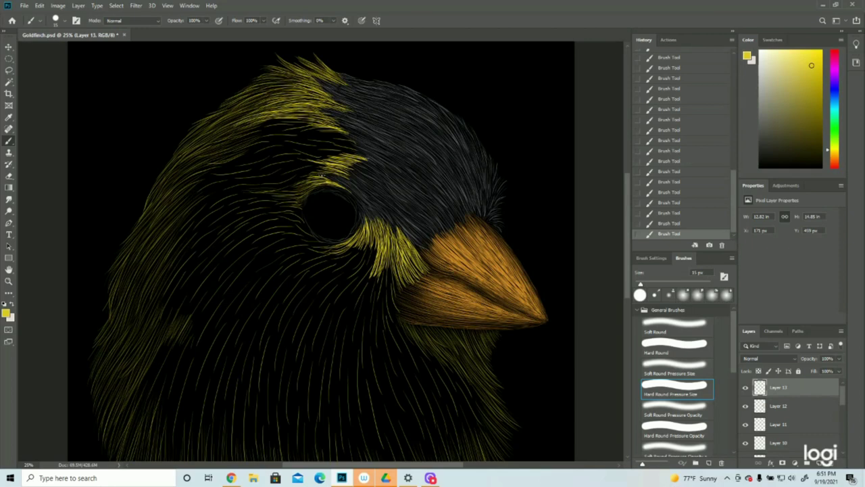
Fill the area between the crown strokes and the brow patch above the eye with dense yellow strokes.
{"action": "left_click_drag", "start_coordinate": [322, 146], "coordinate": [359, 151]}
{"action": "left_click_drag", "start_coordinate": [325, 140], "coordinate": [350, 141]}
{"action": "left_click_drag", "start_coordinate": [272, 122], "coordinate": [345, 135]}
{"action": "left_click_drag", "start_coordinate": [231, 141], "coordinate": [311, 126]}
{"action": "left_click_drag", "start_coordinate": [258, 136], "coordinate": [343, 154]}
{"action": "left_click_drag", "start_coordinate": [284, 148], "coordinate": [332, 158]}
{"action": "mouse_move", "coordinate": [265, 187]}
{"action": "left_mouse_down"}
{"action": "mouse_move", "coordinate": [304, 179]}
{"action": "mouse_move", "coordinate": [270, 178]}
{"action": "left_mouse_up"}
Extend the dense yellow strokes from above and behind the eye across to the back of the head.
{"action": "left_click_drag", "start_coordinate": [318, 157], "coordinate": [223, 163]}
{"action": "left_click_drag", "start_coordinate": [264, 150], "coordinate": [192, 173]}
{"action": "left_click_drag", "start_coordinate": [233, 175], "coordinate": [177, 208]}
{"action": "left_click_drag", "start_coordinate": [199, 177], "coordinate": [165, 214]}
{"action": "key", "text": "ctrl+minus"}
{"action": "key", "text": "ctrl+plus"}
{"action": "mouse_move", "coordinate": [302, 164]}
{"action": "left_mouse_down"}
{"action": "mouse_move", "coordinate": [261, 179]}
{"action": "mouse_move", "coordinate": [237, 167]}
{"action": "left_mouse_up"}
{"action": "left_click_drag", "start_coordinate": [250, 156], "coordinate": [199, 179]}
{"action": "left_click_drag", "start_coordinate": [223, 156], "coordinate": [186, 176]}
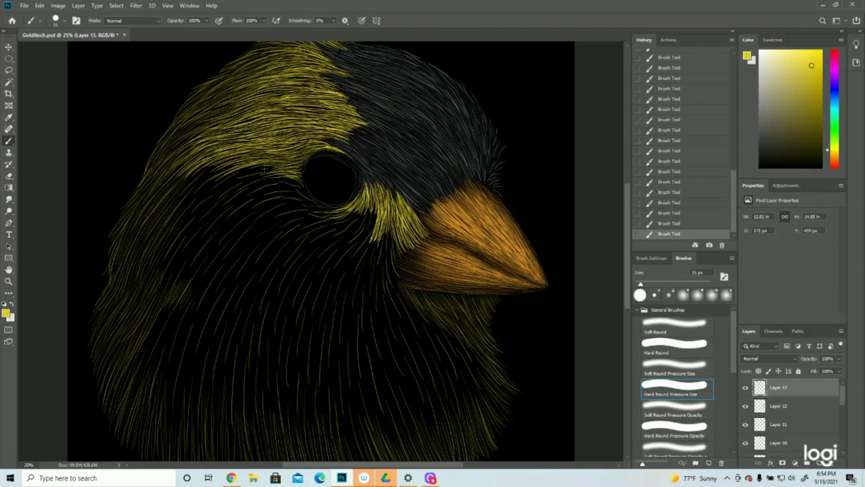
Paint dense yellow strokes behind the lower rear edge of the eye and below the filled area toward the nape.
{"action": "left_click", "coordinate": [9, 280]}
{"action": "left_click", "coordinate": [298, 286], "text": "alt"}
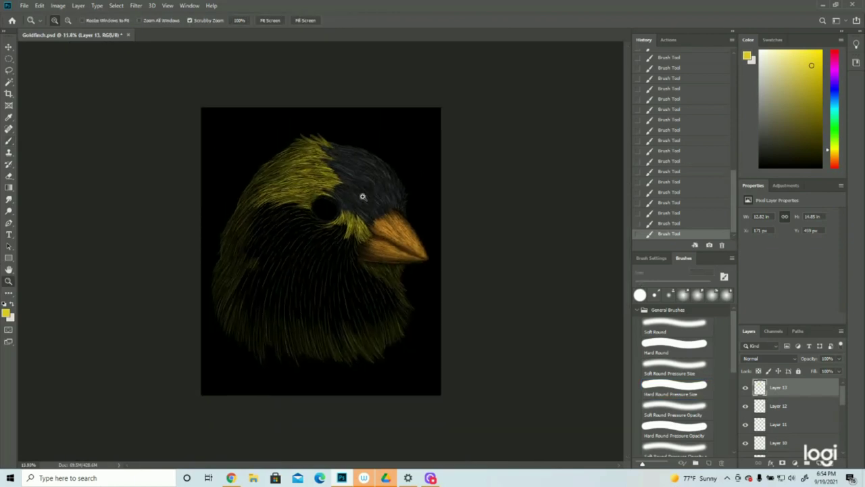
{"action": "left_click", "coordinate": [348, 241]}
{"action": "left_click", "coordinate": [347, 240]}
{"action": "left_click", "coordinate": [9, 140]}
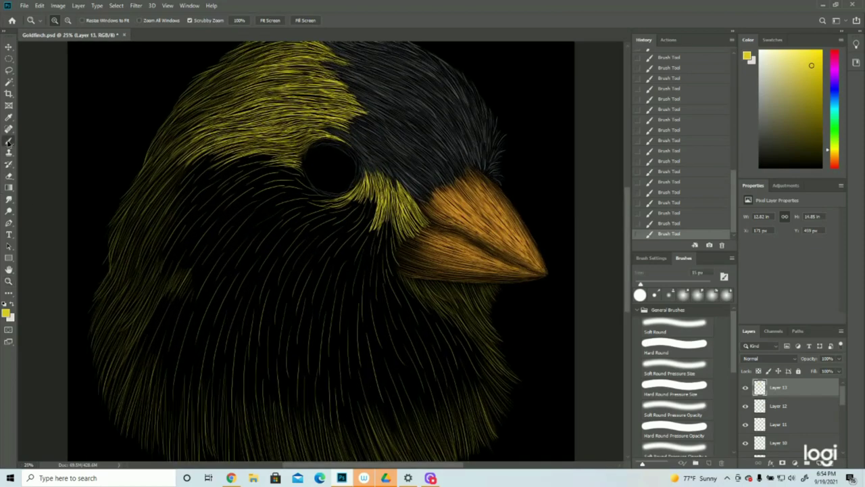
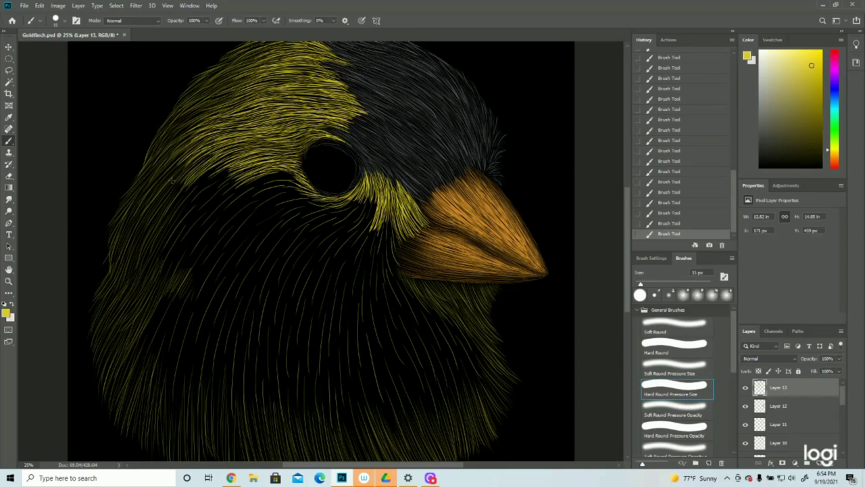
{"action": "left_click_drag", "start_coordinate": [229, 172], "coordinate": [173, 215]}
{"action": "left_click_drag", "start_coordinate": [196, 181], "coordinate": [170, 214]}
{"action": "mouse_move", "coordinate": [300, 185]}
{"action": "left_mouse_down"}
{"action": "mouse_move", "coordinate": [274, 176]}
{"action": "mouse_move", "coordinate": [286, 179]}
{"action": "left_mouse_up"}
{"action": "left_click_drag", "start_coordinate": [298, 182], "coordinate": [266, 176]}
{"action": "left_click_drag", "start_coordinate": [298, 182], "coordinate": [261, 173]}
Sweep dense yellow strokes from behind the eye down the nape and the back of the neck.
{"action": "left_click_drag", "start_coordinate": [288, 176], "coordinate": [226, 202]}
{"action": "left_click_drag", "start_coordinate": [255, 166], "coordinate": [157, 243]}
{"action": "mouse_move", "coordinate": [215, 196]}
{"action": "left_mouse_down"}
{"action": "mouse_move", "coordinate": [142, 294]}
{"action": "mouse_move", "coordinate": [172, 277]}
{"action": "left_mouse_up"}
{"action": "left_click_drag", "start_coordinate": [301, 177], "coordinate": [224, 206]}
{"action": "scroll", "coordinate": [174, 271], "scroll_direction": "down", "scroll_amount": 2}
{"action": "mouse_move", "coordinate": [183, 228]}
{"action": "left_mouse_down"}
{"action": "mouse_move", "coordinate": [143, 325]}
{"action": "mouse_move", "coordinate": [150, 355]}
{"action": "left_mouse_up"}
{"action": "left_click_drag", "start_coordinate": [157, 229], "coordinate": [118, 299]}
Paint long curved yellow strokes from below the eye along the rear cheek and down the side of the neck.
{"action": "left_click_drag", "start_coordinate": [313, 135], "coordinate": [255, 154]}
{"action": "left_click_drag", "start_coordinate": [270, 142], "coordinate": [202, 194]}
{"action": "mouse_move", "coordinate": [287, 141]}
{"action": "left_mouse_down"}
{"action": "mouse_move", "coordinate": [192, 238]}
{"action": "mouse_move", "coordinate": [163, 369]}
{"action": "left_mouse_up"}
{"action": "left_click_drag", "start_coordinate": [201, 199], "coordinate": [179, 243]}
{"action": "left_click", "coordinate": [9, 282]}
{"action": "left_click", "coordinate": [266, 20]}
{"action": "left_click", "coordinate": [8, 140]}
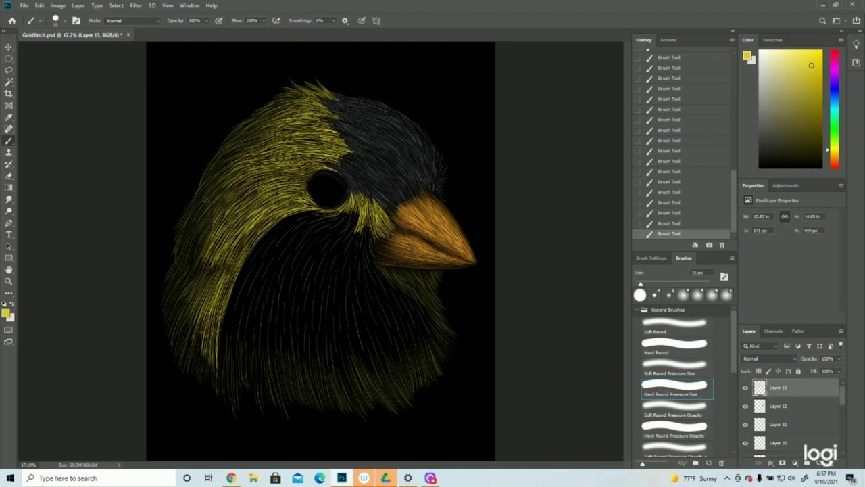
{"action": "left_click_drag", "start_coordinate": [203, 226], "coordinate": [193, 245]}
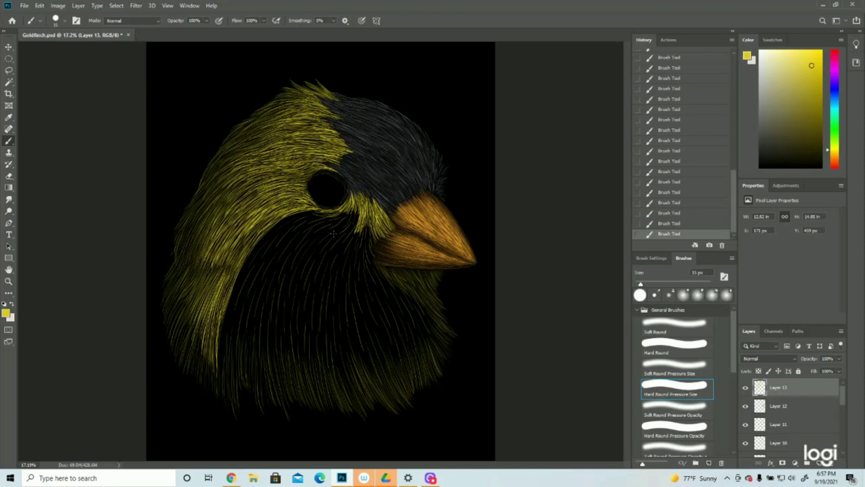
Paint curved yellow strokes from beneath the eye backward and down over the upper rear cheek.
{"action": "left_click_drag", "start_coordinate": [323, 216], "coordinate": [297, 228]}
{"action": "left_click_drag", "start_coordinate": [324, 212], "coordinate": [297, 227]}
{"action": "left_click_drag", "start_coordinate": [322, 213], "coordinate": [293, 225]}
{"action": "left_click_drag", "start_coordinate": [317, 212], "coordinate": [290, 223]}
{"action": "mouse_move", "coordinate": [319, 210]}
{"action": "left_mouse_down"}
{"action": "mouse_move", "coordinate": [261, 240]}
{"action": "mouse_move", "coordinate": [310, 217]}
{"action": "left_mouse_up"}
{"action": "left_click_drag", "start_coordinate": [279, 257], "coordinate": [303, 220]}
{"action": "mouse_move", "coordinate": [265, 269]}
{"action": "left_mouse_down"}
{"action": "mouse_move", "coordinate": [293, 227]}
{"action": "mouse_move", "coordinate": [288, 237]}
{"action": "left_mouse_up"}
{"action": "mouse_move", "coordinate": [266, 289]}
{"action": "left_mouse_down"}
{"action": "mouse_move", "coordinate": [277, 246]}
{"action": "mouse_move", "coordinate": [300, 219]}
{"action": "left_mouse_up"}
{"action": "mouse_move", "coordinate": [262, 259]}
{"action": "left_mouse_down"}
{"action": "mouse_move", "coordinate": [299, 221]}
{"action": "mouse_move", "coordinate": [269, 231]}
{"action": "mouse_move", "coordinate": [286, 226]}
{"action": "left_mouse_up"}
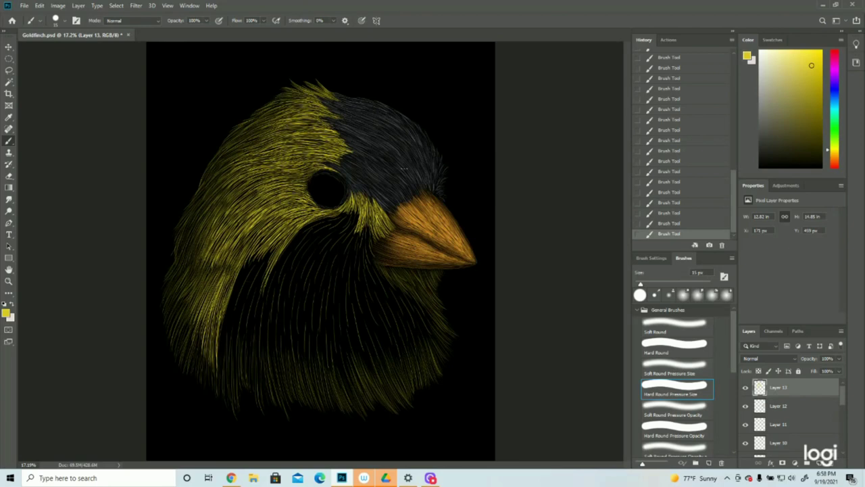
Paint a narrow band of long yellow strokes from the rear cheek down to the neck's bottom edge.
{"action": "left_click_drag", "start_coordinate": [276, 248], "coordinate": [254, 319]}
{"action": "left_click_drag", "start_coordinate": [263, 283], "coordinate": [253, 357]}
{"action": "left_click_drag", "start_coordinate": [258, 301], "coordinate": [255, 388]}
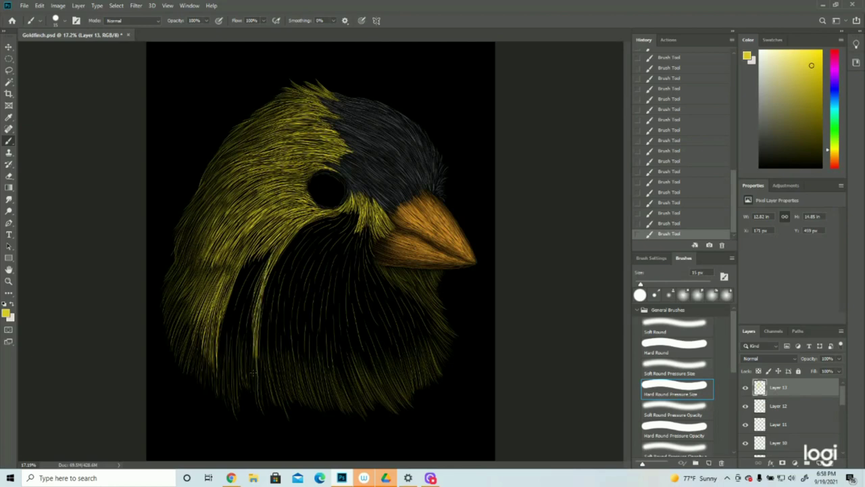
{"action": "mouse_move", "coordinate": [269, 250]}
{"action": "left_mouse_down"}
{"action": "mouse_move", "coordinate": [246, 308]}
{"action": "mouse_move", "coordinate": [247, 337]}
{"action": "left_mouse_up"}
{"action": "left_click_drag", "start_coordinate": [252, 302], "coordinate": [244, 361]}
{"action": "left_click_drag", "start_coordinate": [258, 286], "coordinate": [251, 372]}
{"action": "left_click_drag", "start_coordinate": [254, 319], "coordinate": [248, 372]}
Fill the gap between the new band and the rear neck plumage, and thicken the strokes at the lower back.
{"action": "left_click_drag", "start_coordinate": [263, 254], "coordinate": [234, 327]}
{"action": "left_click_drag", "start_coordinate": [254, 273], "coordinate": [234, 351]}
{"action": "mouse_move", "coordinate": [246, 288]}
{"action": "left_mouse_down"}
{"action": "mouse_move", "coordinate": [232, 366]}
{"action": "mouse_move", "coordinate": [238, 350]}
{"action": "left_mouse_up"}
{"action": "left_click_drag", "start_coordinate": [244, 307], "coordinate": [238, 357]}
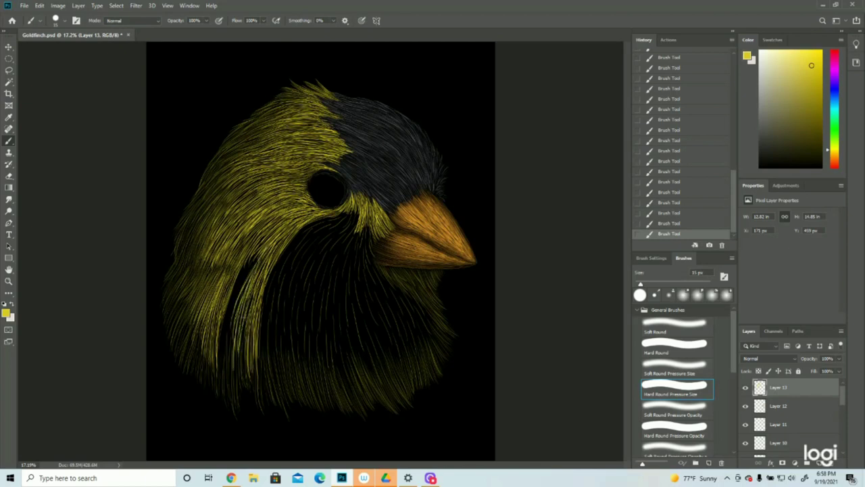
{"action": "left_click_drag", "start_coordinate": [263, 243], "coordinate": [236, 352]}
{"action": "left_click_drag", "start_coordinate": [230, 271], "coordinate": [204, 383]}
{"action": "left_click_drag", "start_coordinate": [237, 346], "coordinate": [226, 404]}
{"action": "left_click_drag", "start_coordinate": [200, 321], "coordinate": [178, 377]}
Extend the dense yellow strokes beneath the eye and down the middle of the cheek to the bottom edge.
{"action": "left_click_drag", "start_coordinate": [269, 293], "coordinate": [253, 400]}
{"action": "left_click_drag", "start_coordinate": [277, 305], "coordinate": [263, 395]}
{"action": "left_click_drag", "start_coordinate": [359, 207], "coordinate": [352, 231]}
{"action": "mouse_move", "coordinate": [359, 210]}
{"action": "left_mouse_down"}
{"action": "mouse_move", "coordinate": [332, 238]}
{"action": "mouse_move", "coordinate": [290, 246]}
{"action": "left_mouse_up"}
{"action": "mouse_move", "coordinate": [323, 222]}
{"action": "left_mouse_down"}
{"action": "mouse_move", "coordinate": [262, 315]}
{"action": "mouse_move", "coordinate": [278, 311]}
{"action": "left_mouse_up"}
{"action": "left_click_drag", "start_coordinate": [295, 250], "coordinate": [271, 388]}
Paint dense yellow strokes from the patch before the eye down around the beak base and onto the front throat.
{"action": "left_click_drag", "start_coordinate": [372, 217], "coordinate": [364, 254]}
{"action": "left_click_drag", "start_coordinate": [404, 223], "coordinate": [365, 306]}
{"action": "mouse_move", "coordinate": [417, 280]}
{"action": "left_mouse_down"}
{"action": "mouse_move", "coordinate": [407, 295]}
{"action": "mouse_move", "coordinate": [413, 320]}
{"action": "mouse_move", "coordinate": [434, 328]}
{"action": "left_mouse_up"}
{"action": "mouse_move", "coordinate": [418, 300]}
{"action": "left_mouse_down"}
{"action": "mouse_move", "coordinate": [441, 340]}
{"action": "mouse_move", "coordinate": [434, 335]}
{"action": "left_mouse_up"}
{"action": "left_click_drag", "start_coordinate": [428, 328], "coordinate": [432, 348]}
{"action": "left_click_drag", "start_coordinate": [417, 311], "coordinate": [436, 352]}
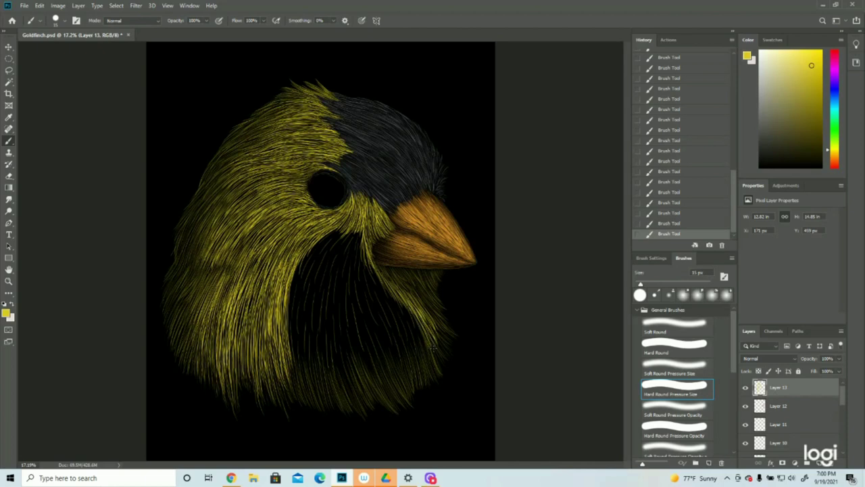
Thicken the yellow strokes down the throat below the beak base and along the inner side of the front breast.
{"action": "left_click_drag", "start_coordinate": [388, 288], "coordinate": [424, 349]}
{"action": "mouse_move", "coordinate": [408, 308]}
{"action": "left_mouse_down"}
{"action": "mouse_move", "coordinate": [423, 349]}
{"action": "mouse_move", "coordinate": [430, 346]}
{"action": "mouse_move", "coordinate": [428, 364]}
{"action": "mouse_move", "coordinate": [423, 359]}
{"action": "left_mouse_up"}
{"action": "left_click_drag", "start_coordinate": [419, 344], "coordinate": [430, 371]}
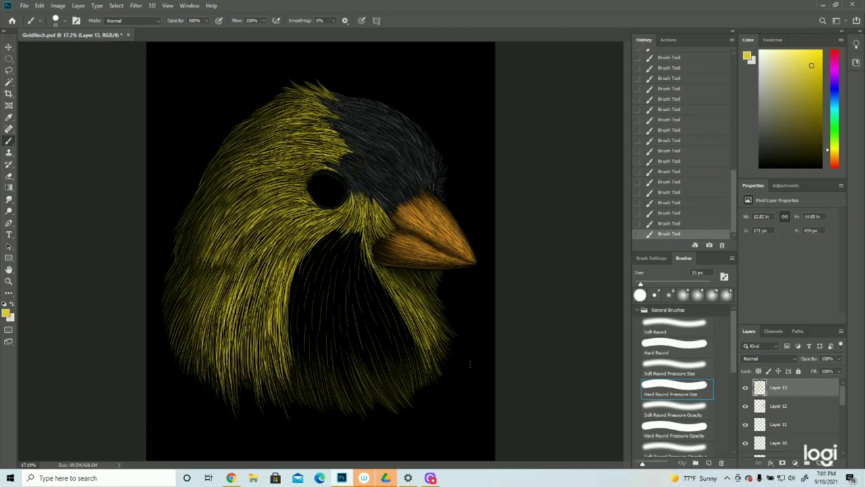
{"action": "left_click_drag", "start_coordinate": [375, 268], "coordinate": [410, 339]}
{"action": "left_click_drag", "start_coordinate": [376, 284], "coordinate": [406, 358]}
Fill the front cheek and central breast with long yellow strokes running down to the bottom edge.
{"action": "mouse_move", "coordinate": [355, 233]}
{"action": "left_mouse_down"}
{"action": "mouse_move", "coordinate": [376, 324]}
{"action": "mouse_move", "coordinate": [320, 278]}
{"action": "mouse_move", "coordinate": [352, 399]}
{"action": "left_mouse_up"}
{"action": "left_click_drag", "start_coordinate": [334, 254], "coordinate": [345, 402]}
{"action": "left_click_drag", "start_coordinate": [378, 284], "coordinate": [396, 392]}
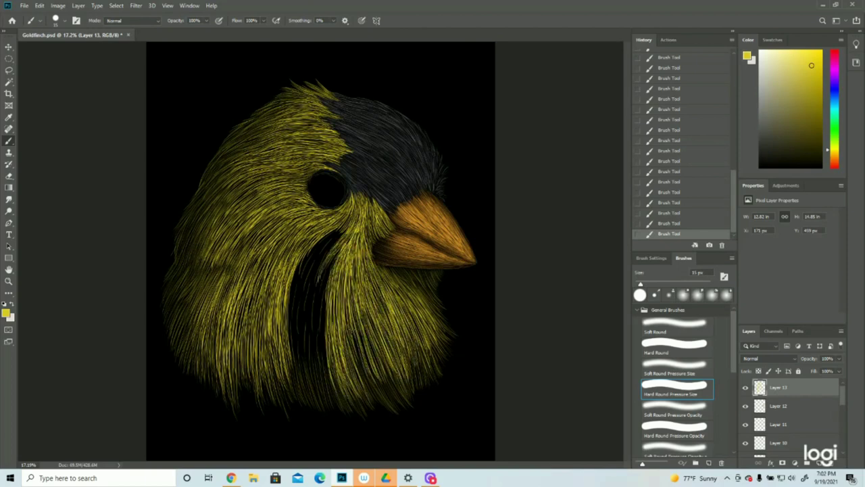
{"action": "left_click_drag", "start_coordinate": [331, 247], "coordinate": [371, 392]}
Close the remaining dark strip down the middle of the cheek and breast with long yellow strokes.
{"action": "left_click_drag", "start_coordinate": [342, 224], "coordinate": [297, 313]}
{"action": "left_click_drag", "start_coordinate": [312, 256], "coordinate": [296, 394]}
{"action": "mouse_move", "coordinate": [329, 291]}
{"action": "left_mouse_down"}
{"action": "mouse_move", "coordinate": [330, 368]}
{"action": "mouse_move", "coordinate": [326, 376]}
{"action": "mouse_move", "coordinate": [319, 368]}
{"action": "left_mouse_up"}
{"action": "mouse_move", "coordinate": [321, 314]}
{"action": "left_mouse_down"}
{"action": "mouse_move", "coordinate": [322, 380]}
{"action": "mouse_move", "coordinate": [318, 360]}
{"action": "mouse_move", "coordinate": [330, 392]}
{"action": "left_mouse_up"}
{"action": "left_click_drag", "start_coordinate": [326, 355], "coordinate": [338, 395]}
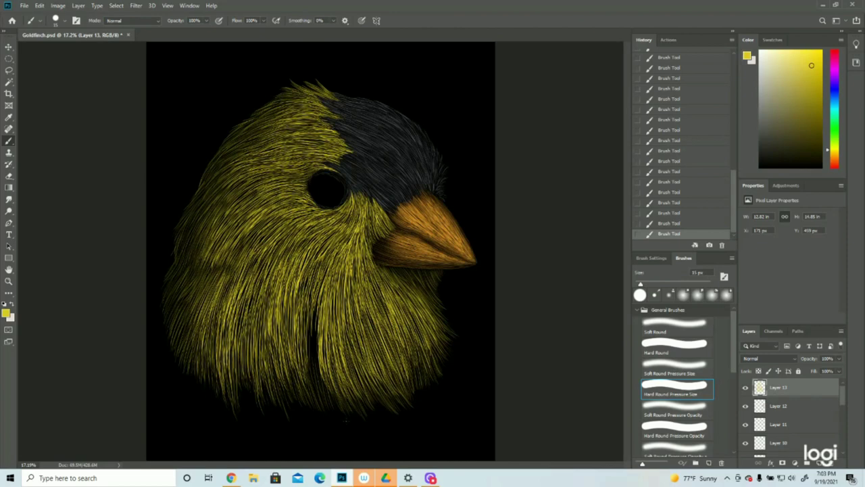
Fill the remaining dark gap down the centre of the breast with long yellow feather strokes.
{"action": "left_click_drag", "start_coordinate": [314, 312], "coordinate": [320, 377]}
{"action": "left_click_drag", "start_coordinate": [313, 333], "coordinate": [322, 388]}
{"action": "left_click_drag", "start_coordinate": [315, 316], "coordinate": [322, 387]}
{"action": "left_click_drag", "start_coordinate": [315, 341], "coordinate": [324, 392]}
{"action": "left_click_drag", "start_coordinate": [308, 313], "coordinate": [318, 382]}
{"action": "left_click_drag", "start_coordinate": [307, 330], "coordinate": [319, 398]}
{"action": "left_click_drag", "start_coordinate": [309, 348], "coordinate": [319, 378]}
{"action": "left_click_drag", "start_coordinate": [314, 373], "coordinate": [326, 402]}
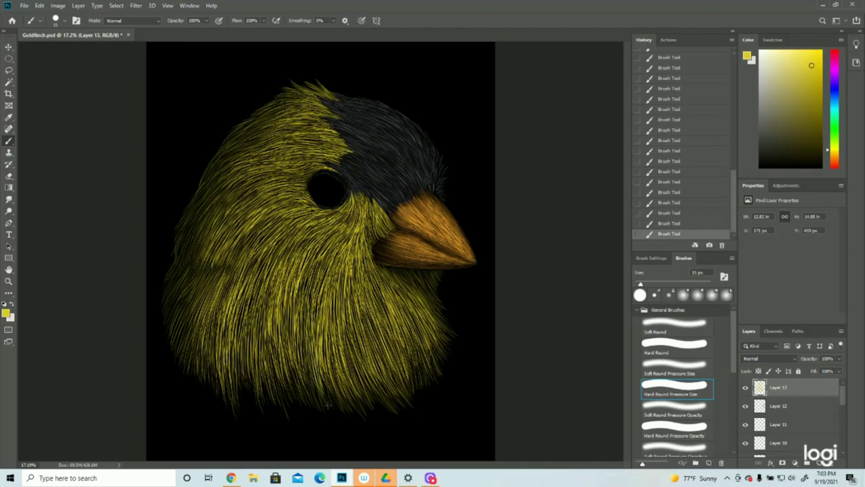
Blend the central yellow strokes up into the cheek and touch up thin spots along the lower breast edge.
{"action": "left_click_drag", "start_coordinate": [309, 300], "coordinate": [311, 334]}
{"action": "left_click_drag", "start_coordinate": [313, 279], "coordinate": [310, 315]}
{"action": "left_click_drag", "start_coordinate": [309, 286], "coordinate": [309, 348]}
{"action": "left_click_drag", "start_coordinate": [324, 388], "coordinate": [328, 404]}
{"action": "left_click_drag", "start_coordinate": [312, 358], "coordinate": [316, 400]}
{"action": "mouse_move", "coordinate": [295, 367]}
{"action": "left_mouse_down"}
{"action": "mouse_move", "coordinate": [304, 403]}
{"action": "mouse_move", "coordinate": [363, 412]}
{"action": "mouse_move", "coordinate": [387, 402]}
{"action": "left_mouse_up"}
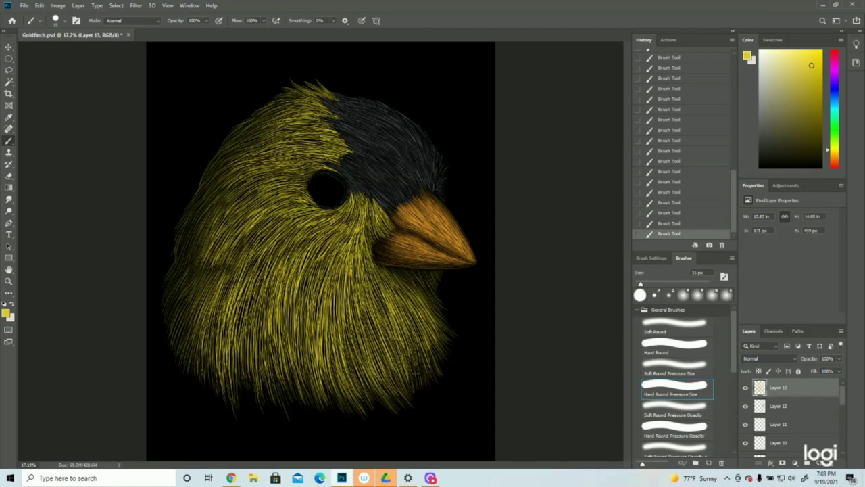
{"action": "left_click_drag", "start_coordinate": [414, 346], "coordinate": [418, 376]}
{"action": "left_click_drag", "start_coordinate": [229, 356], "coordinate": [247, 387]}
Save the Goldfinch document with the finished yellow plumage.
{"action": "left_click", "coordinate": [9, 281]}
{"action": "left_click_drag", "start_coordinate": [309, 301], "coordinate": [372, 177]}
{"action": "left_click", "coordinate": [24, 5]}
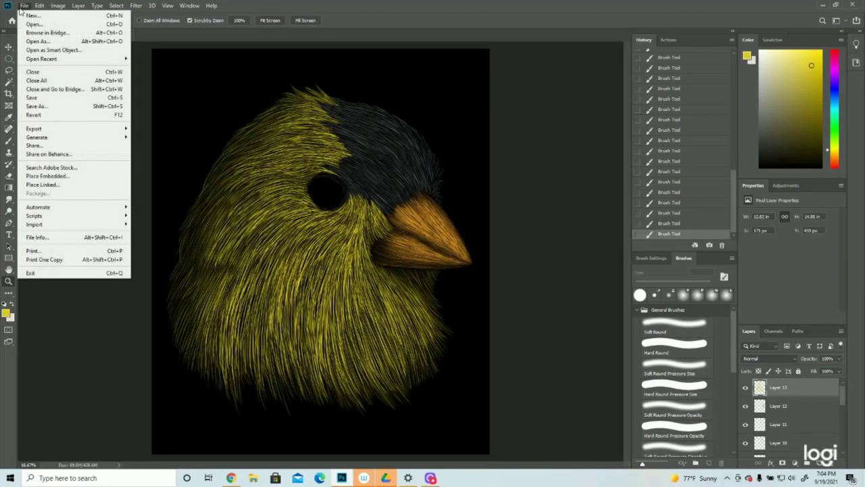
{"action": "left_click", "coordinate": [37, 99]}
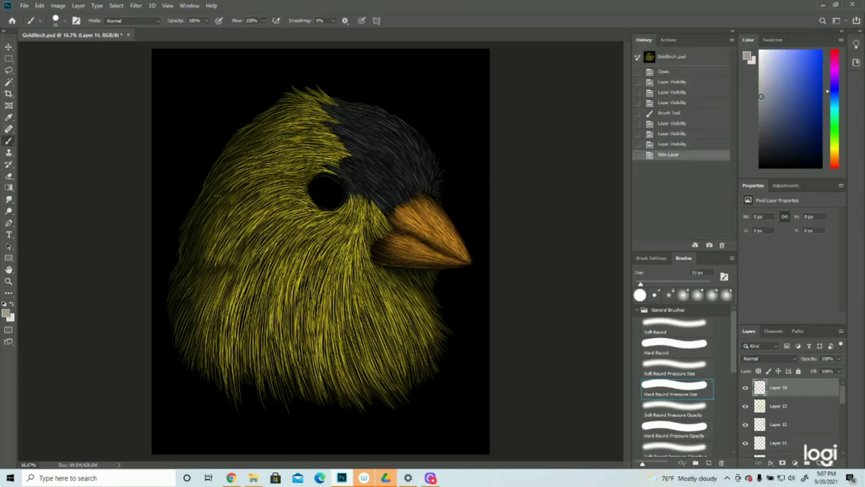
Paint thin grey strokes on Layer 14 along the rear, upper and front edges of the eye opening.
{"action": "key", "text": "z"}
{"action": "left_click", "coordinate": [336, 165]}
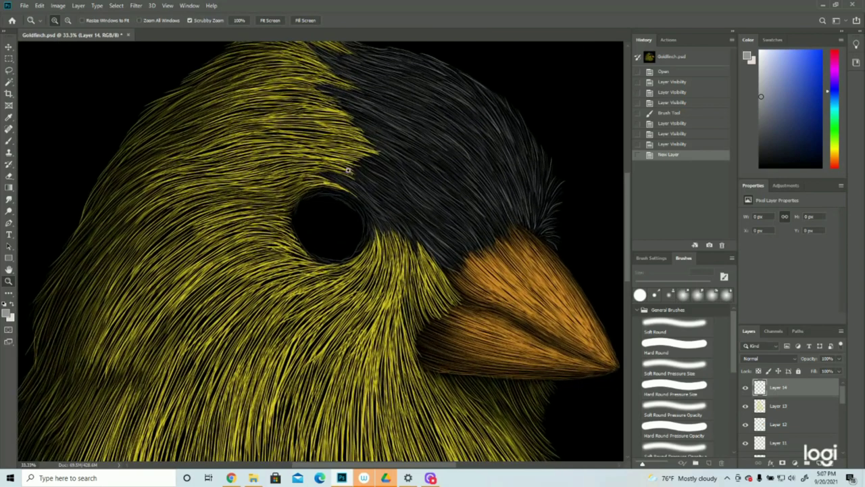
{"action": "key", "text": "b"}
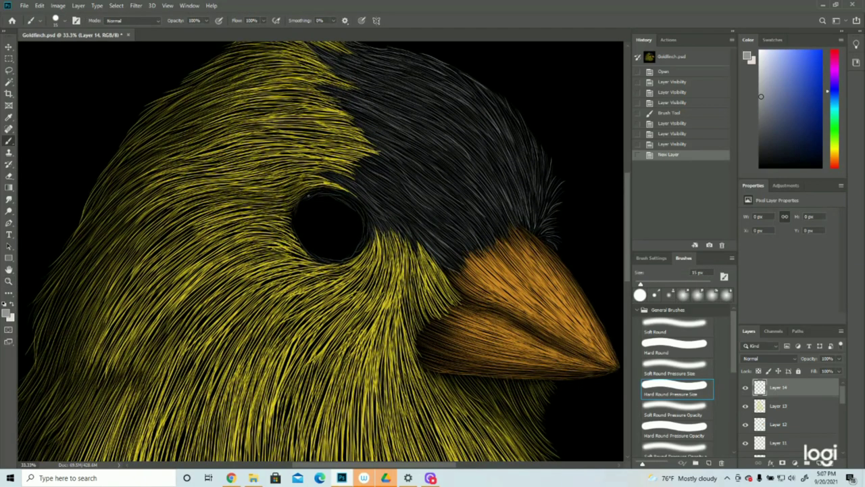
{"action": "mouse_move", "coordinate": [308, 198]}
{"action": "left_mouse_down"}
{"action": "mouse_move", "coordinate": [294, 216]}
{"action": "mouse_move", "coordinate": [314, 195]}
{"action": "mouse_move", "coordinate": [295, 221]}
{"action": "mouse_move", "coordinate": [300, 246]}
{"action": "left_mouse_up"}
{"action": "mouse_move", "coordinate": [301, 230]}
{"action": "left_mouse_down"}
{"action": "mouse_move", "coordinate": [319, 260]}
{"action": "mouse_move", "coordinate": [300, 245]}
{"action": "left_mouse_up"}
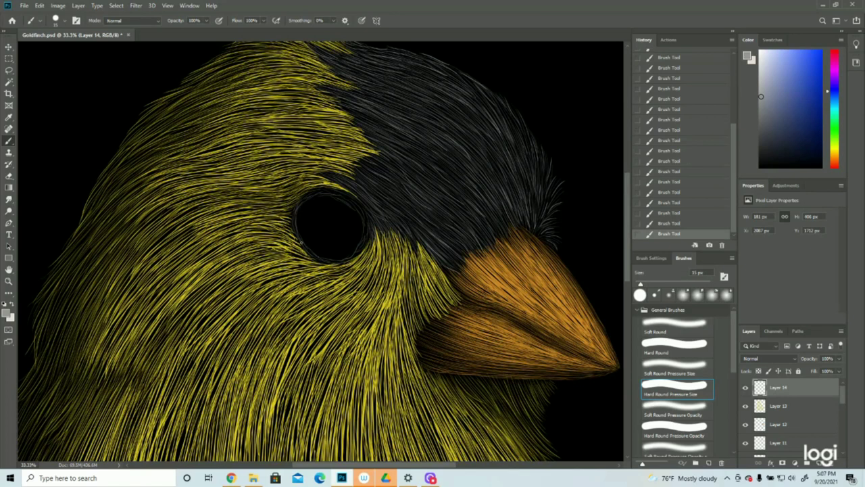
{"action": "mouse_move", "coordinate": [307, 196]}
{"action": "left_mouse_down"}
{"action": "mouse_move", "coordinate": [344, 196]}
{"action": "mouse_move", "coordinate": [331, 191]}
{"action": "left_mouse_up"}
{"action": "left_click_drag", "start_coordinate": [361, 208], "coordinate": [367, 223]}
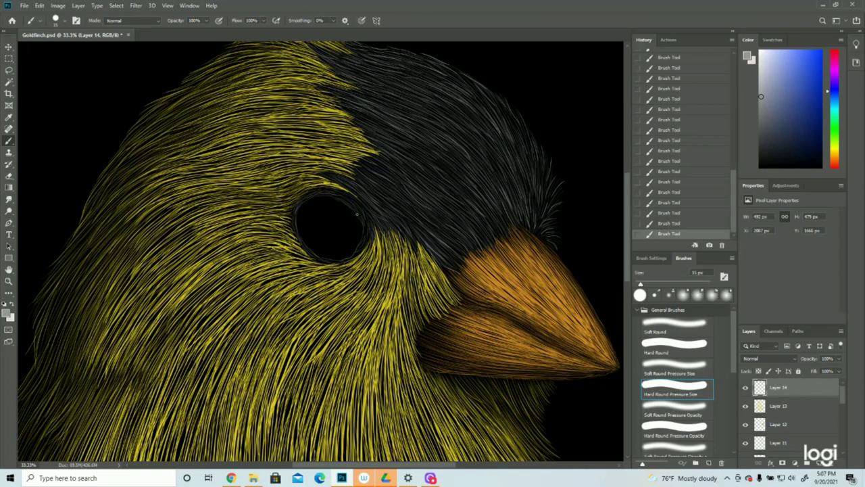
Complete the grey eye ring with curved strokes along its lower edge and thicken the side facing the beak.
{"action": "left_click_drag", "start_coordinate": [321, 259], "coordinate": [353, 254]}
{"action": "left_click_drag", "start_coordinate": [351, 258], "coordinate": [362, 247]}
{"action": "left_click", "coordinate": [8, 281]}
{"action": "mouse_move", "coordinate": [382, 195]}
{"action": "left_mouse_down"}
{"action": "mouse_move", "coordinate": [343, 193]}
{"action": "mouse_move", "coordinate": [386, 191]}
{"action": "left_mouse_up"}
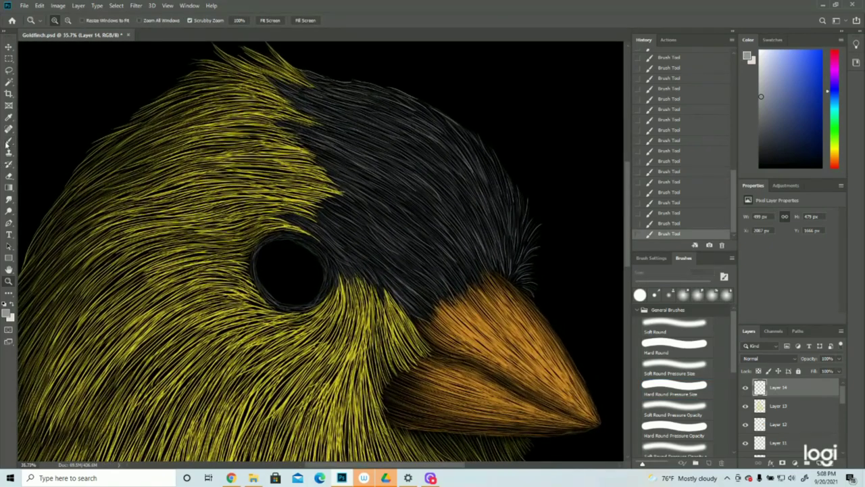
{"action": "left_click", "coordinate": [9, 141]}
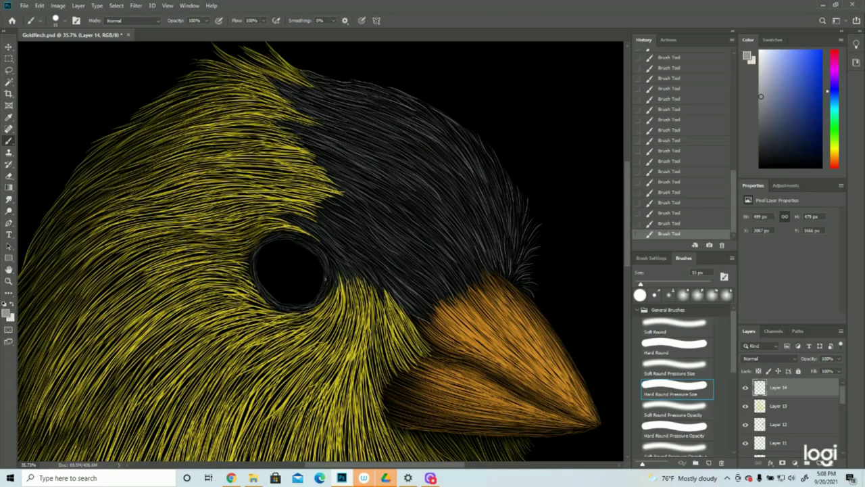
{"action": "left_click_drag", "start_coordinate": [324, 259], "coordinate": [324, 294]}
{"action": "left_click_drag", "start_coordinate": [278, 300], "coordinate": [284, 303]}
{"action": "left_click_drag", "start_coordinate": [283, 306], "coordinate": [298, 303]}
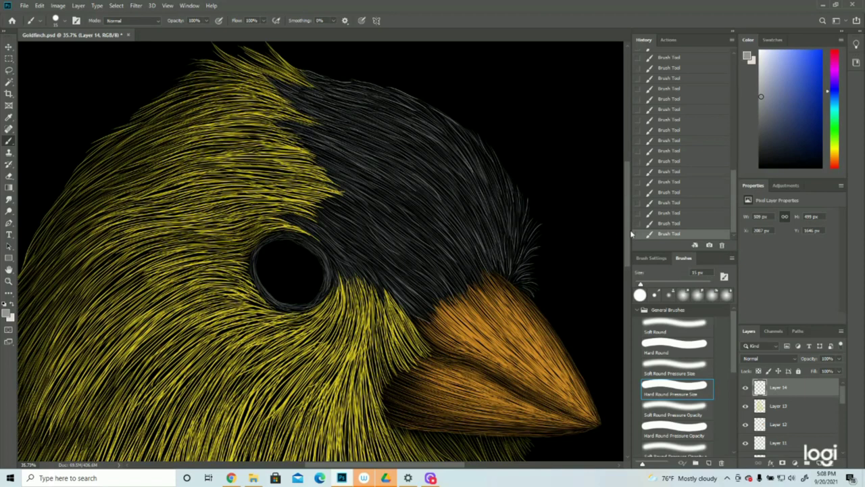
{"action": "left_click", "coordinate": [661, 223]}
{"action": "left_click", "coordinate": [669, 213]}
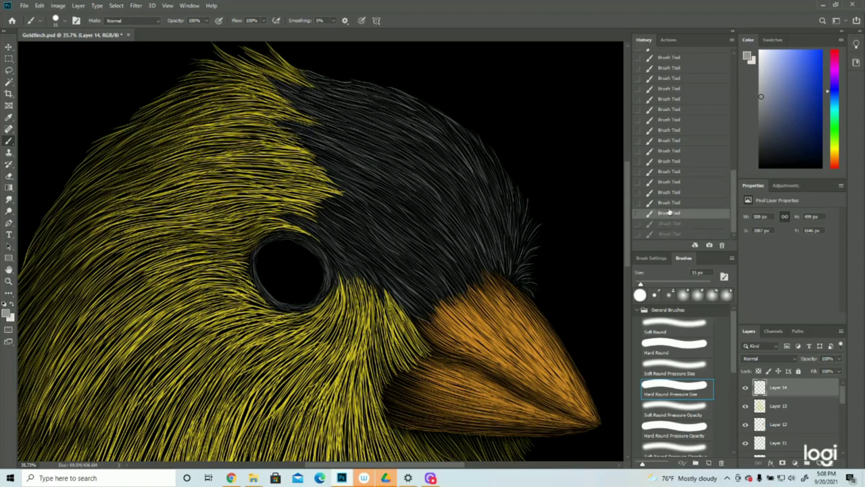
{"action": "key", "text": "ctrl+shift+z"}
{"action": "key", "text": "ctrl+shift+z"}
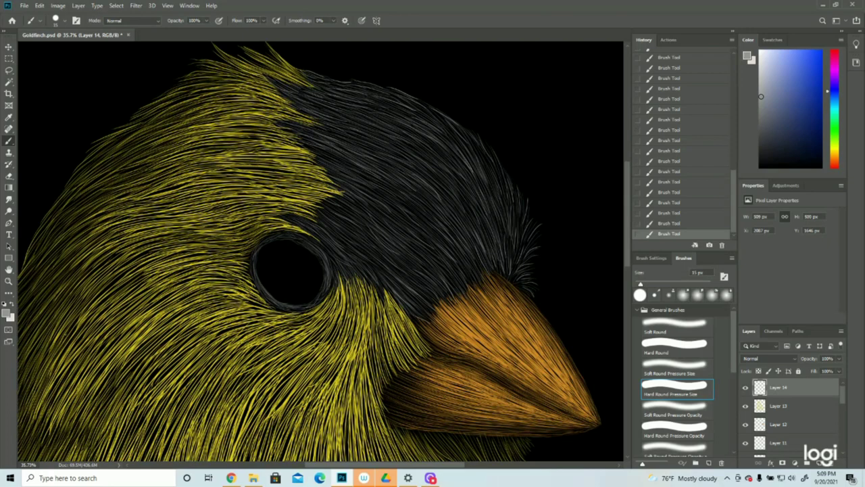
Add a new Layer 15 above Layer 14 and show the Layer 3 copy layer with the color swatches.
{"action": "left_click", "coordinate": [8, 281]}
{"action": "left_click_drag", "start_coordinate": [368, 309], "coordinate": [324, 250]}
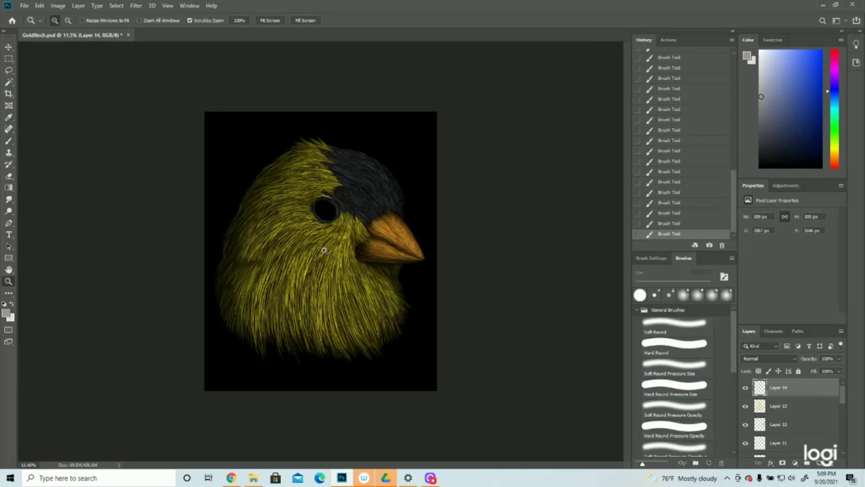
{"action": "left_click", "coordinate": [330, 215]}
{"action": "left_click", "coordinate": [818, 463]}
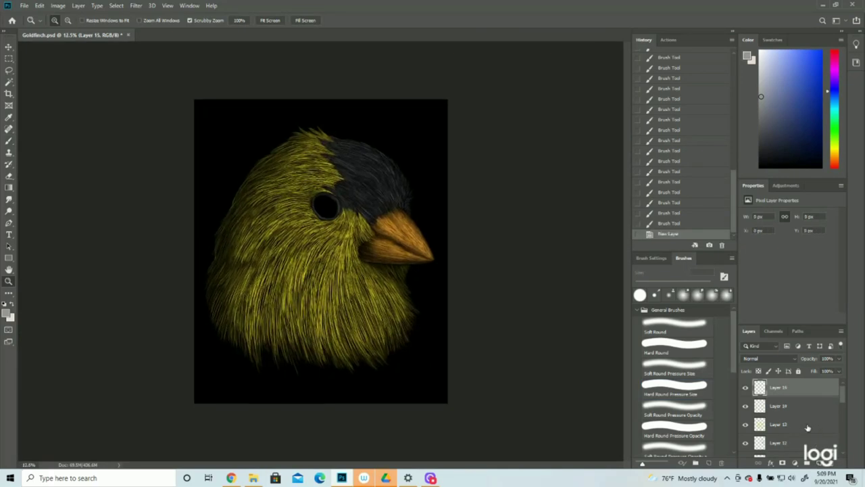
{"action": "scroll", "coordinate": [807, 428], "scroll_direction": "down", "scroll_amount": 5}
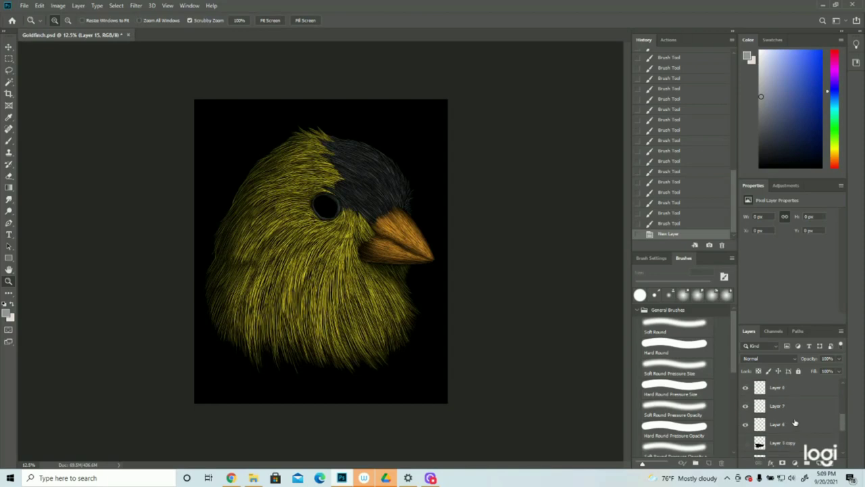
{"action": "left_click", "coordinate": [745, 443]}
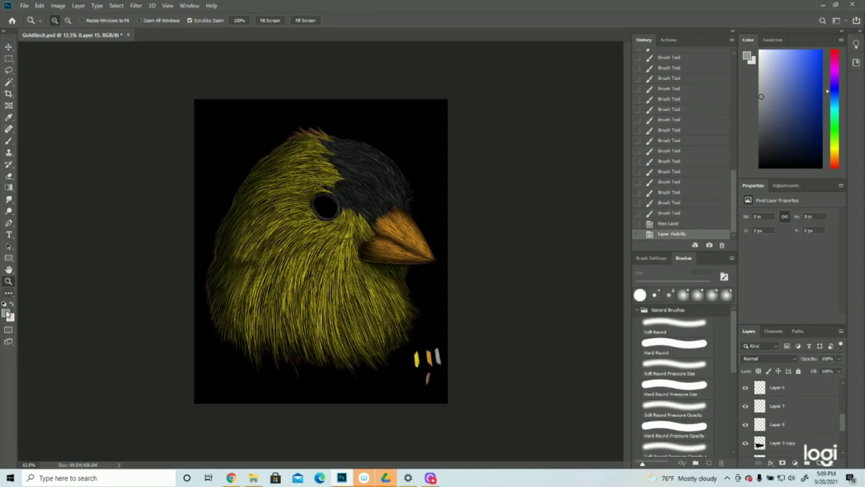
Sample the brown swatch (9a5d35) as the foreground color and hide the swatch layer again.
{"action": "left_click", "coordinate": [7, 310]}
{"action": "left_click", "coordinate": [429, 376]}
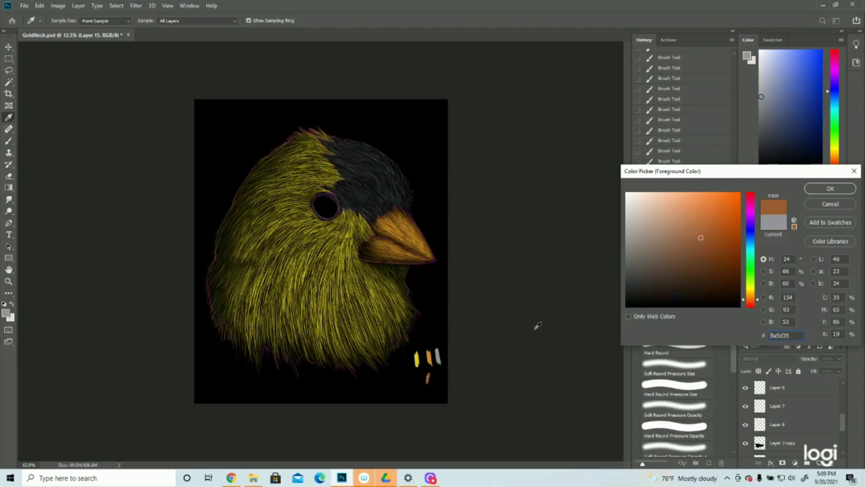
{"action": "left_click", "coordinate": [828, 188]}
{"action": "key", "text": "z"}
{"action": "left_click", "coordinate": [745, 442]}
{"action": "scroll", "coordinate": [783, 407], "scroll_direction": "up", "scroll_amount": 4}
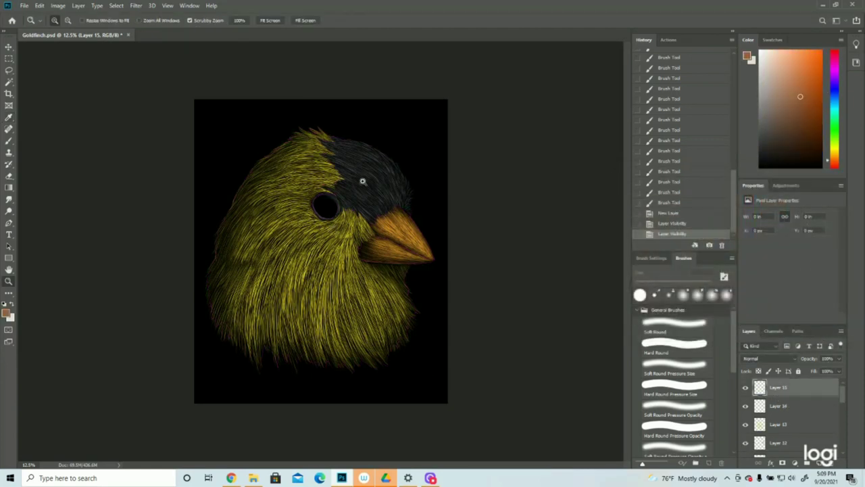
Outline a small round pupil in the middle of the eye with thin brown strokes on Layer 15.
{"action": "left_click", "coordinate": [319, 177]}
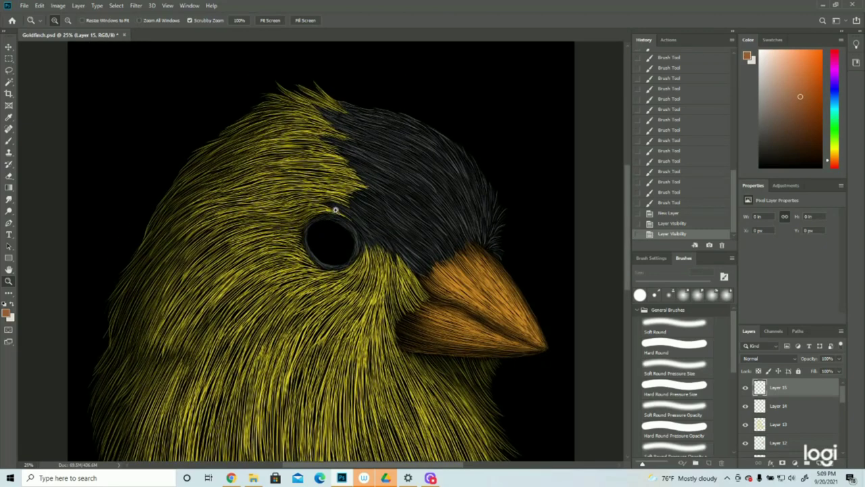
{"action": "left_click", "coordinate": [357, 227], "text": "alt"}
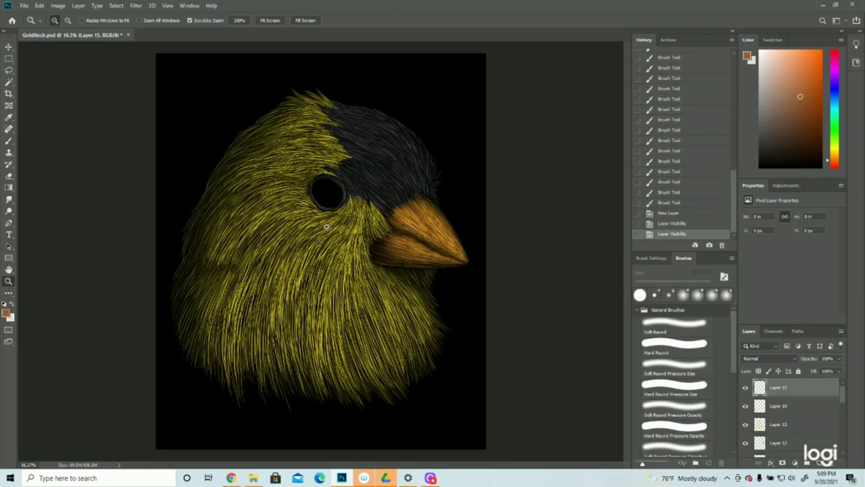
{"action": "left_click_drag", "start_coordinate": [325, 117], "coordinate": [339, 111]}
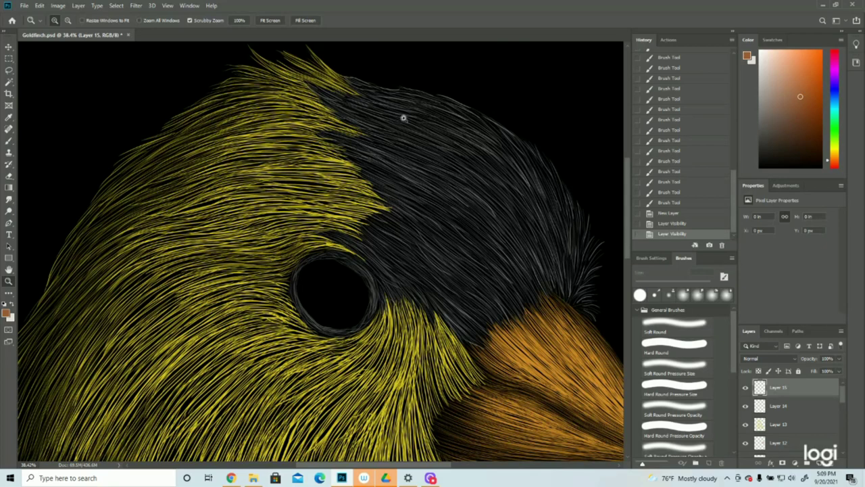
{"action": "left_click_drag", "start_coordinate": [404, 226], "coordinate": [366, 226]}
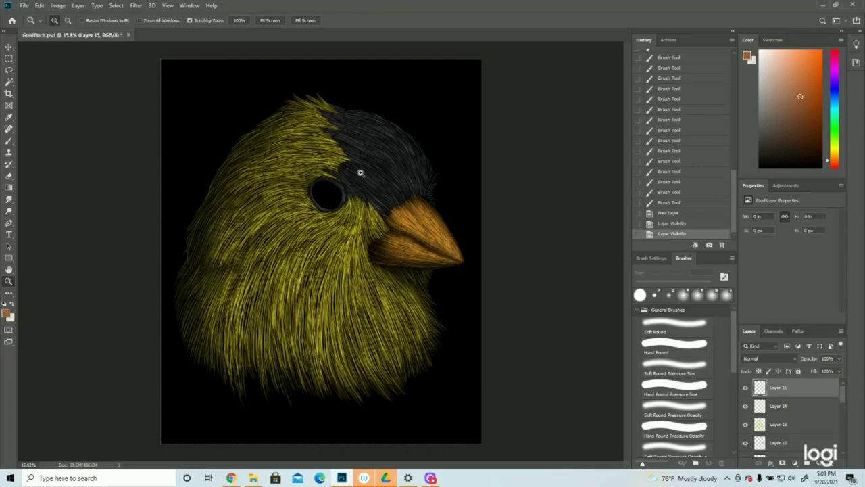
{"action": "left_click_drag", "start_coordinate": [297, 175], "coordinate": [333, 211]}
{"action": "left_click", "coordinate": [9, 139]}
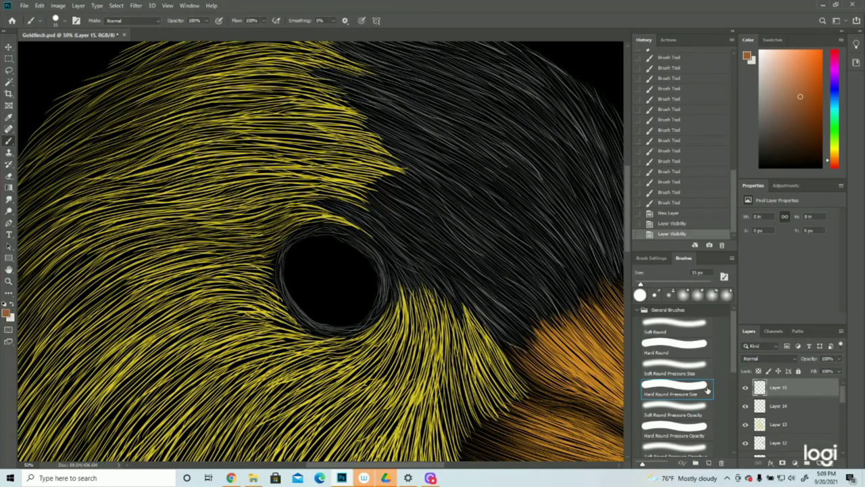
{"action": "left_click", "coordinate": [745, 387]}
{"action": "left_click", "coordinate": [746, 387]}
{"action": "left_click_drag", "start_coordinate": [348, 265], "coordinate": [344, 291]}
{"action": "mouse_move", "coordinate": [346, 290]}
{"action": "left_mouse_down"}
{"action": "mouse_move", "coordinate": [324, 284]}
{"action": "mouse_move", "coordinate": [341, 263]}
{"action": "mouse_move", "coordinate": [325, 269]}
{"action": "mouse_move", "coordinate": [343, 266]}
{"action": "mouse_move", "coordinate": [322, 273]}
{"action": "left_mouse_up"}
{"action": "mouse_move", "coordinate": [324, 268]}
{"action": "left_mouse_down"}
{"action": "mouse_move", "coordinate": [339, 295]}
{"action": "mouse_move", "coordinate": [321, 289]}
{"action": "mouse_move", "coordinate": [346, 291]}
{"action": "left_mouse_up"}
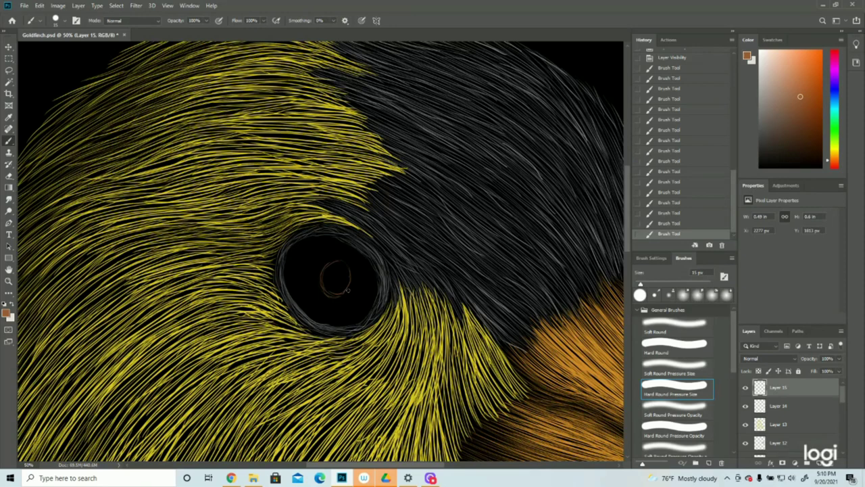
Nudge the brown pupil outline slightly to the left within the eye.
{"action": "left_click", "coordinate": [9, 282]}
{"action": "left_click_drag", "start_coordinate": [430, 249], "coordinate": [382, 260]}
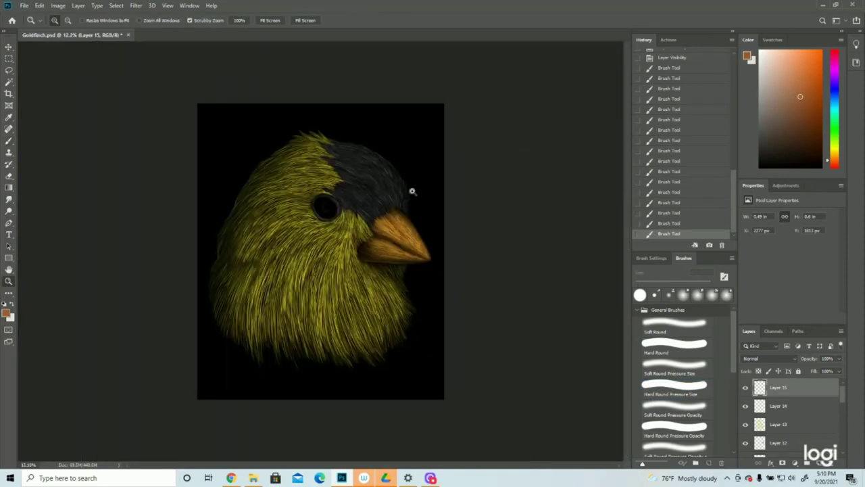
{"action": "left_click", "coordinate": [395, 167]}
{"action": "left_click", "coordinate": [393, 162]}
{"action": "left_click", "coordinate": [392, 162]}
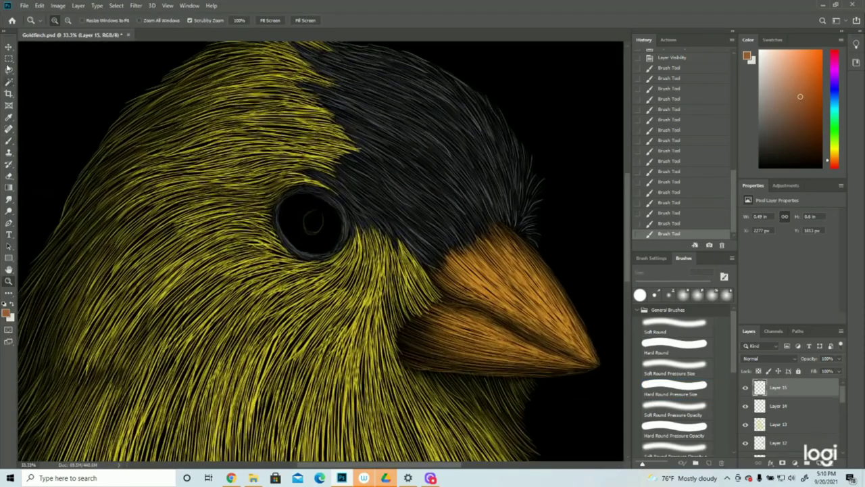
{"action": "left_click", "coordinate": [8, 47]}
{"action": "key", "text": "Left"}
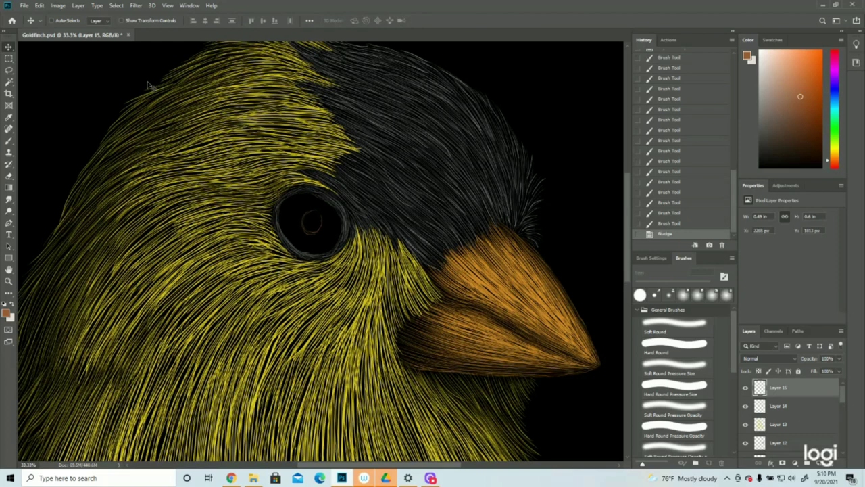
{"action": "left_click", "coordinate": [9, 140]}
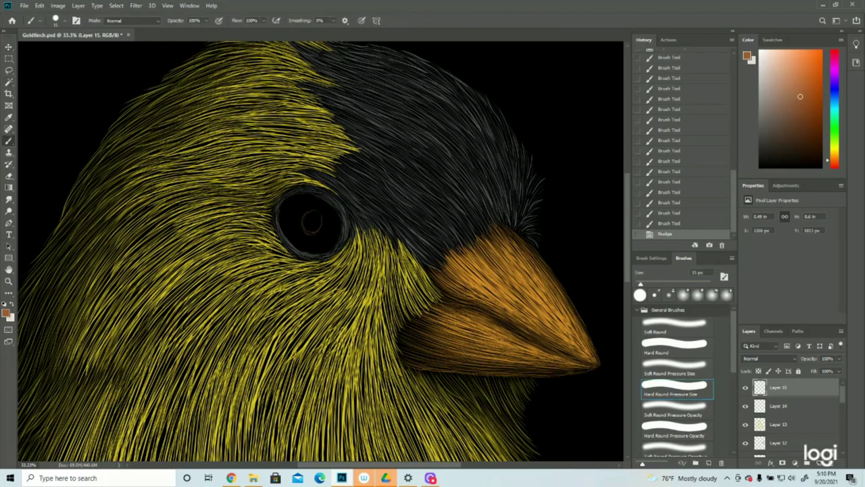
Thicken the pupil outline with curved brown strokes around its sides and just below it.
{"action": "left_click", "coordinate": [9, 281]}
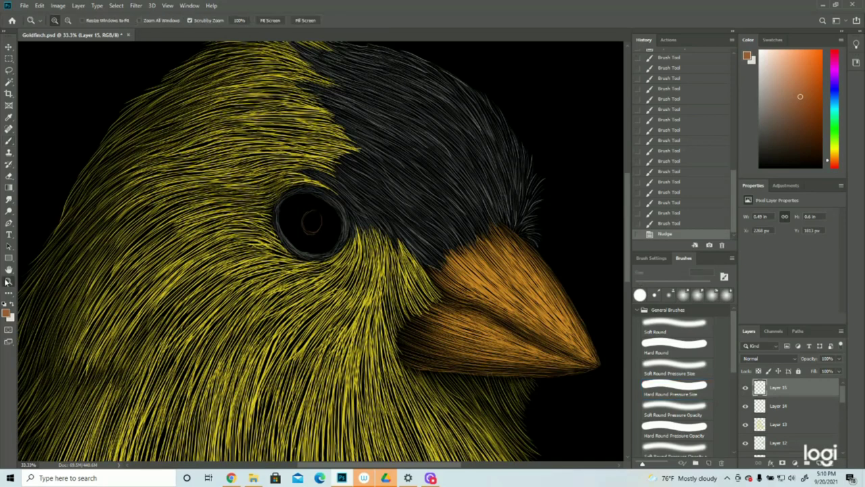
{"action": "left_click", "coordinate": [302, 175]}
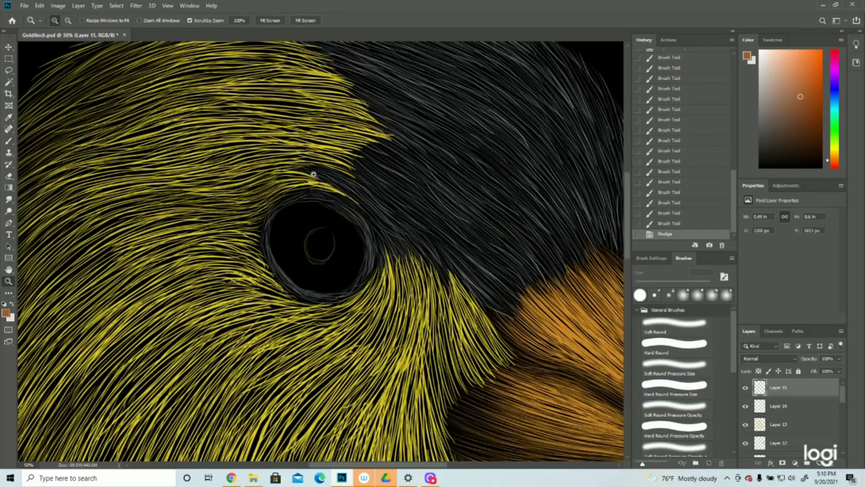
{"action": "left_click", "coordinate": [11, 140]}
{"action": "mouse_move", "coordinate": [310, 233]}
{"action": "left_mouse_down"}
{"action": "mouse_move", "coordinate": [345, 259]}
{"action": "mouse_move", "coordinate": [337, 239]}
{"action": "mouse_move", "coordinate": [323, 262]}
{"action": "mouse_move", "coordinate": [336, 247]}
{"action": "mouse_move", "coordinate": [323, 264]}
{"action": "left_mouse_up"}
{"action": "mouse_move", "coordinate": [305, 236]}
{"action": "left_mouse_down"}
{"action": "mouse_move", "coordinate": [320, 269]}
{"action": "mouse_move", "coordinate": [303, 233]}
{"action": "mouse_move", "coordinate": [314, 261]}
{"action": "mouse_move", "coordinate": [305, 260]}
{"action": "mouse_move", "coordinate": [301, 233]}
{"action": "mouse_move", "coordinate": [302, 267]}
{"action": "mouse_move", "coordinate": [301, 237]}
{"action": "mouse_move", "coordinate": [325, 268]}
{"action": "mouse_move", "coordinate": [294, 249]}
{"action": "mouse_move", "coordinate": [311, 257]}
{"action": "mouse_move", "coordinate": [298, 239]}
{"action": "mouse_move", "coordinate": [300, 261]}
{"action": "mouse_move", "coordinate": [335, 259]}
{"action": "mouse_move", "coordinate": [310, 266]}
{"action": "mouse_move", "coordinate": [337, 262]}
{"action": "left_mouse_up"}
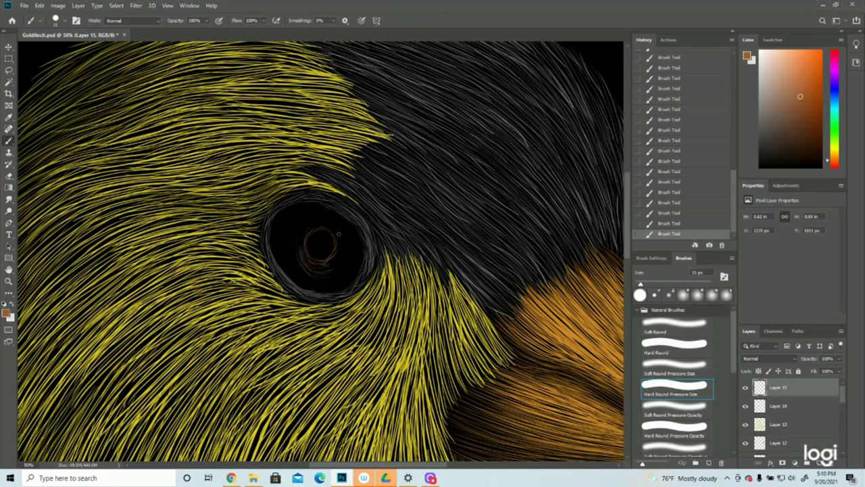
{"action": "left_click_drag", "start_coordinate": [335, 231], "coordinate": [333, 263]}
Build up concentric brown arcs around the pupil, spreading over the rear and upper part of the iris.
{"action": "mouse_move", "coordinate": [302, 221]}
{"action": "left_mouse_down"}
{"action": "mouse_move", "coordinate": [305, 277]}
{"action": "mouse_move", "coordinate": [294, 236]}
{"action": "mouse_move", "coordinate": [317, 284]}
{"action": "mouse_move", "coordinate": [293, 256]}
{"action": "mouse_move", "coordinate": [336, 274]}
{"action": "left_mouse_up"}
{"action": "mouse_move", "coordinate": [306, 238]}
{"action": "left_mouse_down"}
{"action": "mouse_move", "coordinate": [327, 223]}
{"action": "mouse_move", "coordinate": [319, 216]}
{"action": "left_mouse_up"}
{"action": "left_click_drag", "start_coordinate": [289, 235], "coordinate": [292, 251]}
{"action": "mouse_move", "coordinate": [311, 209]}
{"action": "left_mouse_down"}
{"action": "mouse_move", "coordinate": [290, 241]}
{"action": "mouse_move", "coordinate": [301, 217]}
{"action": "mouse_move", "coordinate": [301, 266]}
{"action": "mouse_move", "coordinate": [293, 223]}
{"action": "mouse_move", "coordinate": [296, 258]}
{"action": "left_mouse_up"}
{"action": "left_click_drag", "start_coordinate": [304, 207], "coordinate": [285, 234]}
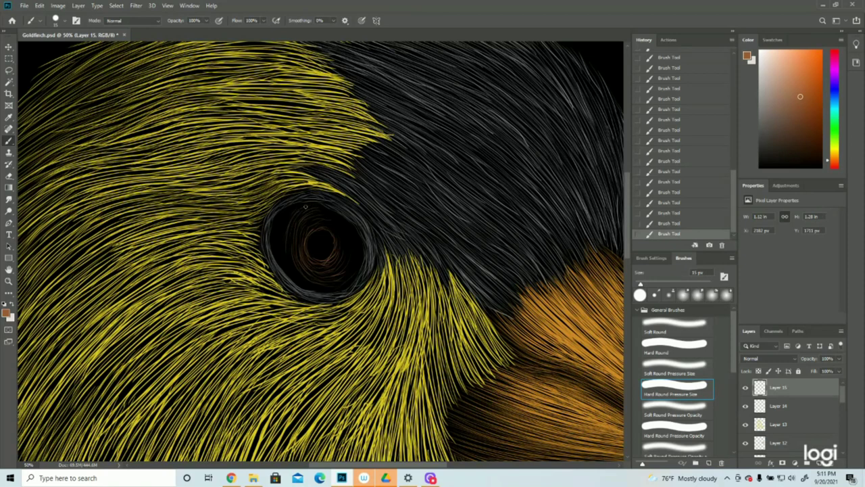
Extend the brown arcs out to the grey eye ring at the bottom, rear and front of the iris.
{"action": "left_click_drag", "start_coordinate": [315, 282], "coordinate": [325, 285]}
{"action": "mouse_move", "coordinate": [284, 220]}
{"action": "left_mouse_down"}
{"action": "mouse_move", "coordinate": [286, 257]}
{"action": "mouse_move", "coordinate": [285, 221]}
{"action": "mouse_move", "coordinate": [306, 284]}
{"action": "mouse_move", "coordinate": [286, 259]}
{"action": "mouse_move", "coordinate": [296, 278]}
{"action": "left_mouse_up"}
{"action": "left_click_drag", "start_coordinate": [284, 215], "coordinate": [284, 265]}
{"action": "left_click_drag", "start_coordinate": [297, 205], "coordinate": [285, 213]}
{"action": "mouse_move", "coordinate": [344, 221]}
{"action": "left_mouse_down"}
{"action": "mouse_move", "coordinate": [360, 251]}
{"action": "mouse_move", "coordinate": [333, 280]}
{"action": "left_mouse_up"}
Switch to the Elliptical Marquee tool for outlining the pupil.
{"action": "left_click", "coordinate": [8, 281]}
{"action": "left_click_drag", "start_coordinate": [337, 236], "coordinate": [298, 244]}
{"action": "left_click_drag", "start_coordinate": [327, 169], "coordinate": [367, 187]}
{"action": "left_click_drag", "start_coordinate": [339, 254], "coordinate": [358, 258]}
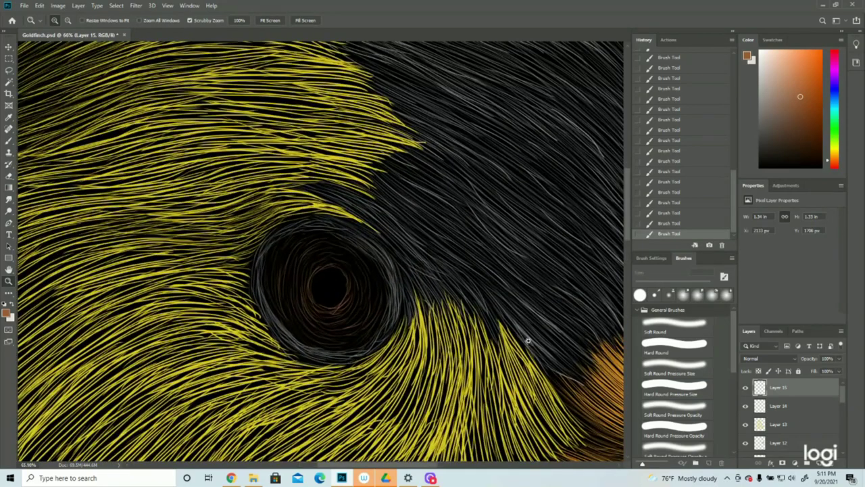
{"action": "left_click", "coordinate": [9, 58]}
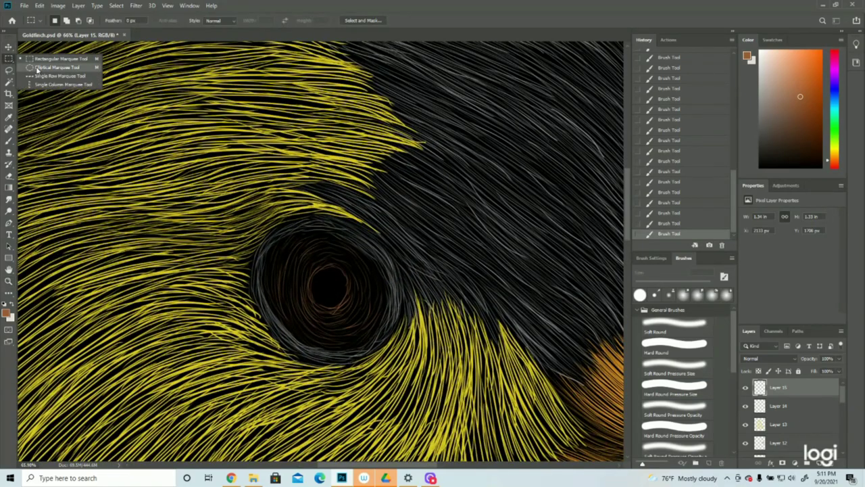
{"action": "left_click", "coordinate": [38, 69]}
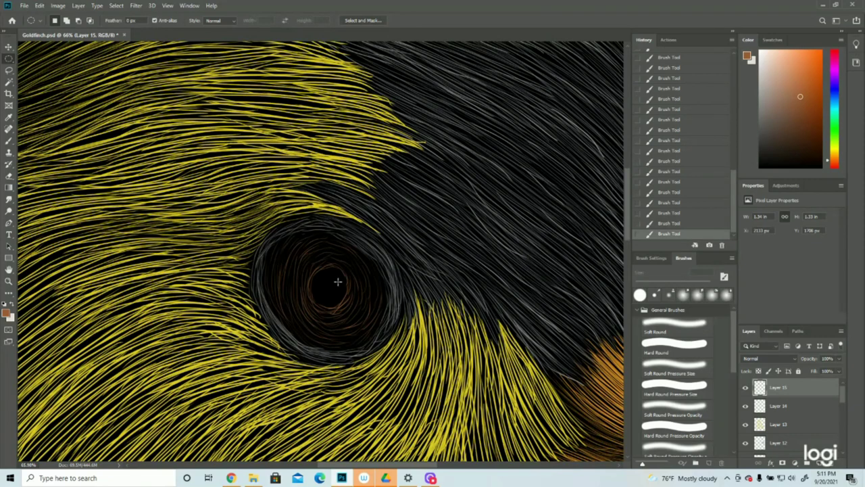
{"action": "left_click_drag", "start_coordinate": [314, 269], "coordinate": [350, 305]}
{"action": "key", "text": "Left"}
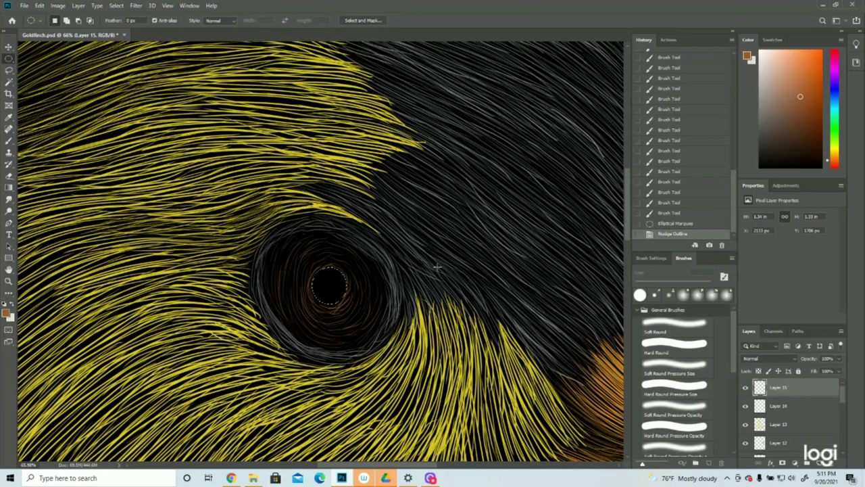
{"action": "key", "text": "ctrl+d"}
Fit an elliptical selection around the pupil, nudging it down and to the right, and clear the brown strokes inside it.
{"action": "left_click_drag", "start_coordinate": [299, 261], "coordinate": [339, 299]}
{"action": "key", "text": "Down"}
{"action": "key", "text": "Right"}
{"action": "key", "text": "Right"}
{"action": "key", "text": "Right"}
{"action": "key", "text": "Right"}
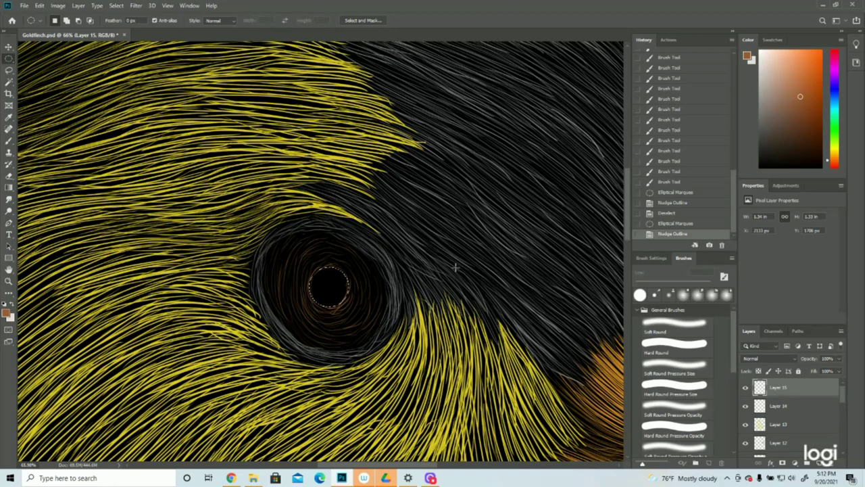
{"action": "key", "text": "Delete"}
{"action": "left_click", "coordinate": [117, 6]}
{"action": "left_click", "coordinate": [120, 24]}
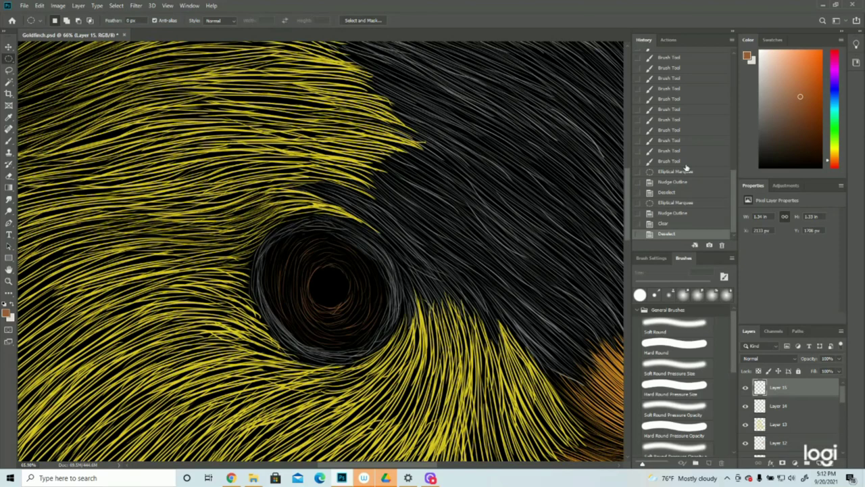
{"action": "left_click", "coordinate": [663, 224]}
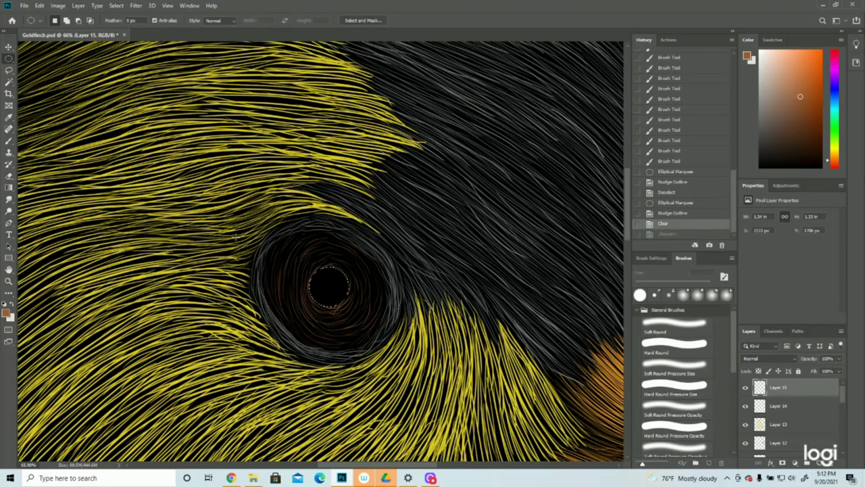
Invert the pupil selection, paint brown strokes around the protected pupil's edge, and deselect.
{"action": "left_click", "coordinate": [116, 5]}
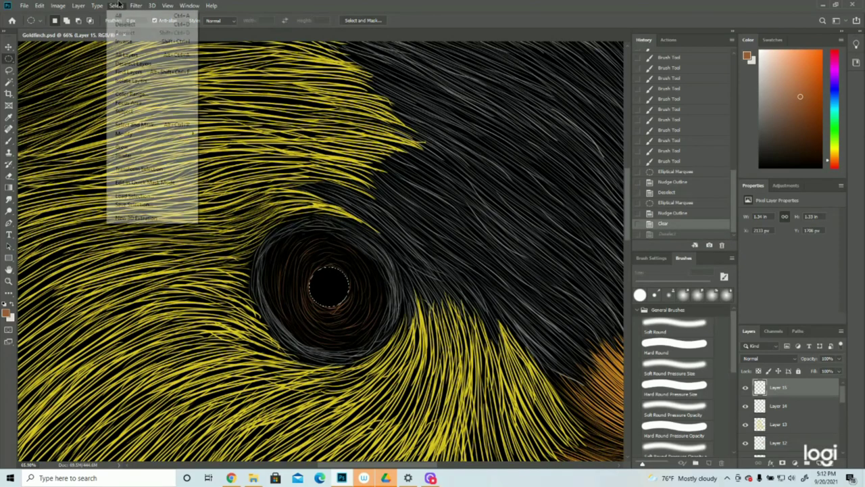
{"action": "left_click", "coordinate": [123, 41]}
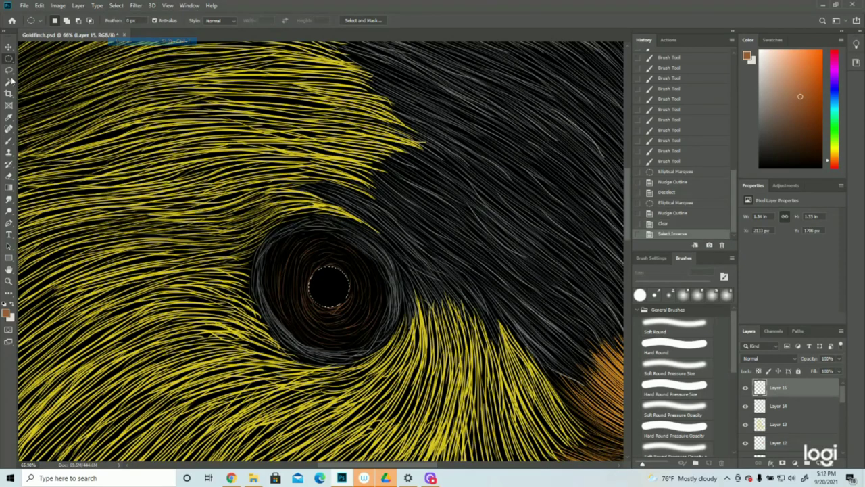
{"action": "left_click", "coordinate": [9, 140]}
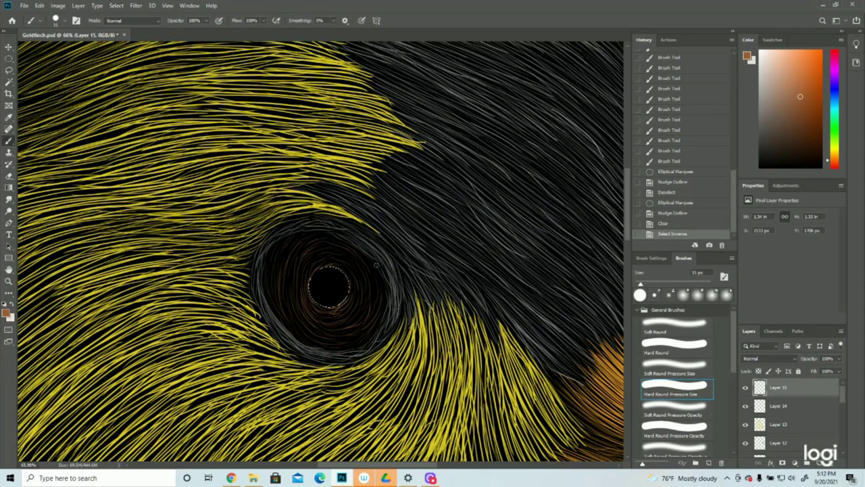
{"action": "mouse_move", "coordinate": [328, 263]}
{"action": "left_mouse_down"}
{"action": "mouse_move", "coordinate": [310, 293]}
{"action": "mouse_move", "coordinate": [309, 273]}
{"action": "mouse_move", "coordinate": [328, 310]}
{"action": "left_mouse_up"}
{"action": "mouse_move", "coordinate": [344, 303]}
{"action": "left_mouse_down"}
{"action": "mouse_move", "coordinate": [310, 302]}
{"action": "mouse_move", "coordinate": [341, 308]}
{"action": "left_mouse_up"}
{"action": "left_click_drag", "start_coordinate": [350, 278], "coordinate": [351, 279]}
{"action": "left_click_drag", "start_coordinate": [351, 279], "coordinate": [350, 292]}
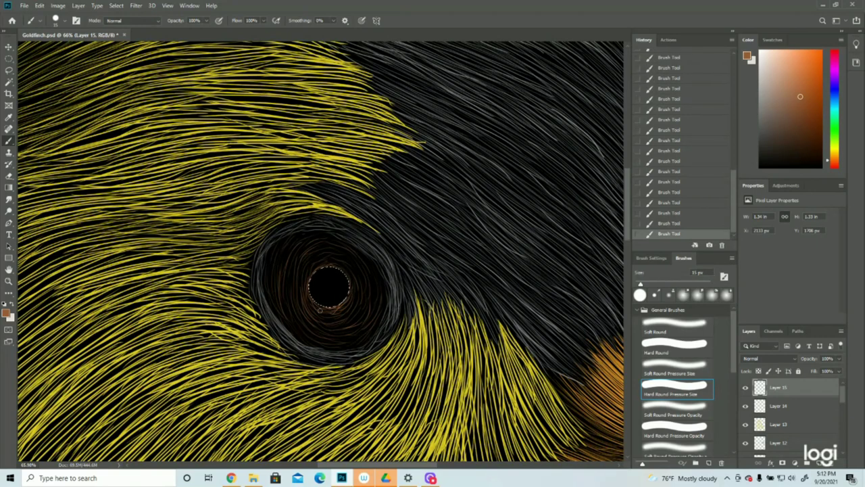
{"action": "left_click", "coordinate": [117, 6]}
{"action": "left_click", "coordinate": [122, 25]}
Add a new layer above the existing iris strokes.
{"action": "left_click", "coordinate": [8, 281]}
{"action": "left_click_drag", "start_coordinate": [315, 254], "coordinate": [266, 252]}
{"action": "left_click_drag", "start_coordinate": [323, 164], "coordinate": [363, 163]}
{"action": "left_click", "coordinate": [819, 463]}
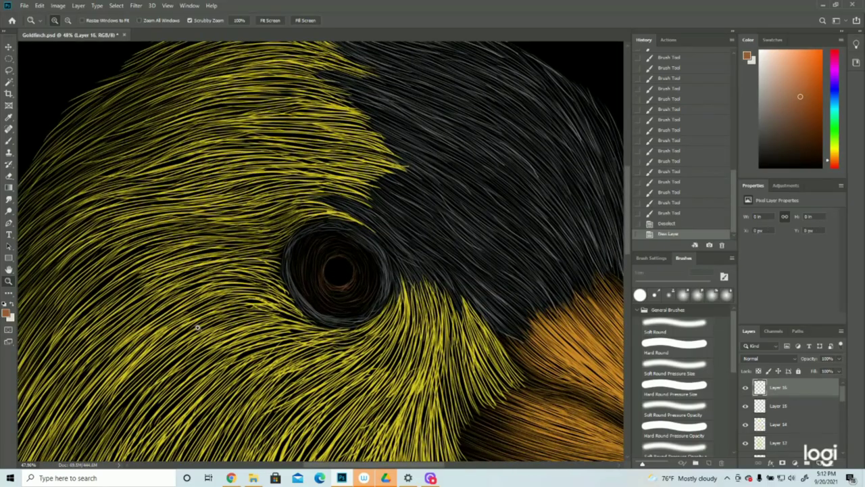
{"action": "left_click_drag", "start_coordinate": [372, 252], "coordinate": [331, 252]}
{"action": "left_click_drag", "start_coordinate": [338, 181], "coordinate": [413, 194]}
{"action": "left_click_drag", "start_coordinate": [312, 268], "coordinate": [309, 266]}
{"action": "scroll", "coordinate": [304, 263], "scroll_direction": "down", "scroll_amount": 2}
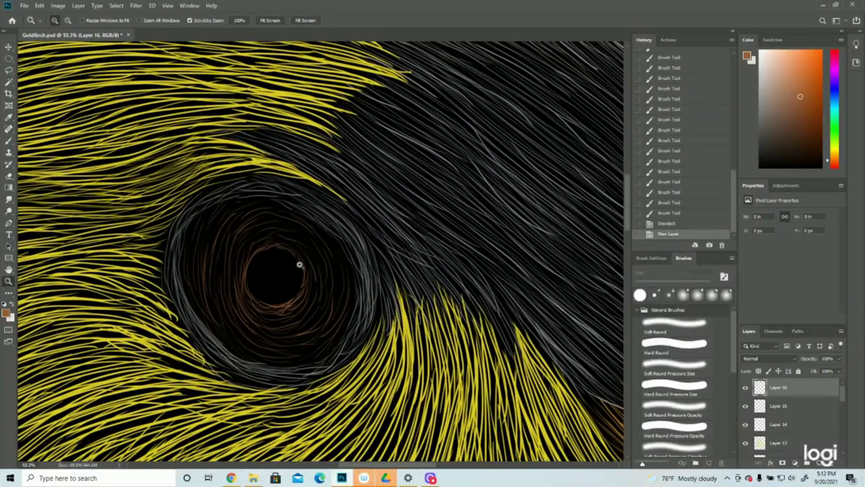
Paint bolder brown strokes along the pupil's rear and lower edge, undoing one stroke and repainting the lower rim.
{"action": "left_click", "coordinate": [9, 141]}
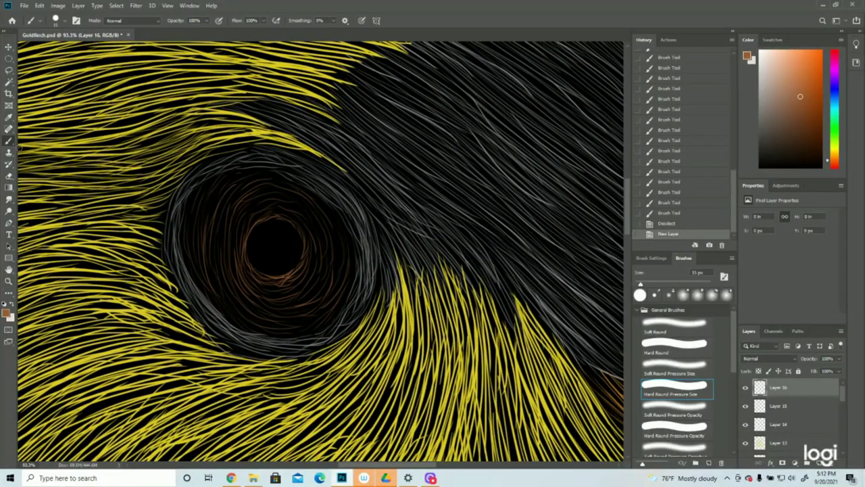
{"action": "mouse_move", "coordinate": [247, 233]}
{"action": "left_mouse_down"}
{"action": "mouse_move", "coordinate": [257, 273]}
{"action": "mouse_move", "coordinate": [269, 259]}
{"action": "mouse_move", "coordinate": [251, 263]}
{"action": "mouse_move", "coordinate": [281, 278]}
{"action": "left_mouse_up"}
{"action": "left_click_drag", "start_coordinate": [266, 274], "coordinate": [283, 279]}
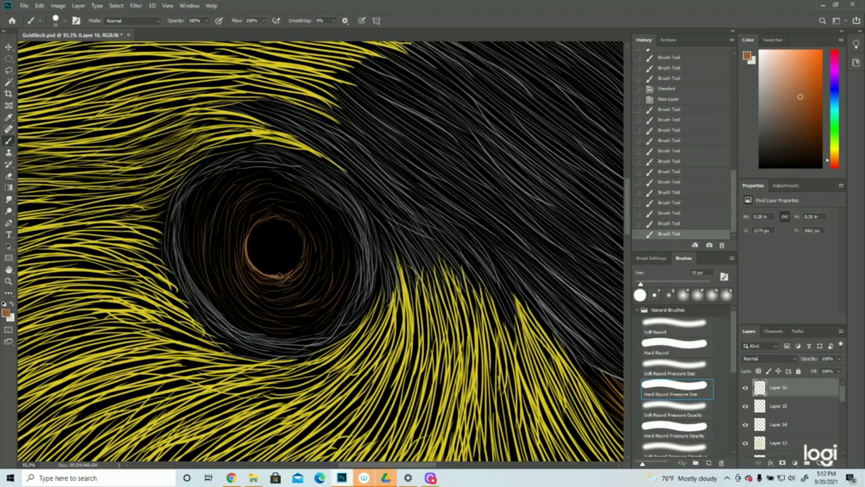
{"action": "left_click", "coordinate": [661, 224]}
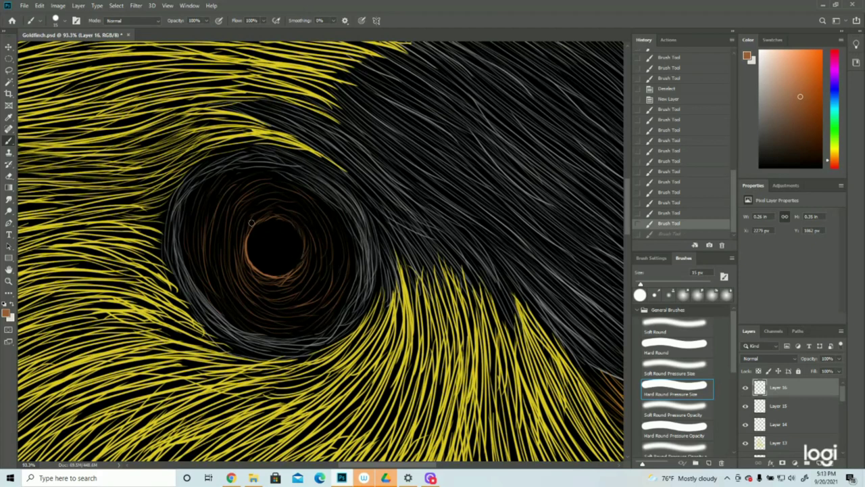
{"action": "left_click_drag", "start_coordinate": [278, 277], "coordinate": [280, 277]}
{"action": "left_click_drag", "start_coordinate": [271, 276], "coordinate": [287, 276]}
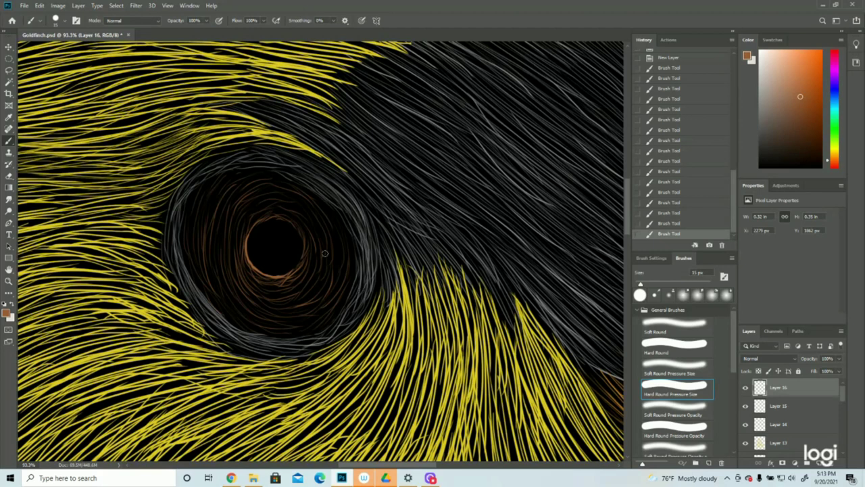
Build a dense patch of curved brown strokes beside the pupil's front edge, curving under its lower corner.
{"action": "left_click_drag", "start_coordinate": [319, 235], "coordinate": [324, 267]}
{"action": "mouse_move", "coordinate": [321, 234]}
{"action": "left_mouse_down"}
{"action": "mouse_move", "coordinate": [319, 276]}
{"action": "mouse_move", "coordinate": [312, 277]}
{"action": "mouse_move", "coordinate": [320, 265]}
{"action": "left_mouse_up"}
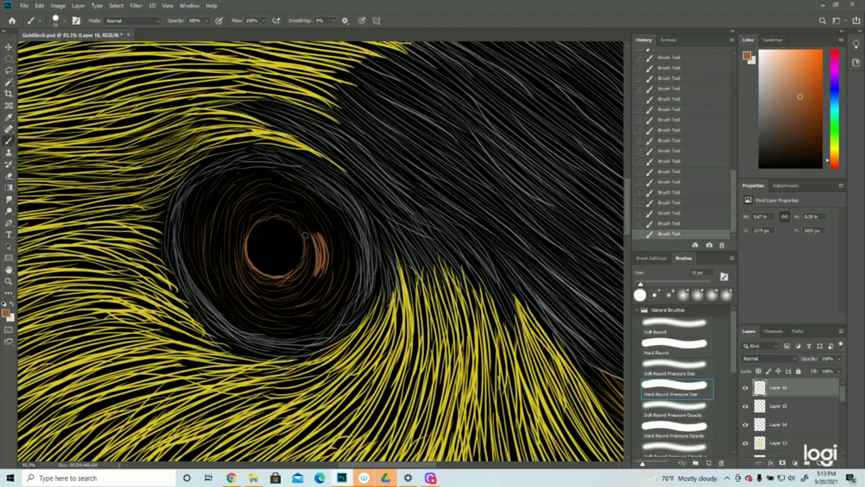
{"action": "left_click_drag", "start_coordinate": [304, 230], "coordinate": [307, 269]}
{"action": "left_click_drag", "start_coordinate": [310, 235], "coordinate": [304, 275]}
{"action": "mouse_move", "coordinate": [314, 248]}
{"action": "left_mouse_down"}
{"action": "mouse_move", "coordinate": [304, 275]}
{"action": "mouse_move", "coordinate": [311, 268]}
{"action": "mouse_move", "coordinate": [292, 287]}
{"action": "mouse_move", "coordinate": [270, 277]}
{"action": "mouse_move", "coordinate": [292, 277]}
{"action": "mouse_move", "coordinate": [313, 245]}
{"action": "mouse_move", "coordinate": [284, 287]}
{"action": "mouse_move", "coordinate": [314, 257]}
{"action": "mouse_move", "coordinate": [290, 286]}
{"action": "left_mouse_up"}
Extend the curved brown strokes across the front of the iris towards the grey eye ring.
{"action": "left_click_drag", "start_coordinate": [349, 236], "coordinate": [350, 279]}
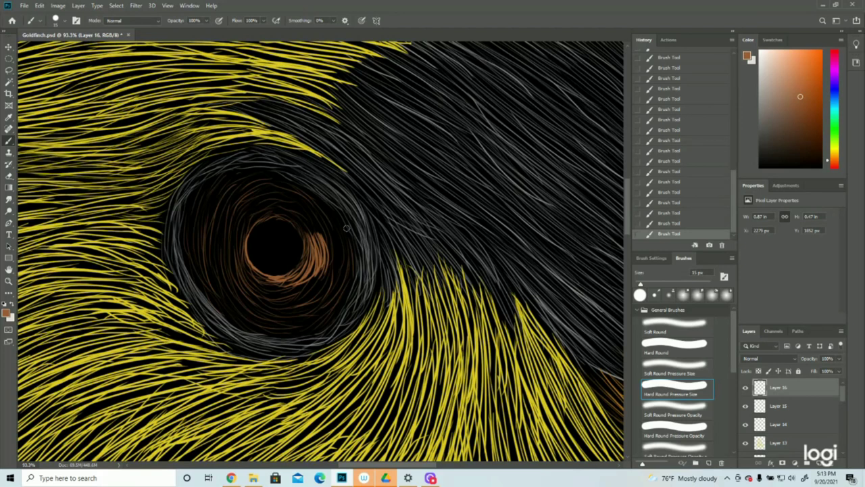
{"action": "mouse_move", "coordinate": [352, 243]}
{"action": "left_mouse_down"}
{"action": "mouse_move", "coordinate": [353, 278]}
{"action": "mouse_move", "coordinate": [339, 301]}
{"action": "left_mouse_up"}
{"action": "left_click_drag", "start_coordinate": [351, 269], "coordinate": [335, 313]}
{"action": "left_click_drag", "start_coordinate": [346, 242], "coordinate": [343, 289]}
{"action": "mouse_move", "coordinate": [341, 234]}
{"action": "left_mouse_down"}
{"action": "mouse_move", "coordinate": [336, 288]}
{"action": "mouse_move", "coordinate": [340, 238]}
{"action": "mouse_move", "coordinate": [332, 281]}
{"action": "mouse_move", "coordinate": [336, 236]}
{"action": "mouse_move", "coordinate": [332, 244]}
{"action": "mouse_move", "coordinate": [335, 289]}
{"action": "mouse_move", "coordinate": [336, 258]}
{"action": "mouse_move", "coordinate": [329, 238]}
{"action": "mouse_move", "coordinate": [328, 280]}
{"action": "mouse_move", "coordinate": [326, 232]}
{"action": "mouse_move", "coordinate": [321, 237]}
{"action": "mouse_move", "coordinate": [323, 288]}
{"action": "left_mouse_up"}
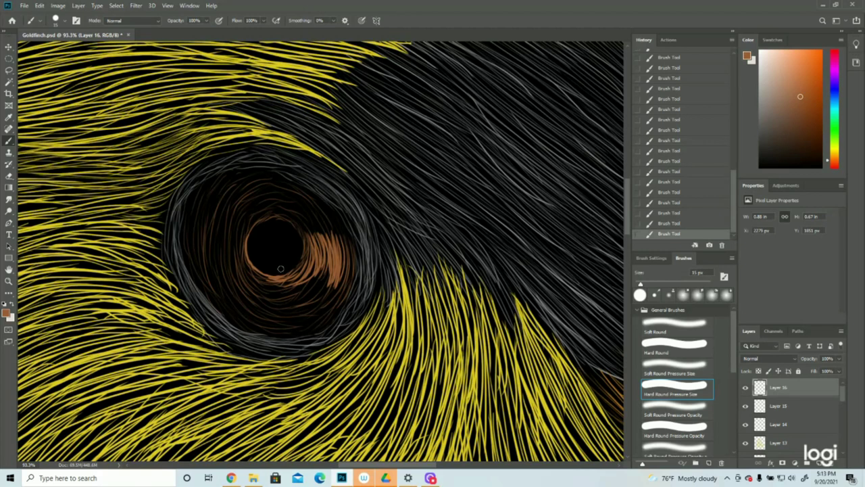
Fill the iris directly below the pupil and its lower front area with dense curved brown strokes.
{"action": "mouse_move", "coordinate": [278, 284]}
{"action": "left_mouse_down"}
{"action": "mouse_move", "coordinate": [255, 297]}
{"action": "mouse_move", "coordinate": [300, 302]}
{"action": "mouse_move", "coordinate": [289, 313]}
{"action": "mouse_move", "coordinate": [252, 309]}
{"action": "mouse_move", "coordinate": [309, 313]}
{"action": "mouse_move", "coordinate": [259, 320]}
{"action": "mouse_move", "coordinate": [314, 309]}
{"action": "mouse_move", "coordinate": [327, 284]}
{"action": "left_mouse_up"}
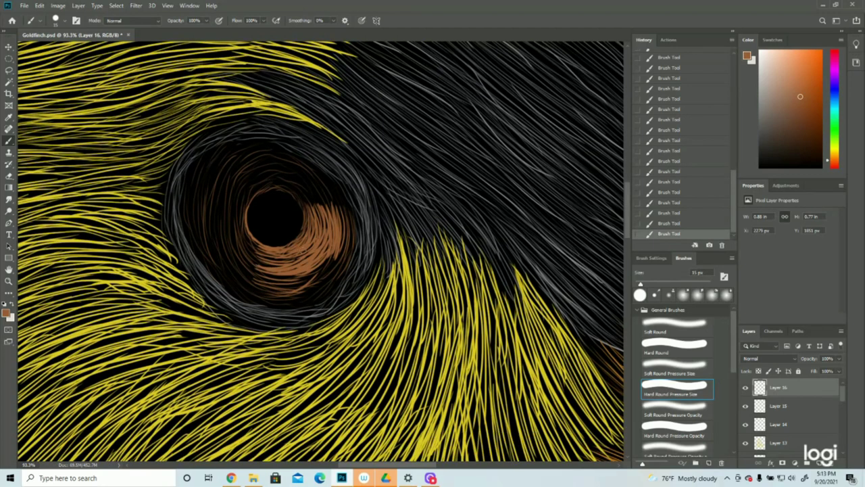
{"action": "left_click_drag", "start_coordinate": [255, 263], "coordinate": [297, 261]}
{"action": "left_click_drag", "start_coordinate": [254, 255], "coordinate": [279, 260]}
{"action": "mouse_move", "coordinate": [252, 246]}
{"action": "left_mouse_down"}
{"action": "mouse_move", "coordinate": [277, 256]}
{"action": "mouse_move", "coordinate": [262, 262]}
{"action": "left_mouse_up"}
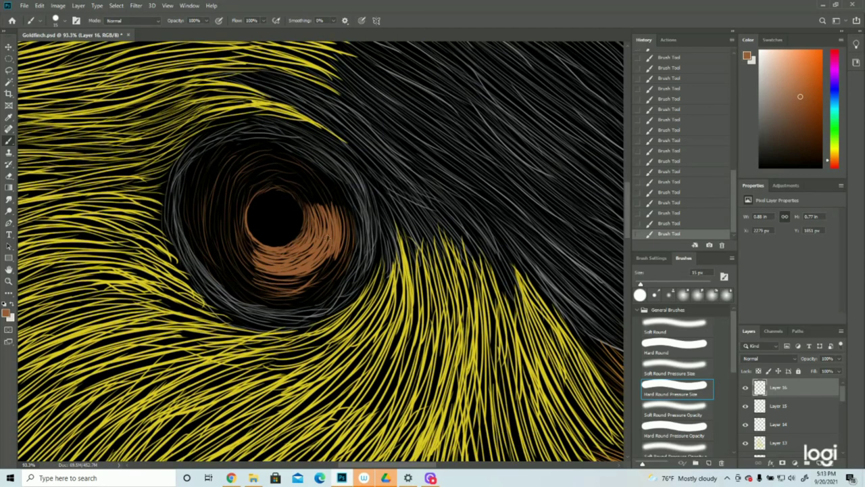
{"action": "mouse_move", "coordinate": [341, 210]}
{"action": "left_mouse_down"}
{"action": "mouse_move", "coordinate": [331, 255]}
{"action": "mouse_move", "coordinate": [339, 211]}
{"action": "mouse_move", "coordinate": [339, 238]}
{"action": "mouse_move", "coordinate": [320, 269]}
{"action": "left_mouse_up"}
{"action": "left_click_drag", "start_coordinate": [334, 254], "coordinate": [307, 274]}
{"action": "left_click_drag", "start_coordinate": [329, 256], "coordinate": [311, 272]}
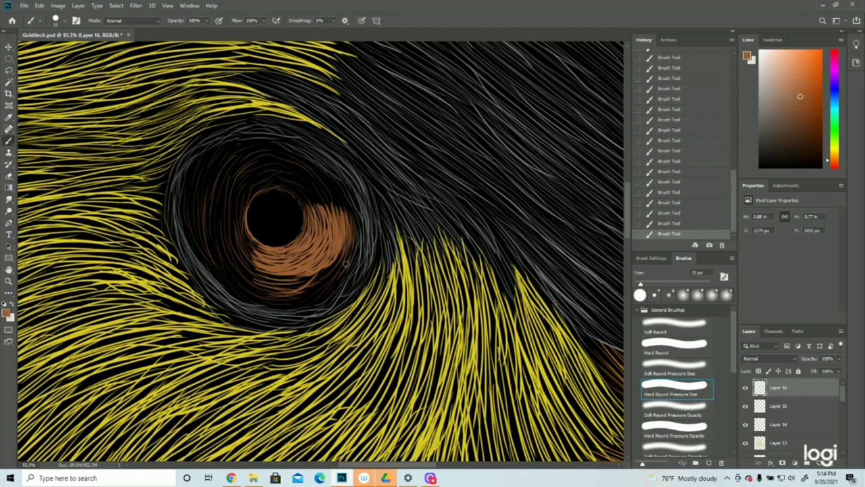
Continue the dense brown strokes through the lowest part of the iris down to the grey ring.
{"action": "mouse_move", "coordinate": [306, 282]}
{"action": "left_mouse_down"}
{"action": "mouse_move", "coordinate": [341, 252]}
{"action": "mouse_move", "coordinate": [251, 275]}
{"action": "left_mouse_up"}
{"action": "left_click_drag", "start_coordinate": [314, 294], "coordinate": [255, 301]}
{"action": "left_click_drag", "start_coordinate": [350, 253], "coordinate": [297, 303]}
{"action": "left_click_drag", "start_coordinate": [279, 303], "coordinate": [248, 294]}
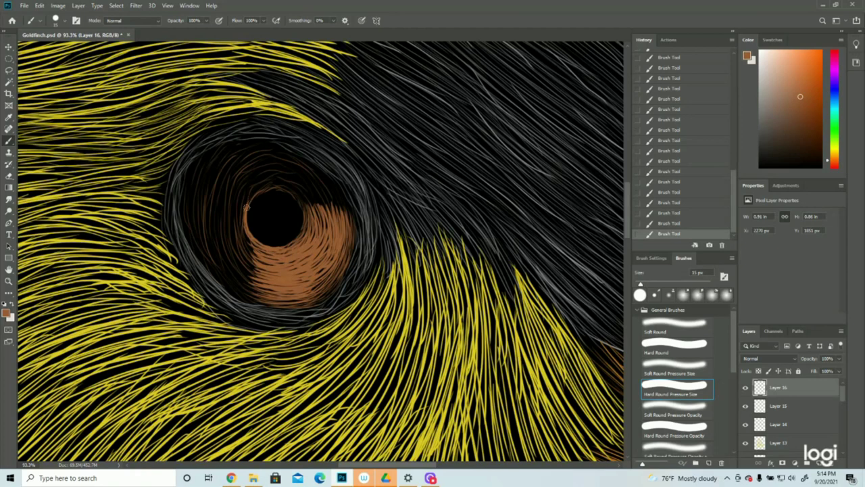
Paint curved brown strokes over the rear of the iris, working outward from the pupil to the grey ring.
{"action": "left_click_drag", "start_coordinate": [244, 227], "coordinate": [256, 249]}
{"action": "left_click_drag", "start_coordinate": [244, 237], "coordinate": [257, 256]}
{"action": "left_click_drag", "start_coordinate": [248, 196], "coordinate": [255, 257]}
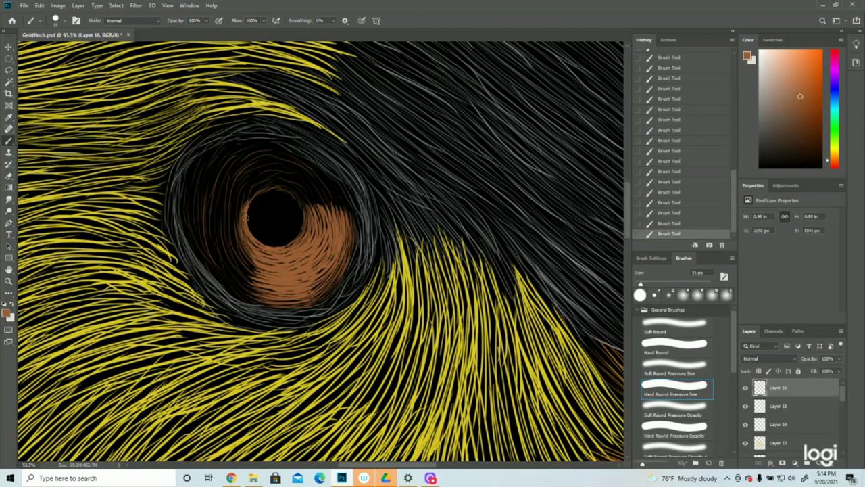
{"action": "left_click_drag", "start_coordinate": [236, 208], "coordinate": [255, 269]}
{"action": "mouse_move", "coordinate": [239, 215]}
{"action": "left_mouse_down"}
{"action": "mouse_move", "coordinate": [254, 271]}
{"action": "mouse_move", "coordinate": [241, 242]}
{"action": "mouse_move", "coordinate": [252, 269]}
{"action": "mouse_move", "coordinate": [249, 258]}
{"action": "mouse_move", "coordinate": [238, 291]}
{"action": "left_mouse_up"}
{"action": "left_click_drag", "start_coordinate": [239, 190], "coordinate": [209, 278]}
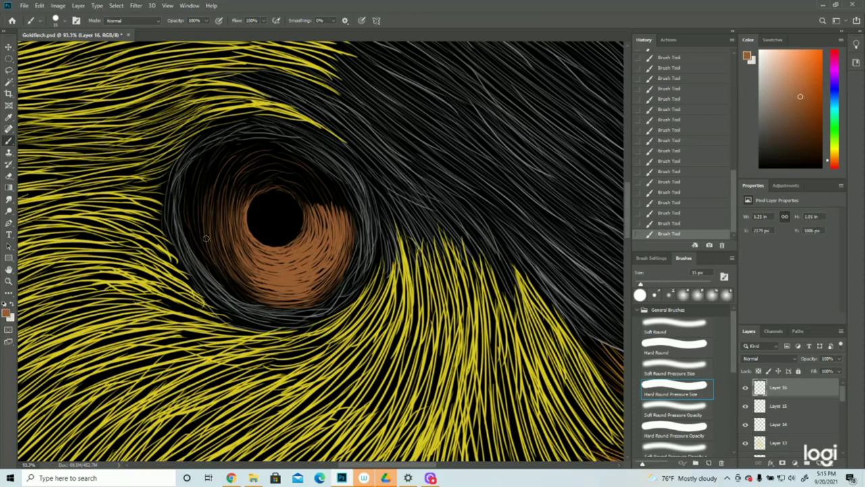
{"action": "left_click_drag", "start_coordinate": [196, 196], "coordinate": [237, 301]}
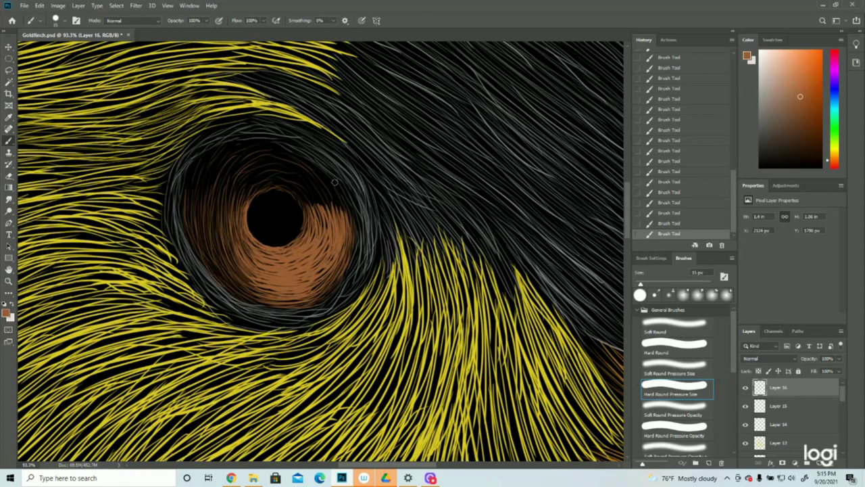
Add finer brown arcs across the upper part of the iris, from its front edge over to the rear.
{"action": "left_click_drag", "start_coordinate": [316, 169], "coordinate": [342, 207]}
{"action": "left_click_drag", "start_coordinate": [290, 185], "coordinate": [328, 211]}
{"action": "left_click_drag", "start_coordinate": [279, 182], "coordinate": [253, 189]}
{"action": "left_click_drag", "start_coordinate": [244, 152], "coordinate": [218, 191]}
{"action": "left_click_drag", "start_coordinate": [190, 169], "coordinate": [185, 200]}
{"action": "mouse_move", "coordinate": [273, 165]}
{"action": "left_mouse_down"}
{"action": "mouse_move", "coordinate": [311, 181]}
{"action": "mouse_move", "coordinate": [355, 180]}
{"action": "left_mouse_up"}
Add another curved brown stroke to the lower rear part of the iris.
{"action": "key", "text": "z"}
{"action": "key", "text": "ctrl+0"}
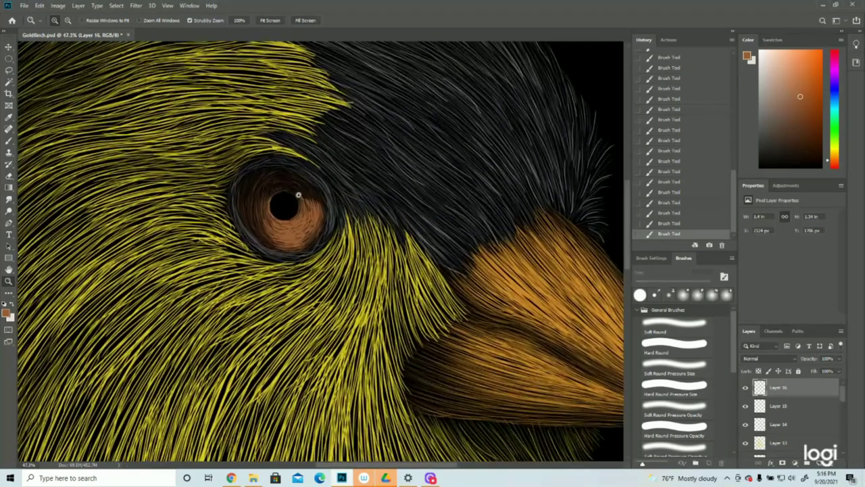
{"action": "left_click", "coordinate": [10, 141]}
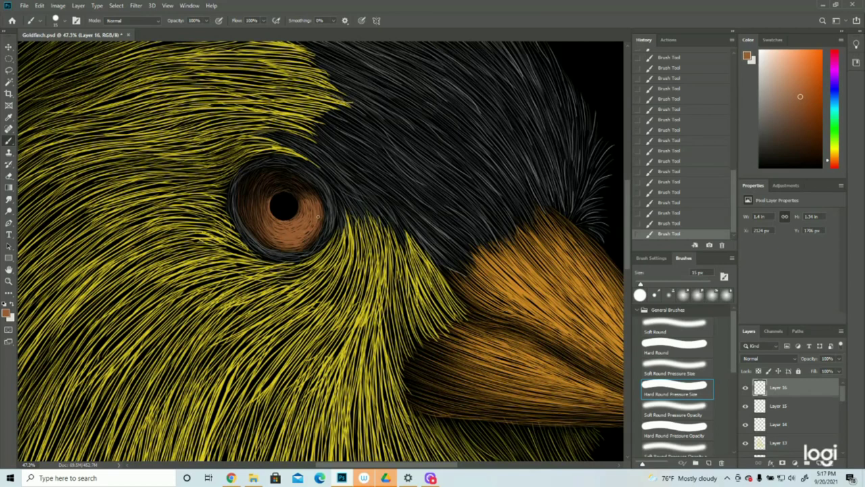
{"action": "left_click_drag", "start_coordinate": [260, 210], "coordinate": [271, 245]}
Add another new layer and set the foreground colour to light cream e6dcd2.
{"action": "left_click", "coordinate": [8, 281]}
{"action": "left_click", "coordinate": [376, 223]}
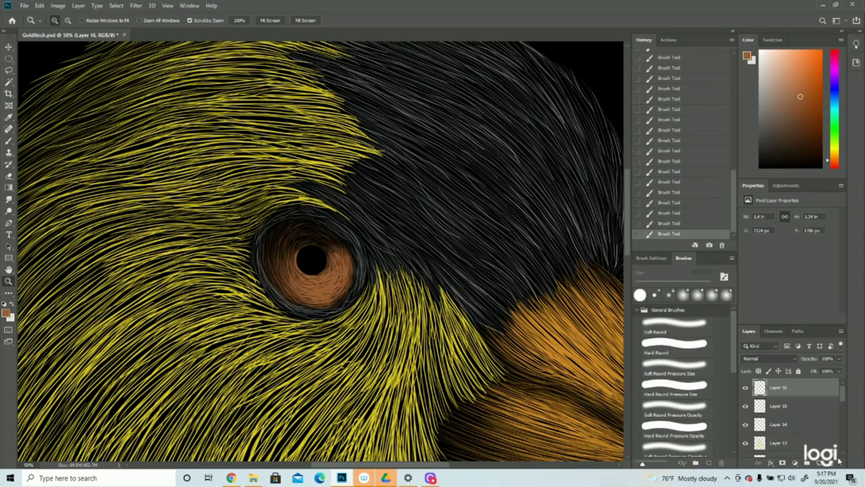
{"action": "left_click", "coordinate": [820, 463]}
{"action": "left_click", "coordinate": [7, 311]}
{"action": "left_click", "coordinate": [12, 317]}
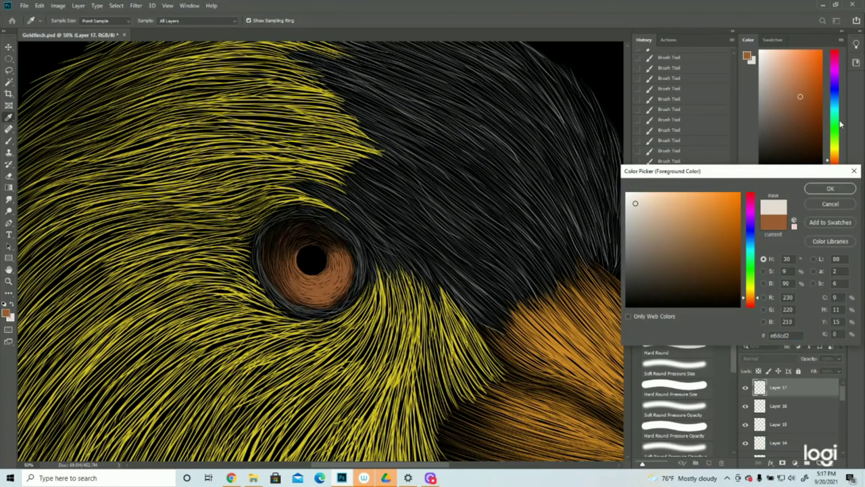
{"action": "left_click", "coordinate": [830, 190]}
Fill a small elliptical selection about 0.2 in wide at the pupil's front edge as a light highlight, and deselect.
{"action": "left_click", "coordinate": [9, 58]}
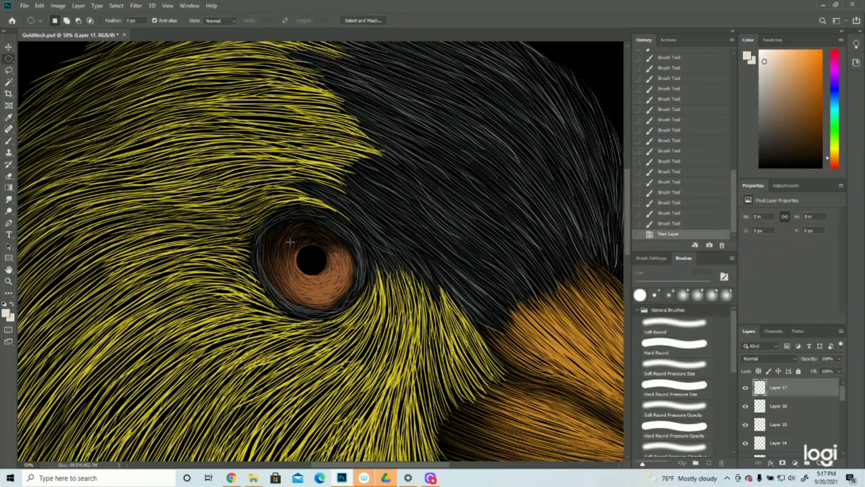
{"action": "mouse_move", "coordinate": [317, 253]}
{"action": "left_mouse_down"}
{"action": "mouse_move", "coordinate": [331, 267]}
{"action": "mouse_move", "coordinate": [324, 248]}
{"action": "mouse_move", "coordinate": [338, 231]}
{"action": "mouse_move", "coordinate": [330, 262]}
{"action": "left_mouse_up"}
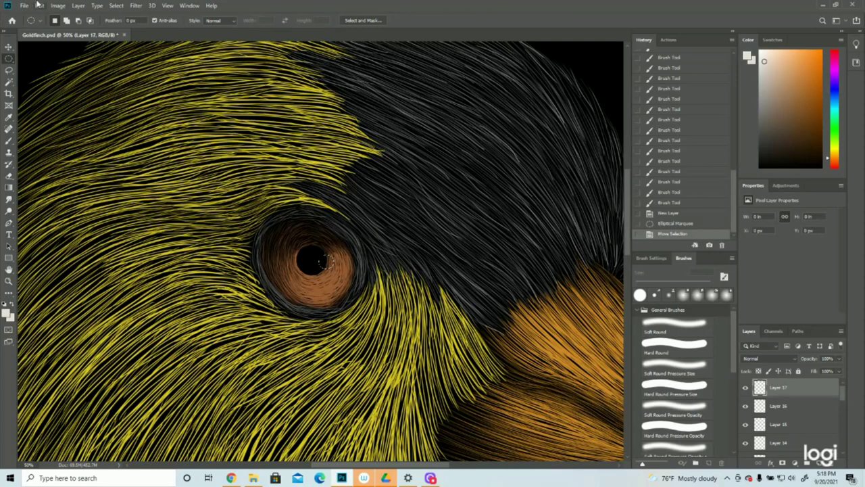
{"action": "left_click", "coordinate": [39, 5]}
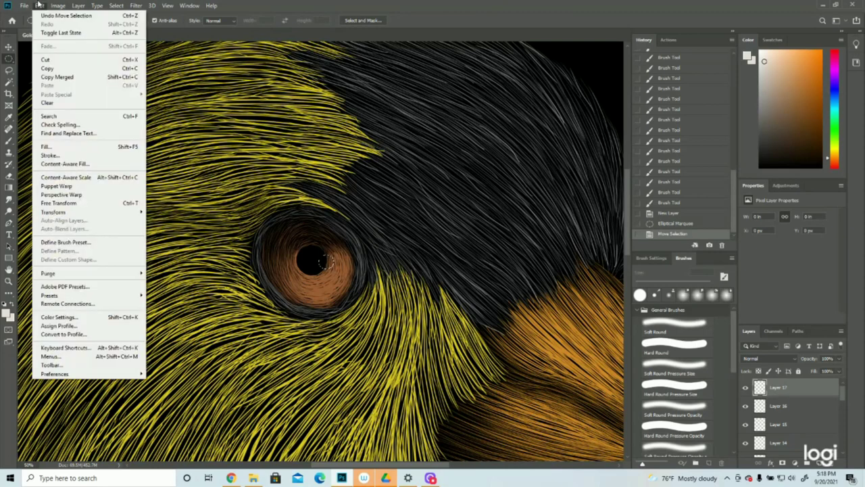
{"action": "left_click", "coordinate": [44, 148]}
{"action": "left_click", "coordinate": [443, 122]}
{"action": "left_click", "coordinate": [436, 128]}
{"action": "left_click", "coordinate": [488, 127]}
{"action": "left_click", "coordinate": [116, 5]}
{"action": "left_click", "coordinate": [126, 23]}
Zoom out to examine the whole goldfinch portrait with the eye highlight.
{"action": "left_click", "coordinate": [8, 281]}
{"action": "left_click", "coordinate": [338, 234], "text": "alt"}
{"action": "left_click", "coordinate": [337, 233], "text": "alt"}
{"action": "left_click", "coordinate": [337, 236], "text": "alt"}
{"action": "left_click", "coordinate": [338, 236], "text": "alt"}
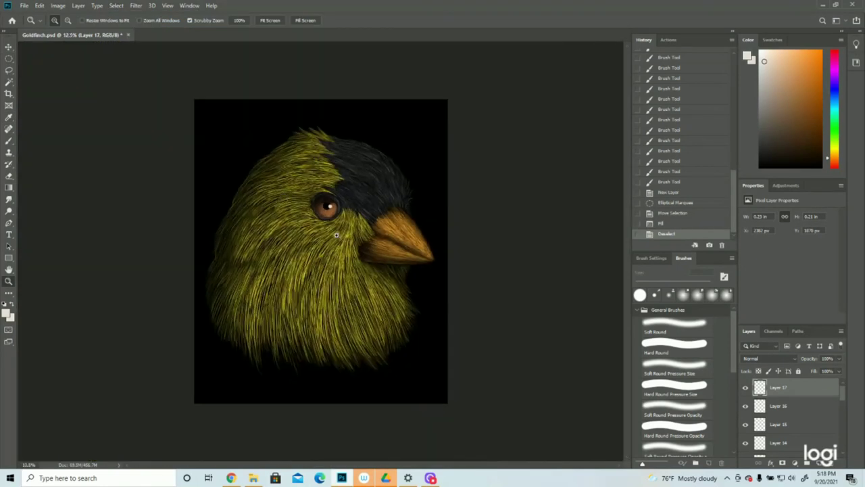
Save the document and add another new layer above the eye highlight layer.
{"action": "left_click", "coordinate": [389, 205]}
{"action": "left_click", "coordinate": [414, 144]}
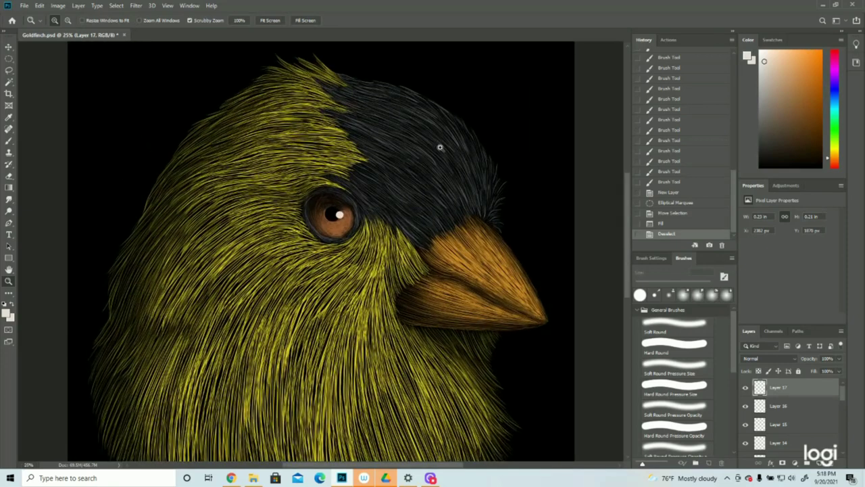
{"action": "left_click", "coordinate": [24, 5]}
{"action": "left_click", "coordinate": [32, 99]}
{"action": "left_click", "coordinate": [818, 463]}
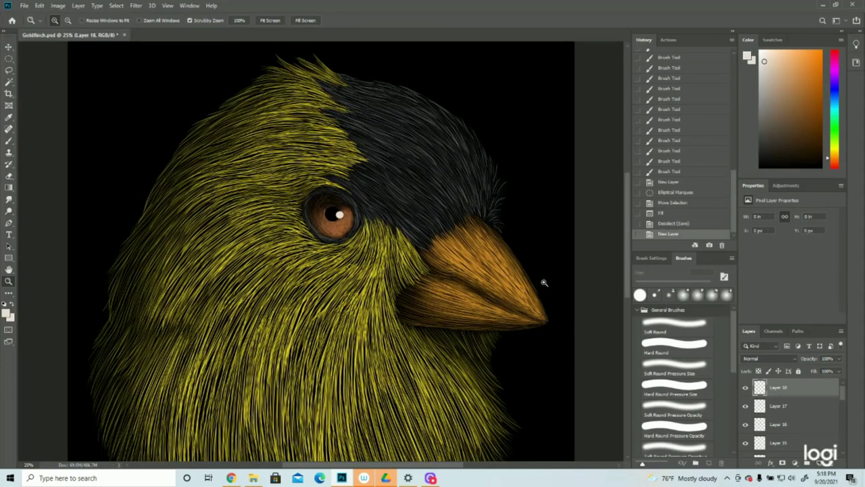
Brush fine cream highlight strokes along the ridge of the upper beak down to its tip, using the 15 px Hard Round Pressure Size brush.
{"action": "left_click", "coordinate": [544, 282]}
{"action": "left_click", "coordinate": [9, 140]}
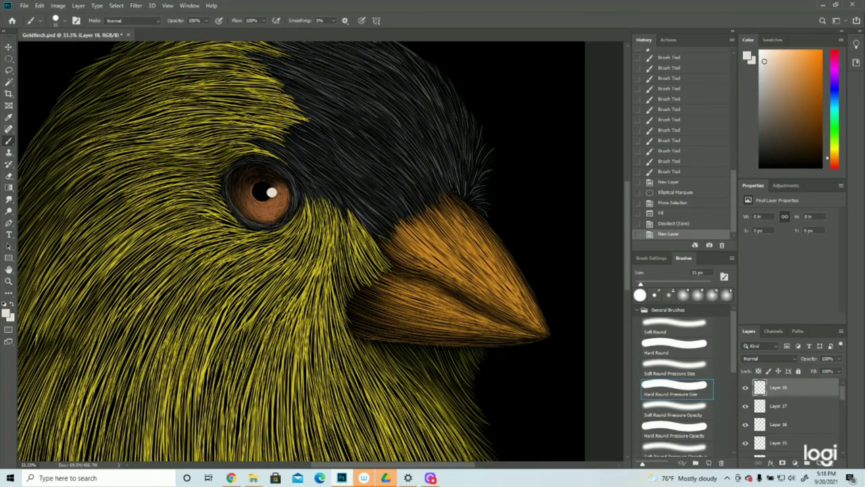
{"action": "left_click_drag", "start_coordinate": [444, 222], "coordinate": [467, 250]}
{"action": "left_click_drag", "start_coordinate": [449, 223], "coordinate": [497, 271]}
{"action": "left_click_drag", "start_coordinate": [473, 244], "coordinate": [512, 290]}
{"action": "left_click_drag", "start_coordinate": [493, 269], "coordinate": [544, 333]}
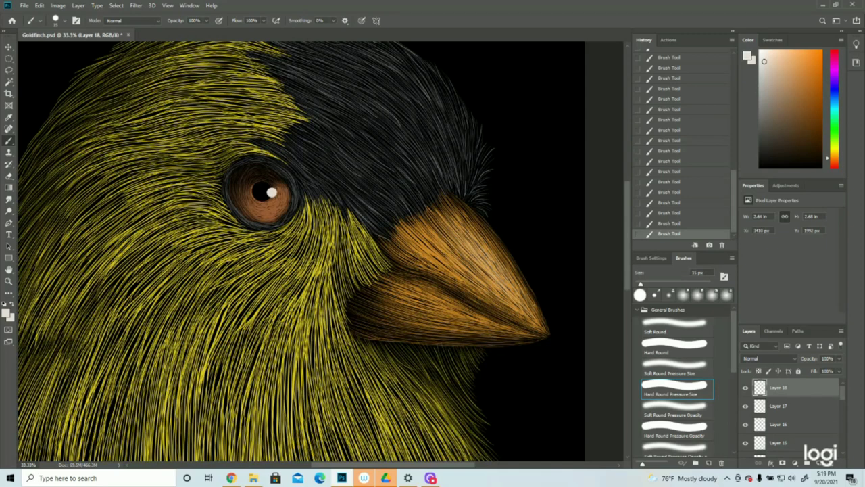
Add another new layer and sample the bright feather yellow ddcb26 as the foreground colour.
{"action": "left_click", "coordinate": [8, 281]}
{"action": "left_click_drag", "start_coordinate": [329, 263], "coordinate": [293, 269]}
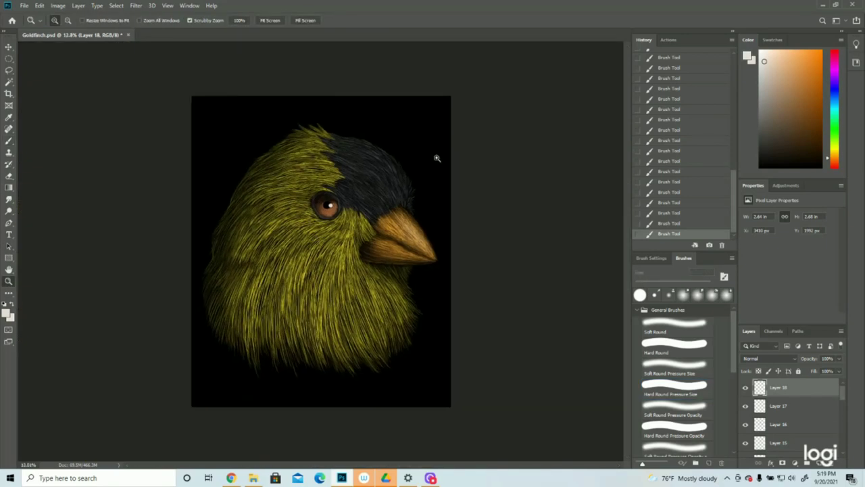
{"action": "left_click", "coordinate": [436, 157]}
{"action": "left_click", "coordinate": [820, 463]}
{"action": "left_click", "coordinate": [372, 219]}
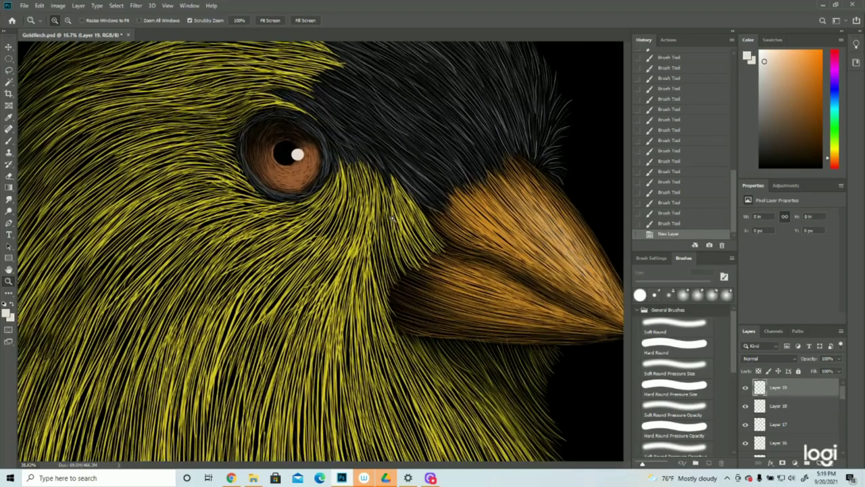
{"action": "left_click_drag", "start_coordinate": [231, 70], "coordinate": [354, 155]}
{"action": "scroll", "coordinate": [354, 156], "scroll_direction": "up", "scroll_amount": 5}
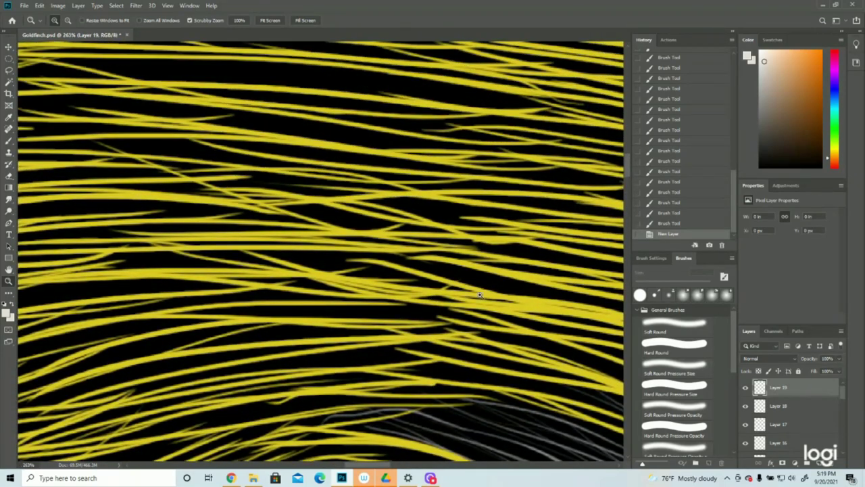
{"action": "left_click_drag", "start_coordinate": [482, 295], "coordinate": [549, 311]}
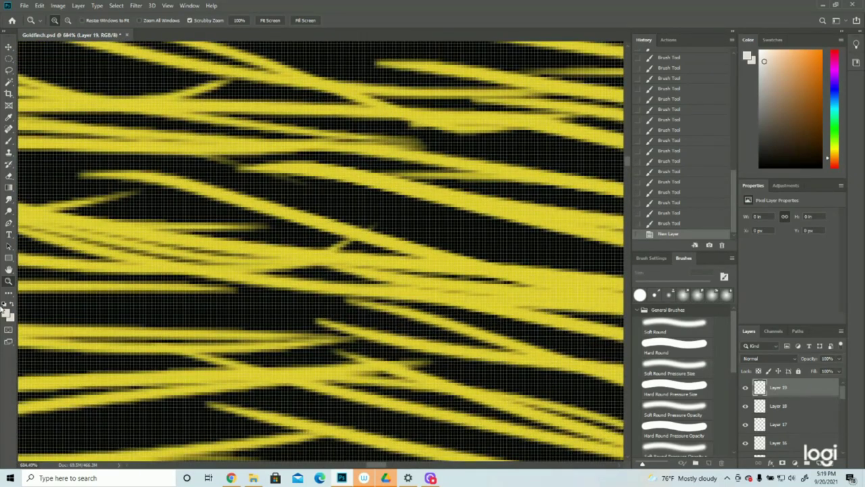
{"action": "left_click", "coordinate": [7, 312]}
{"action": "left_click", "coordinate": [565, 280]}
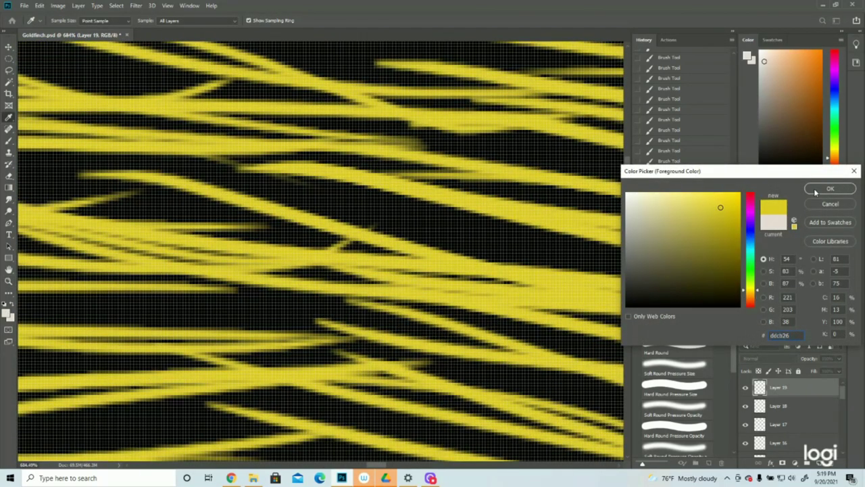
{"action": "left_click", "coordinate": [817, 191]}
Brush fine 15 px yellow feather strokes over the edge of the black cap just above the eye.
{"action": "left_click_drag", "start_coordinate": [348, 218], "coordinate": [235, 210]}
{"action": "left_click_drag", "start_coordinate": [349, 124], "coordinate": [416, 131]}
{"action": "left_click", "coordinate": [6, 143]}
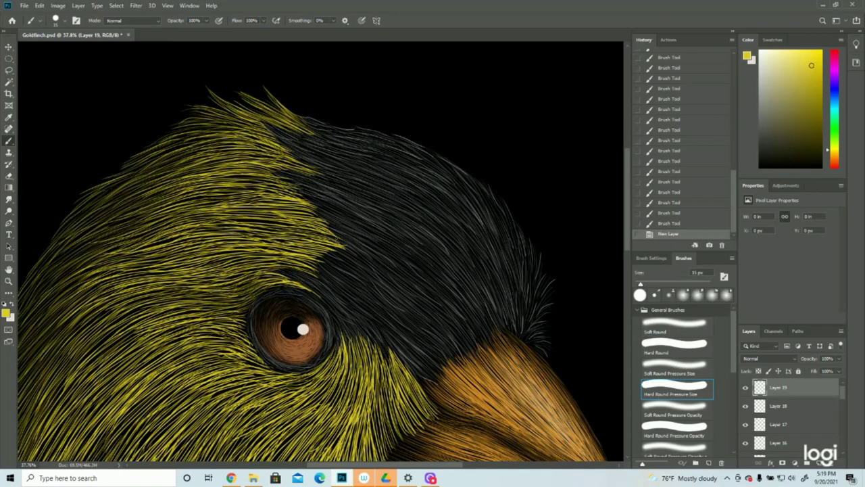
{"action": "left_click_drag", "start_coordinate": [349, 248], "coordinate": [315, 239]}
{"action": "mouse_move", "coordinate": [347, 249]}
{"action": "left_mouse_down"}
{"action": "mouse_move", "coordinate": [315, 246]}
{"action": "mouse_move", "coordinate": [316, 236]}
{"action": "left_mouse_up"}
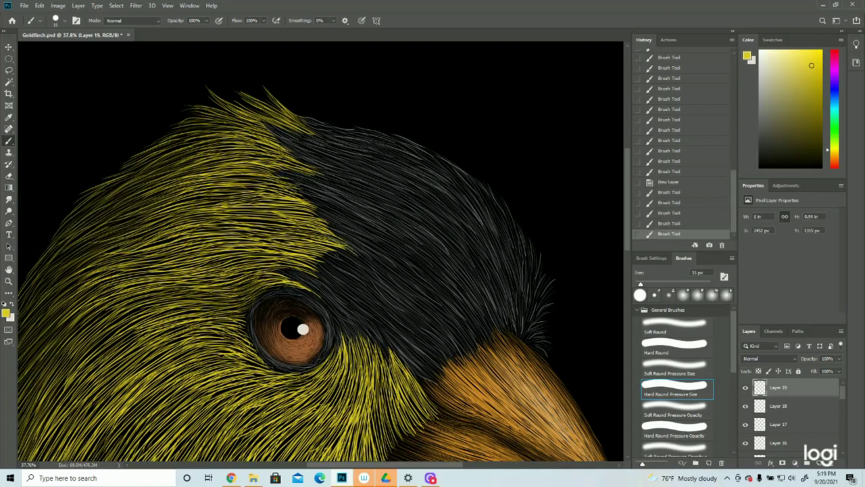
{"action": "left_click_drag", "start_coordinate": [358, 257], "coordinate": [330, 245]}
{"action": "left_click_drag", "start_coordinate": [356, 255], "coordinate": [331, 244]}
{"action": "left_click_drag", "start_coordinate": [324, 277], "coordinate": [302, 268]}
{"action": "mouse_move", "coordinate": [322, 277]}
{"action": "left_mouse_down"}
{"action": "mouse_move", "coordinate": [297, 260]}
{"action": "mouse_move", "coordinate": [304, 262]}
{"action": "mouse_move", "coordinate": [266, 269]}
{"action": "mouse_move", "coordinate": [282, 266]}
{"action": "left_mouse_up"}
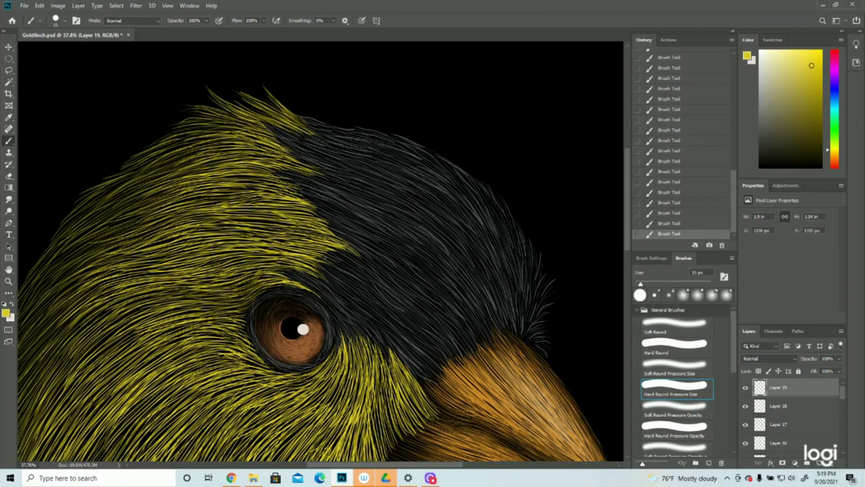
Continue the yellow feather strokes up the boundary of the black cap to the crown.
{"action": "mouse_move", "coordinate": [326, 221]}
{"action": "left_mouse_down"}
{"action": "mouse_move", "coordinate": [311, 201]}
{"action": "mouse_move", "coordinate": [326, 206]}
{"action": "mouse_move", "coordinate": [255, 165]}
{"action": "left_mouse_up"}
{"action": "left_click_drag", "start_coordinate": [307, 179], "coordinate": [282, 170]}
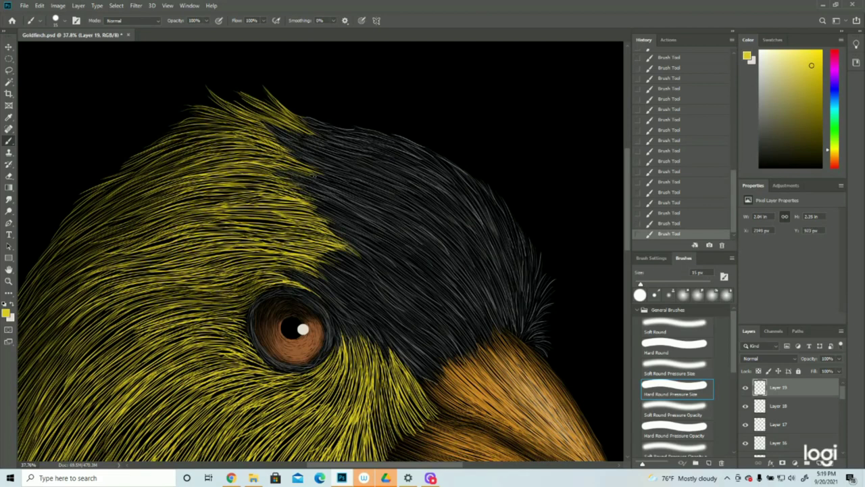
{"action": "mouse_move", "coordinate": [332, 178]}
{"action": "left_mouse_down"}
{"action": "mouse_move", "coordinate": [287, 161]}
{"action": "mouse_move", "coordinate": [287, 151]}
{"action": "mouse_move", "coordinate": [304, 153]}
{"action": "left_mouse_up"}
{"action": "mouse_move", "coordinate": [264, 123]}
{"action": "left_mouse_down"}
{"action": "mouse_move", "coordinate": [305, 140]}
{"action": "mouse_move", "coordinate": [289, 130]}
{"action": "mouse_move", "coordinate": [322, 126]}
{"action": "mouse_move", "coordinate": [329, 138]}
{"action": "left_mouse_up"}
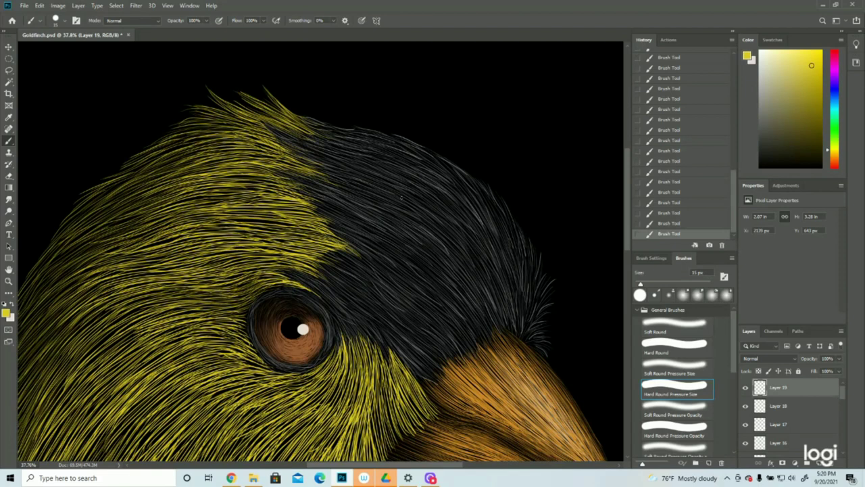
Brush short yellow feather strokes along the cheek edge between the eye, the black cap and the base of the beak.
{"action": "scroll", "coordinate": [400, 197], "scroll_direction": "down", "scroll_amount": 3}
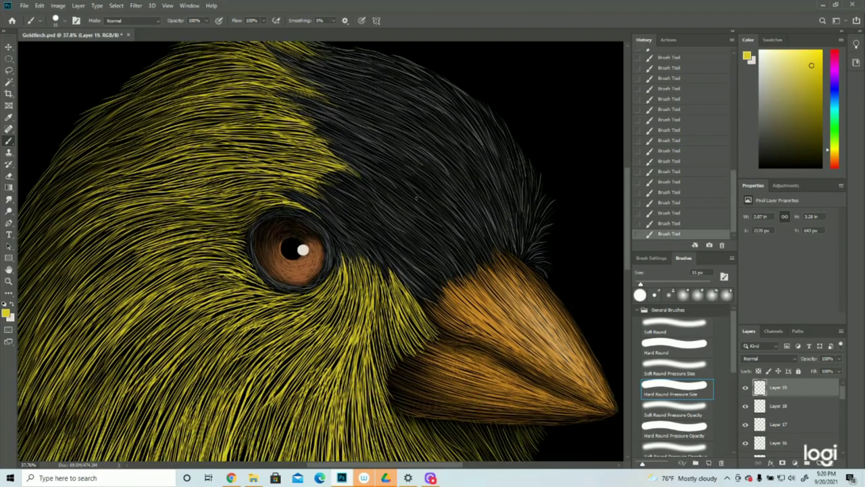
{"action": "left_click_drag", "start_coordinate": [401, 281], "coordinate": [428, 310]}
{"action": "left_click_drag", "start_coordinate": [421, 296], "coordinate": [436, 324]}
{"action": "left_click_drag", "start_coordinate": [369, 255], "coordinate": [377, 284]}
{"action": "left_click_drag", "start_coordinate": [348, 247], "coordinate": [344, 279]}
{"action": "left_click_drag", "start_coordinate": [436, 334], "coordinate": [414, 353]}
{"action": "left_click_drag", "start_coordinate": [412, 349], "coordinate": [401, 363]}
Add more fine yellow strokes overlapping the black cap above the eye and at the crown.
{"action": "scroll", "coordinate": [320, 254], "scroll_direction": "down", "scroll_amount": 2}
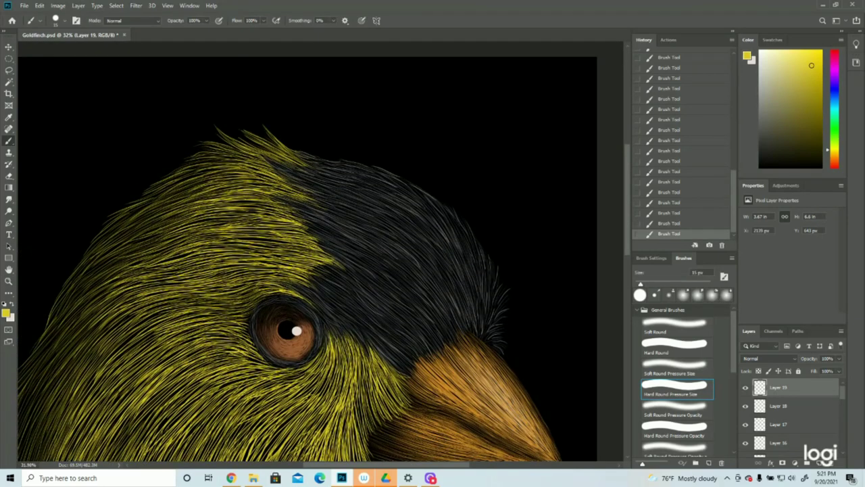
{"action": "left_click_drag", "start_coordinate": [324, 255], "coordinate": [346, 262]}
{"action": "left_click_drag", "start_coordinate": [260, 154], "coordinate": [312, 172]}
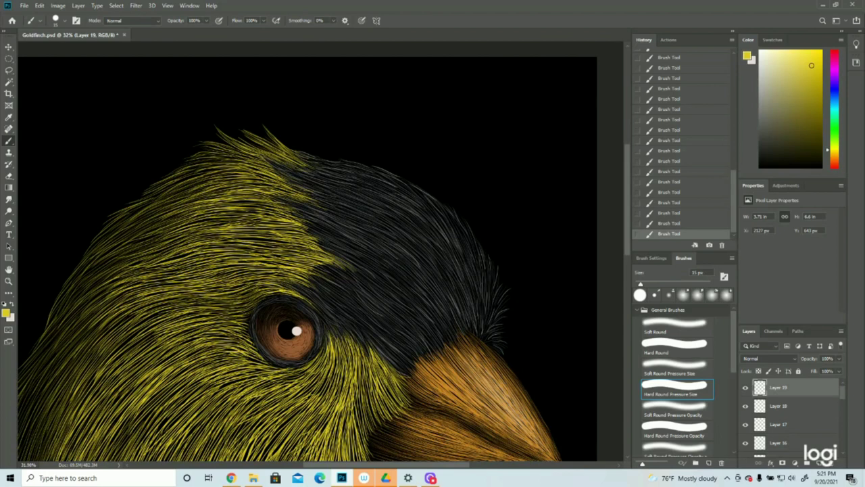